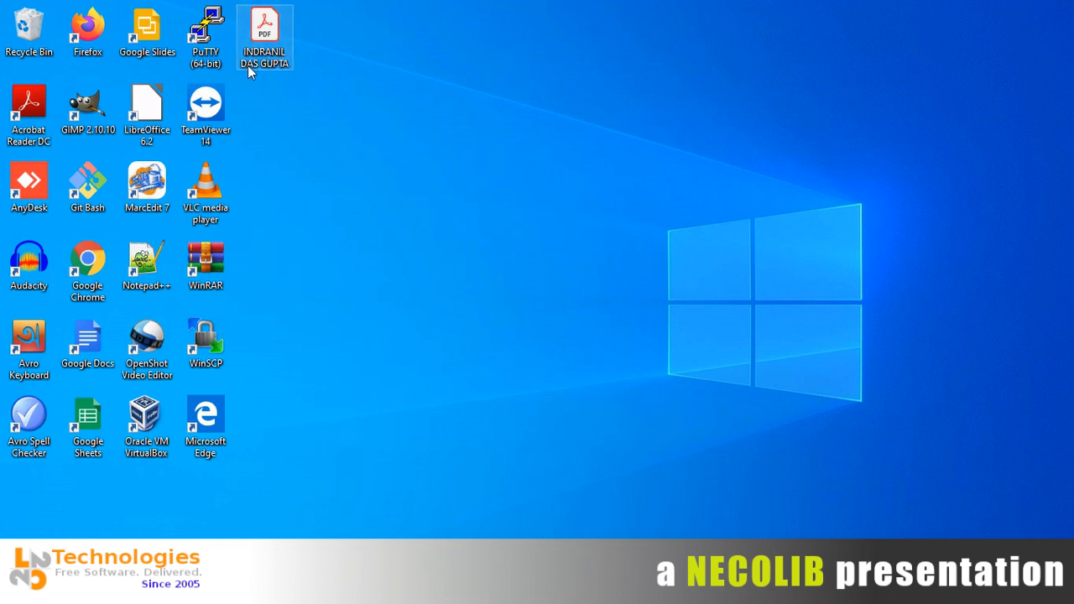
Step: Open the Koha hosting account details PDF and scroll down to its Section 3 access credentials
mouse_move(251, 72)
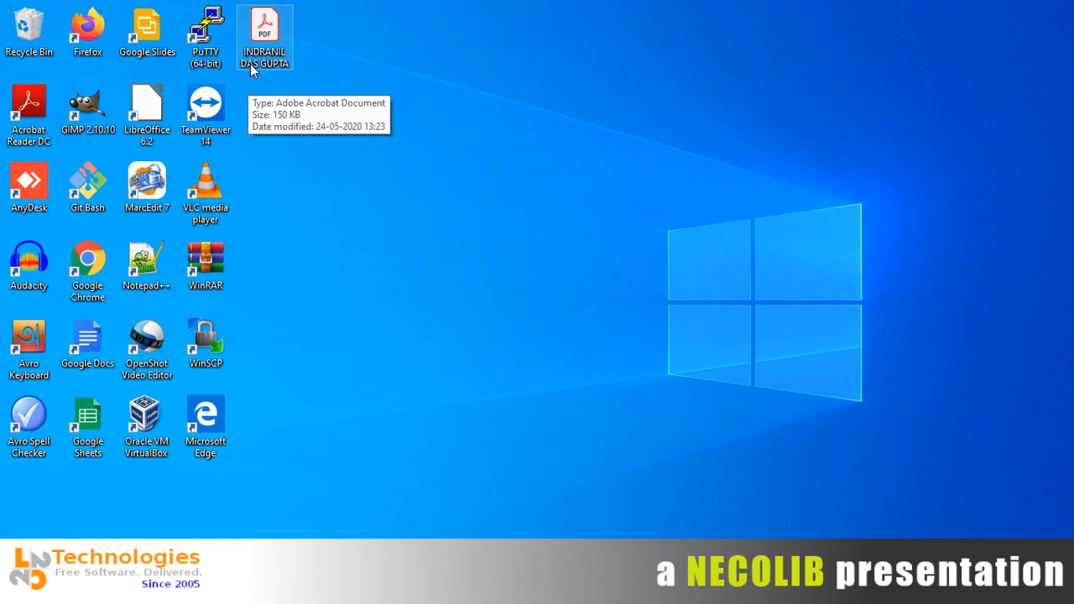
double_click(252, 69)
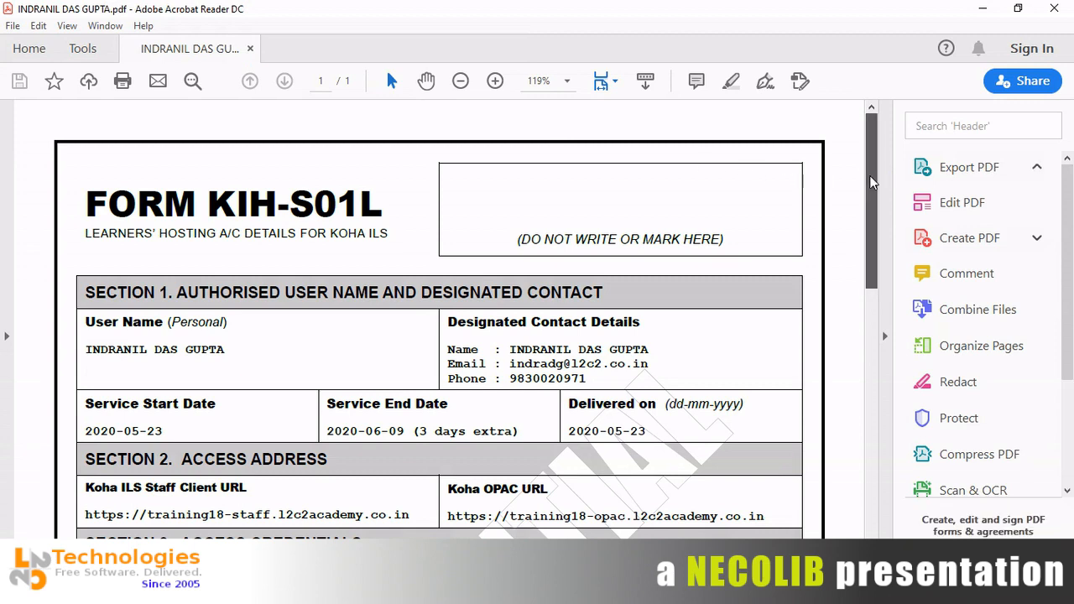
drag(871, 182, 871, 186)
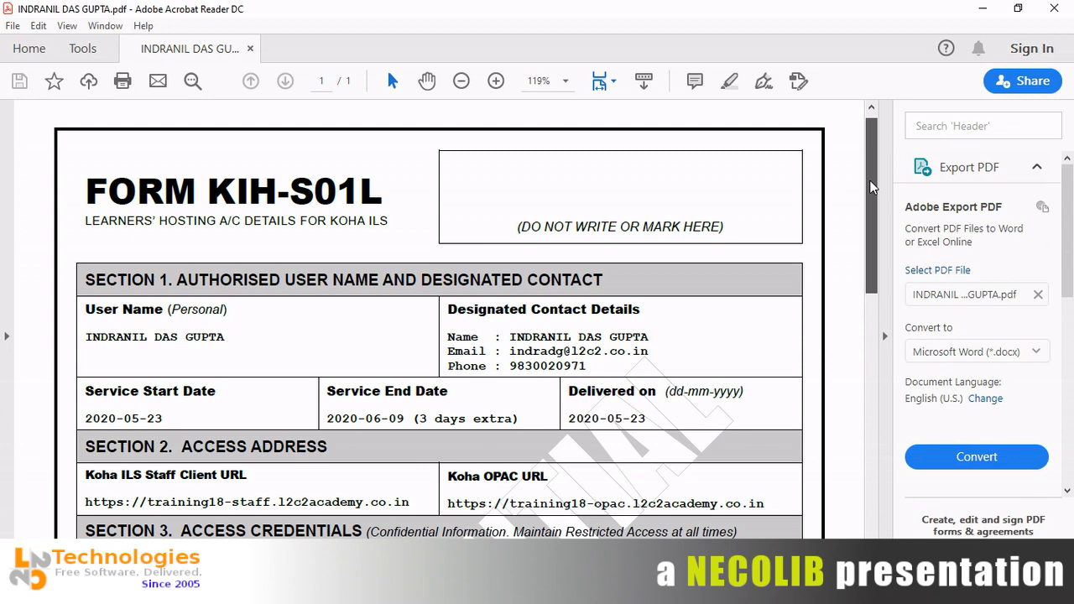
drag(871, 187, 875, 247)
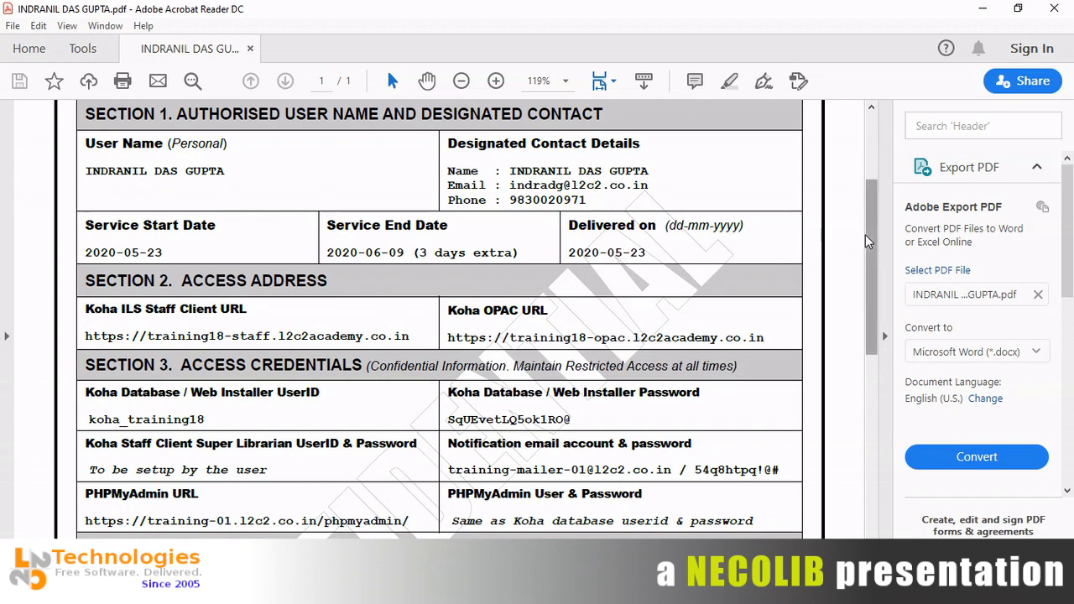
drag(866, 240, 868, 288)
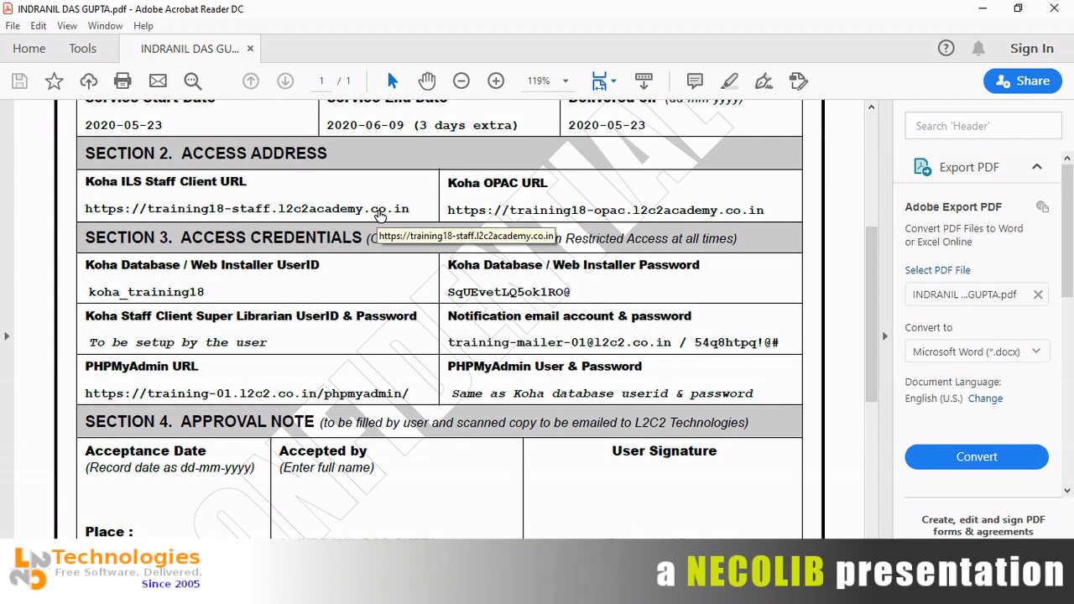
Step: Open the Koha ILS staff client address from the PDF in Chrome, then switch back to the PDF
click(380, 214)
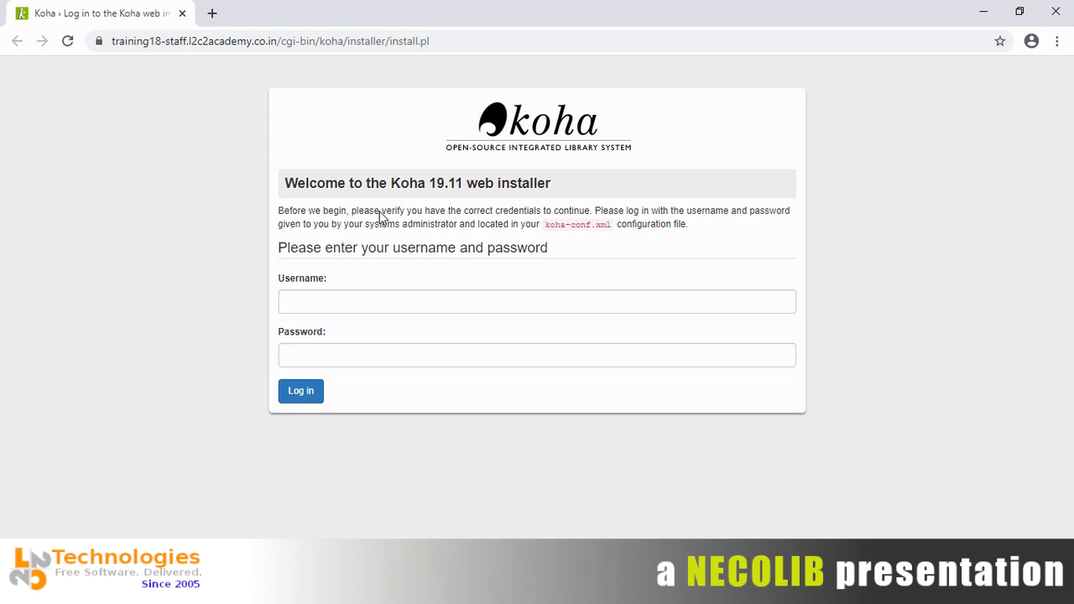
key(alt+Tab)
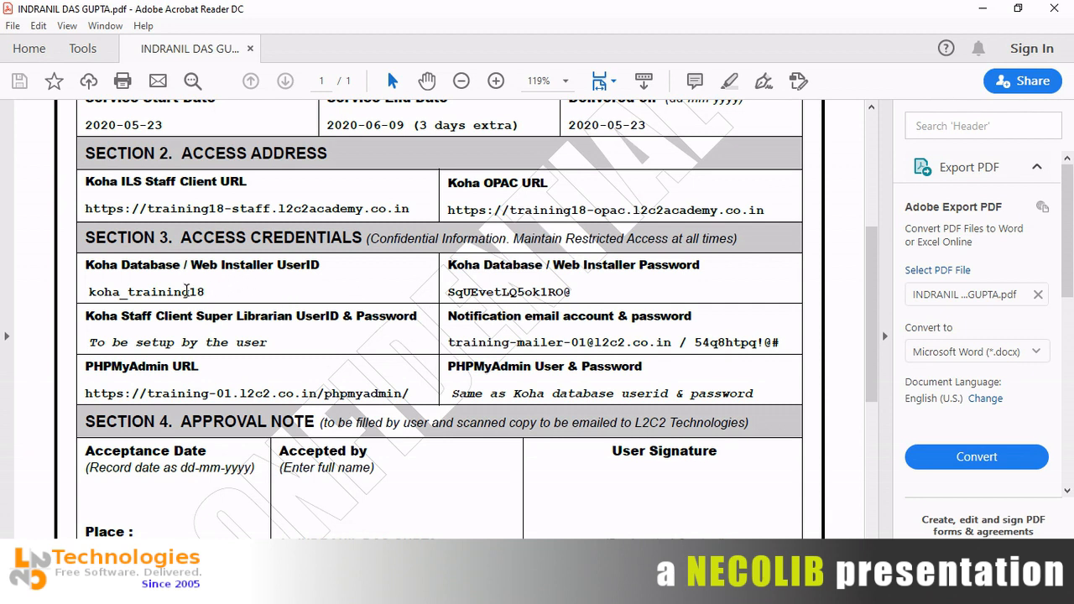
Step: Copy the database user ID from the PDF into the installer's Username field
double_click(188, 292)
key(ctrl+c)
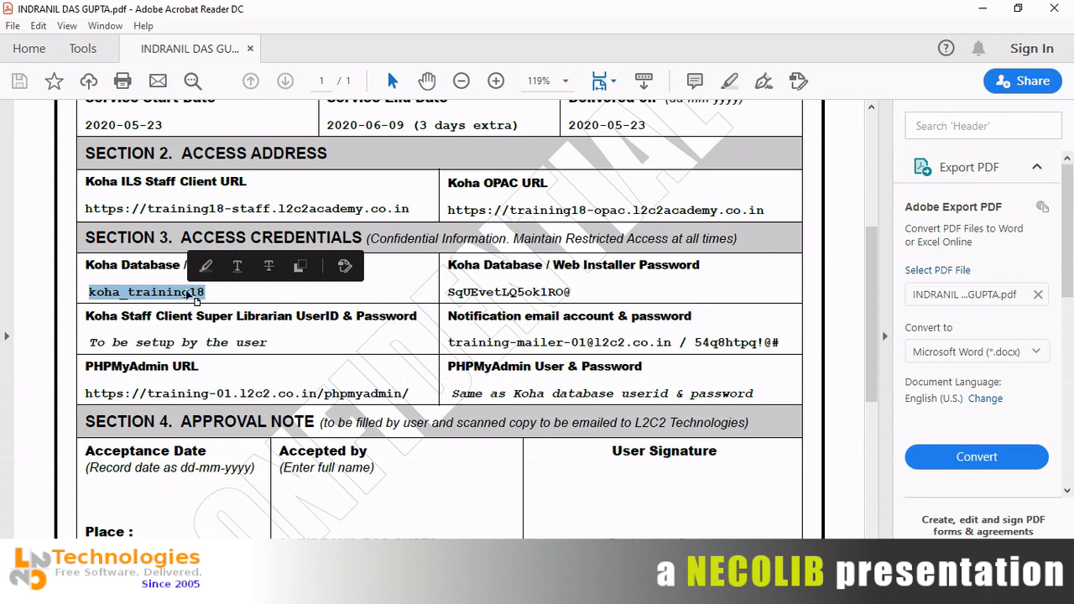
key(alt+Tab)
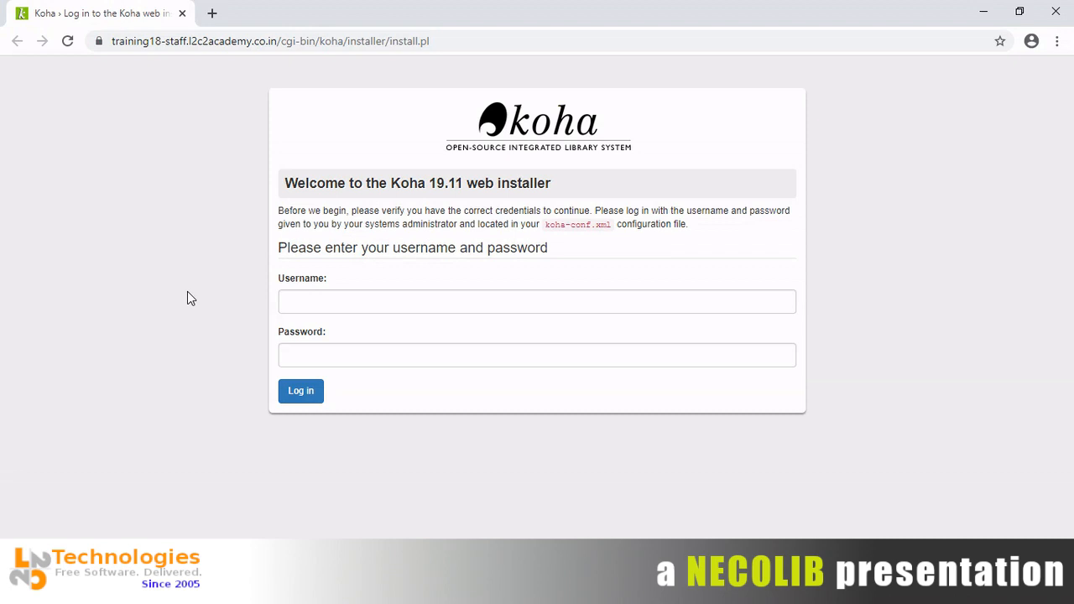
click(308, 301)
key(ctrl+v)
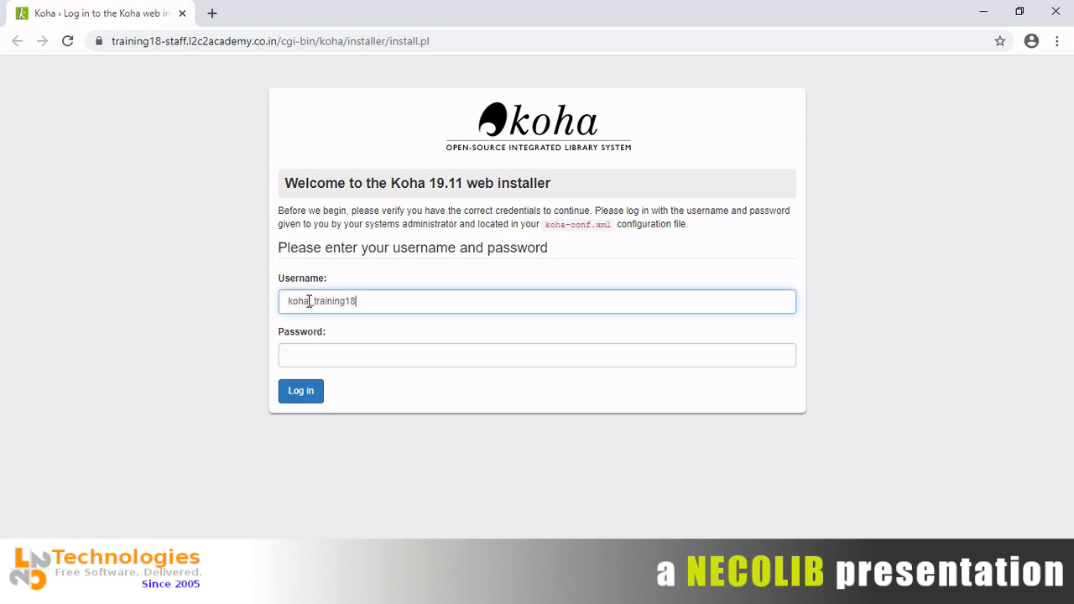
key(Tab)
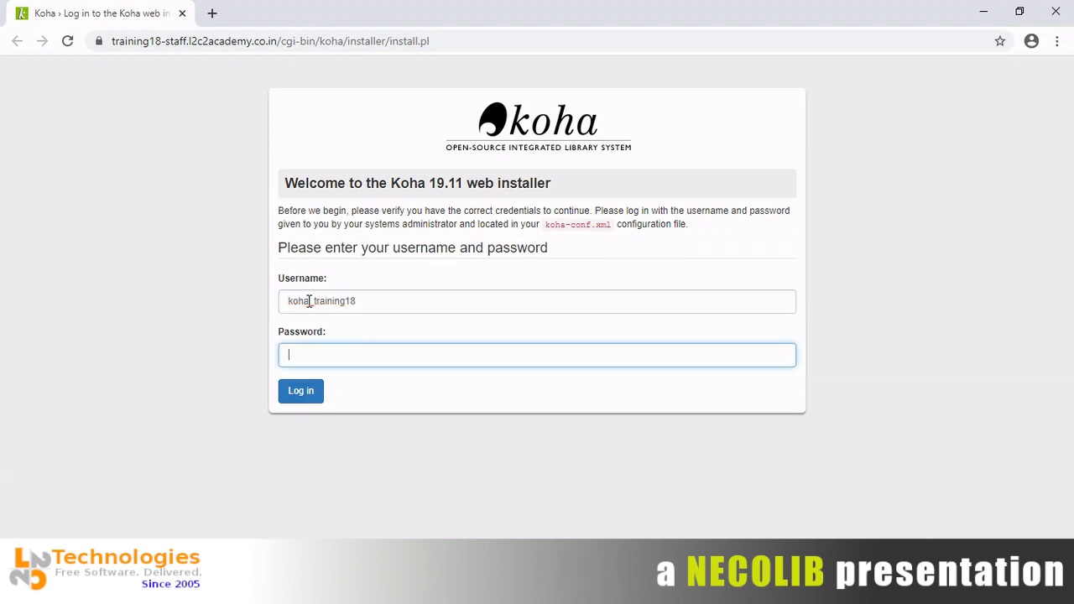
Step: Copy the installer password from the PDF into the Password field
key(alt+Tab)
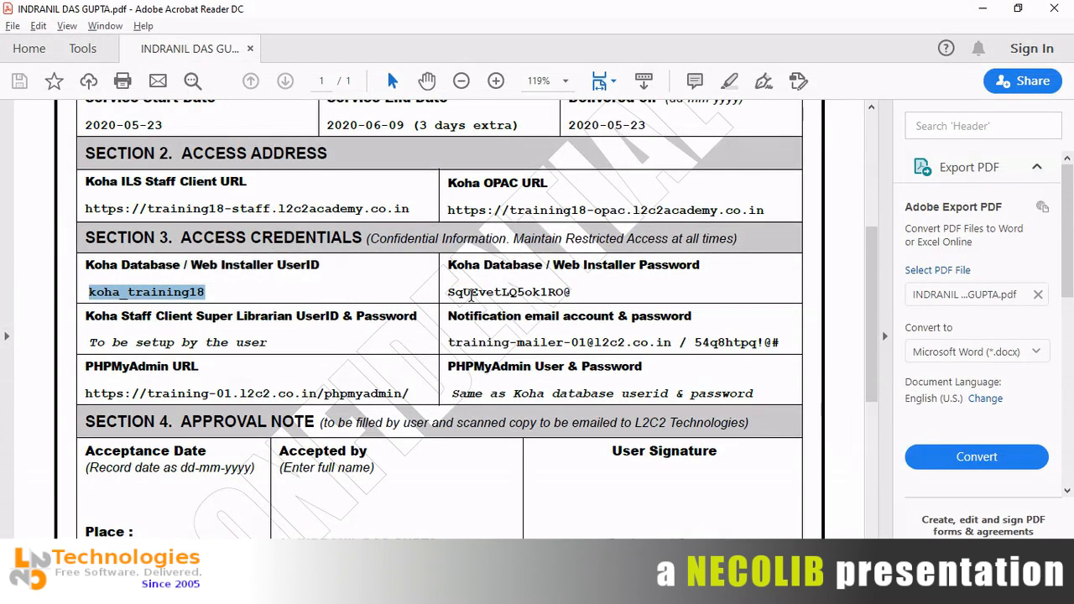
double_click(473, 293)
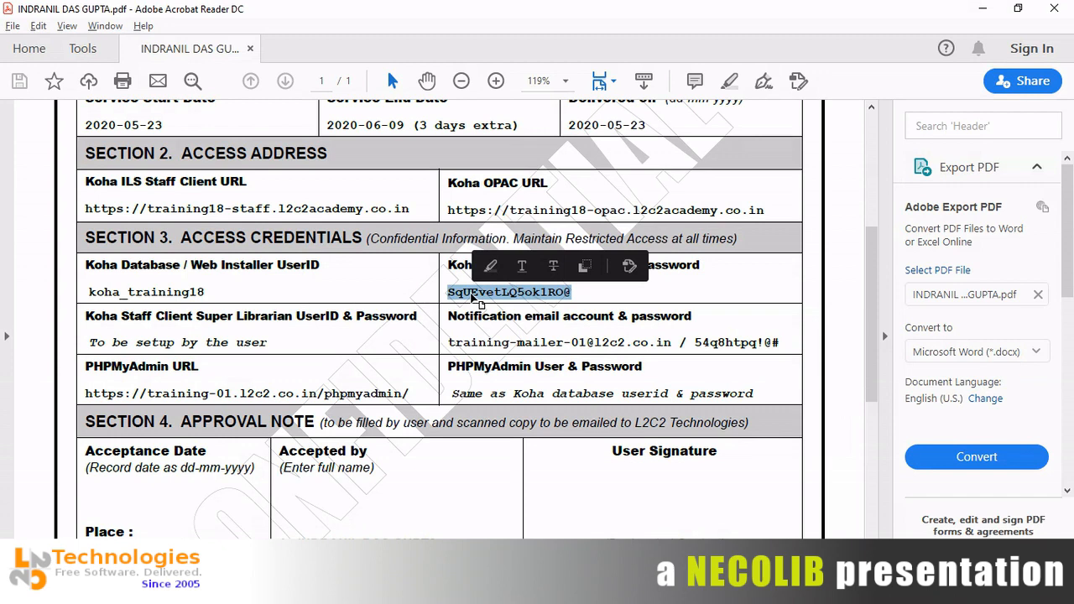
key(alt+Tab)
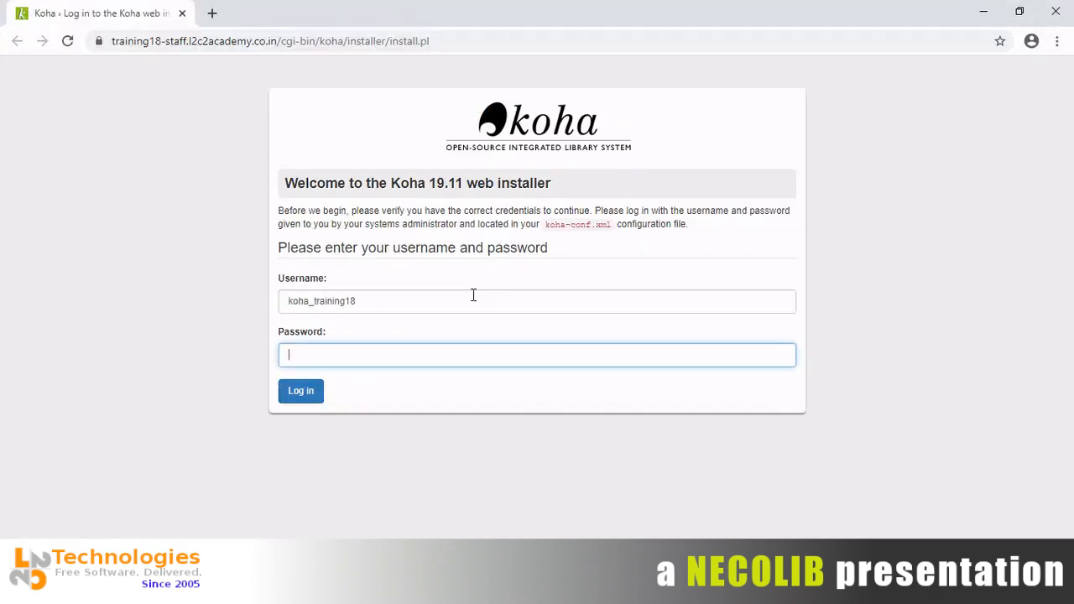
key(ctrl+v)
Step: Log in, dismiss the save-password prompt, and continue with en as the installation language
click(304, 394)
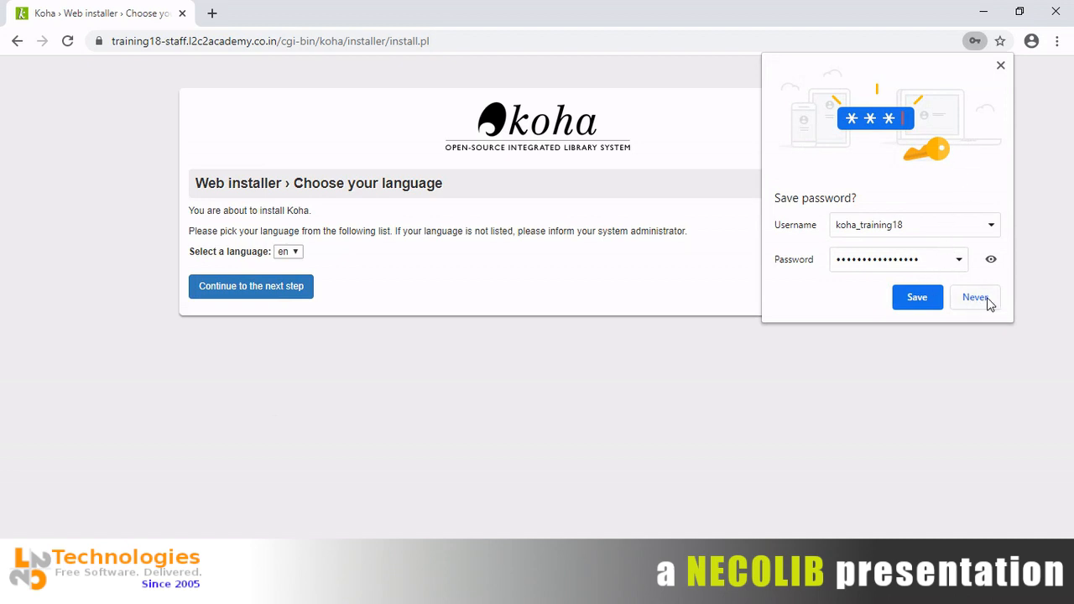
click(999, 64)
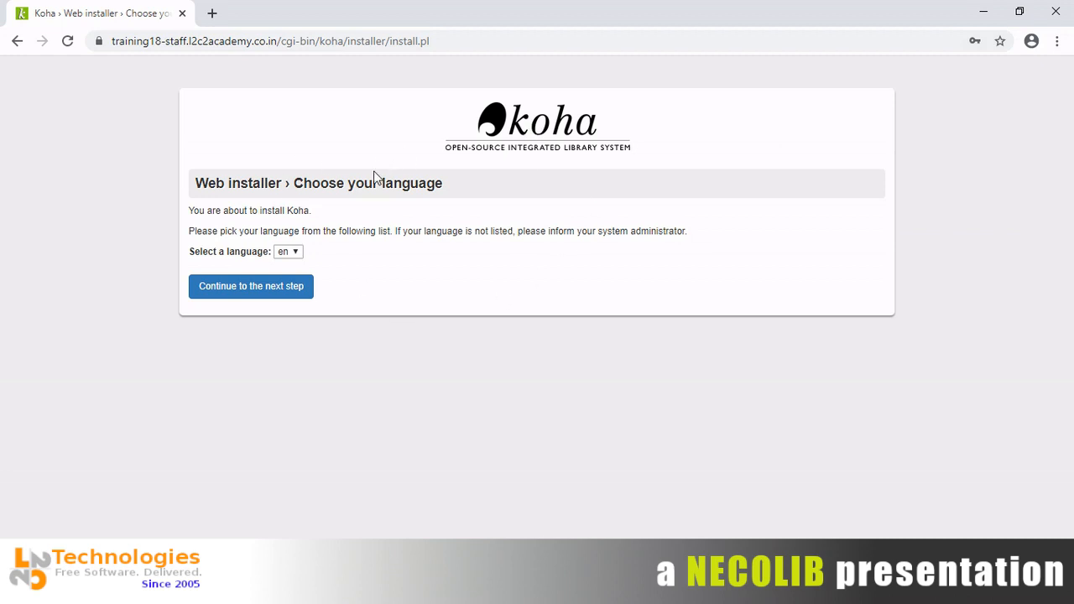
click(129, 44)
drag(112, 44, 466, 49)
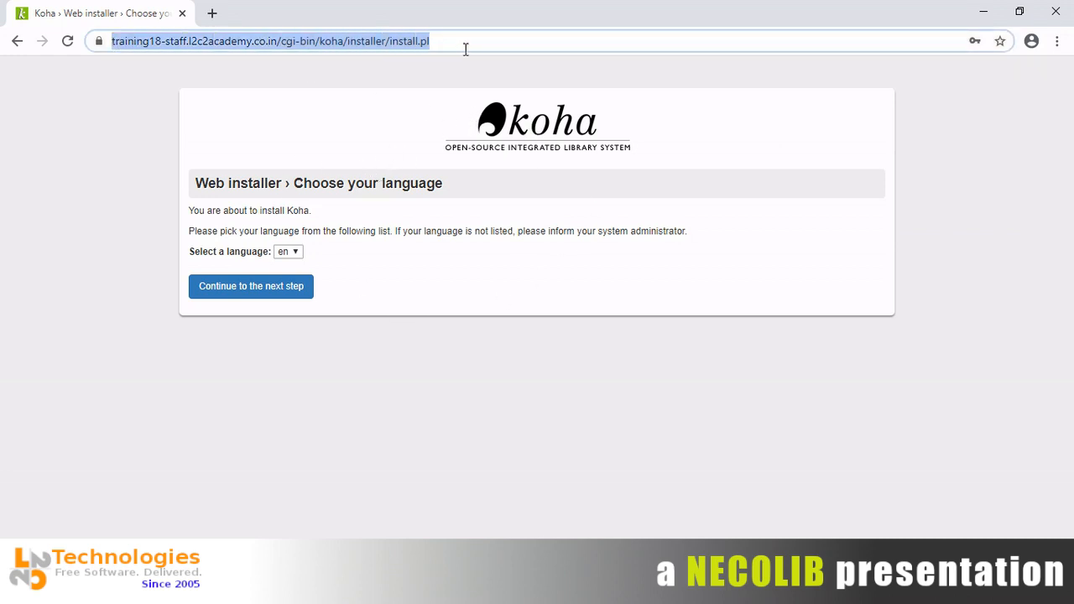
click(436, 215)
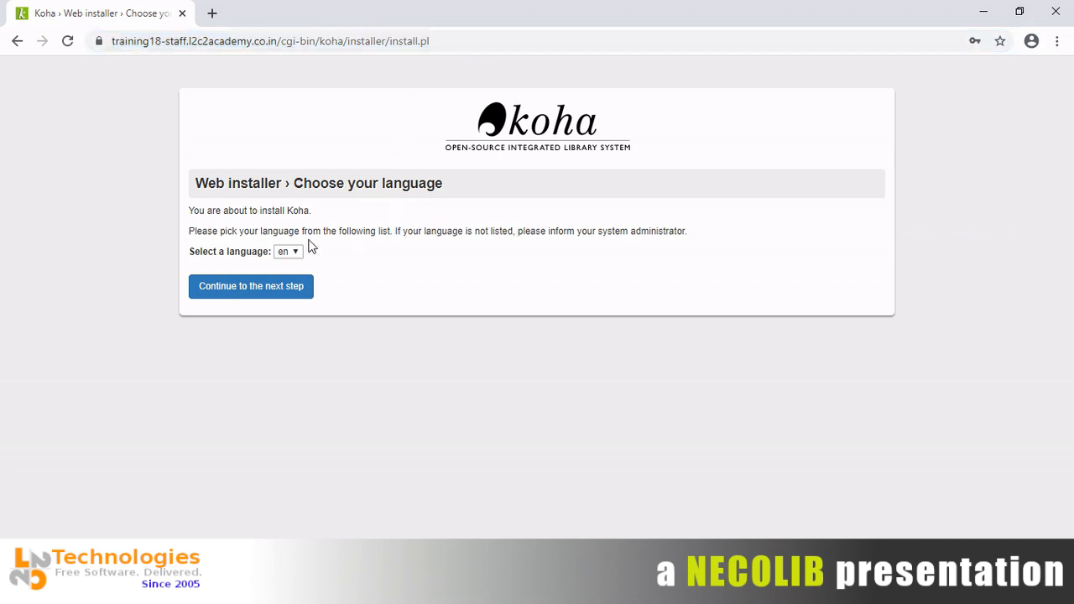
click(277, 295)
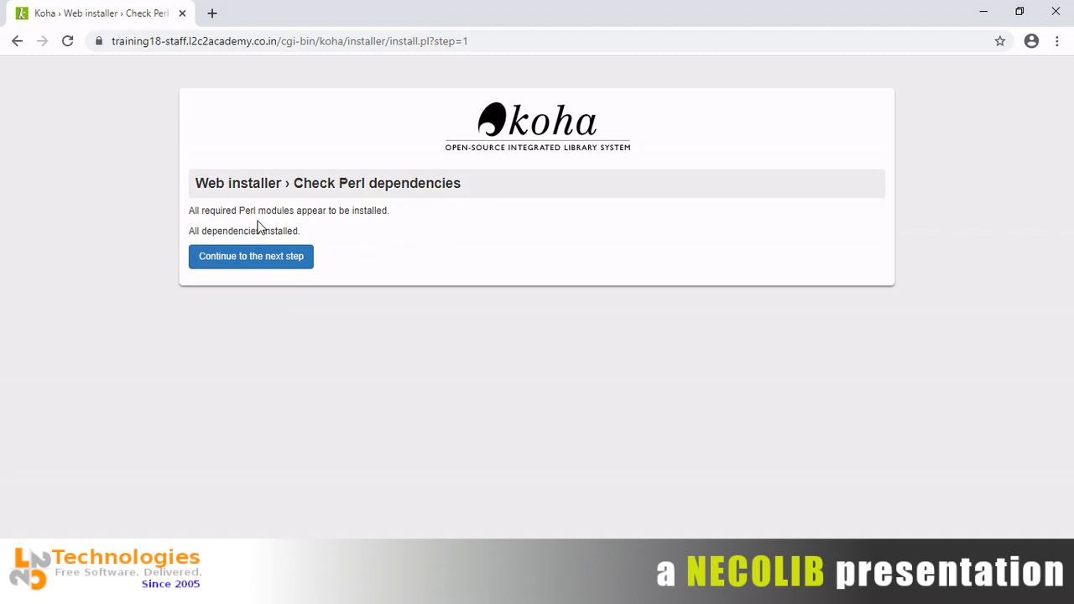
Step: Continue past the passed Perl dependencies check to the Database settings step
click(291, 262)
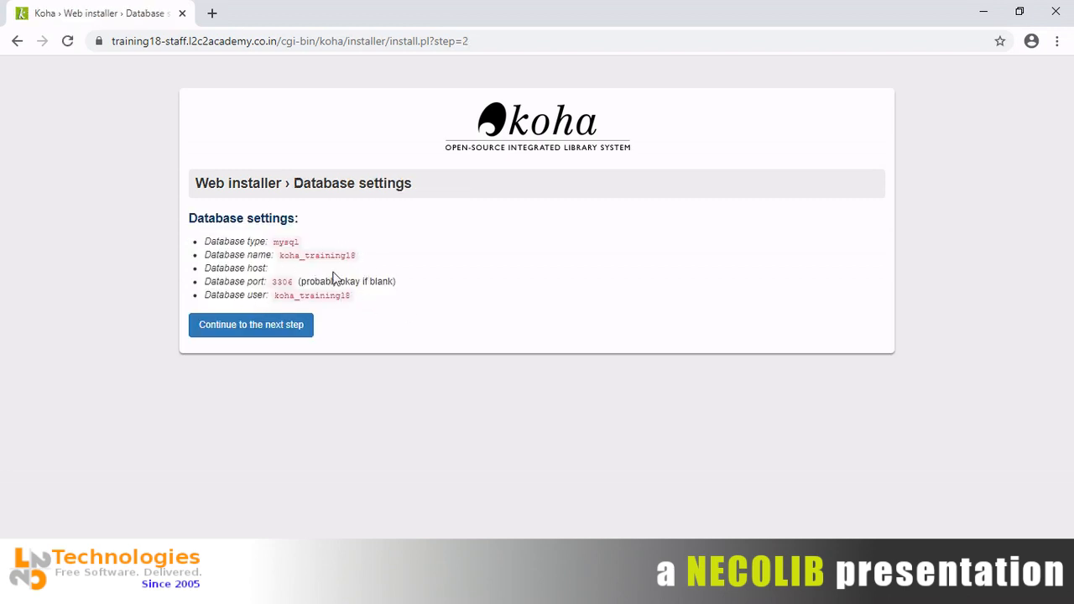
Step: Confirm the koha_training18 database connection works and move on to Set up database
click(272, 329)
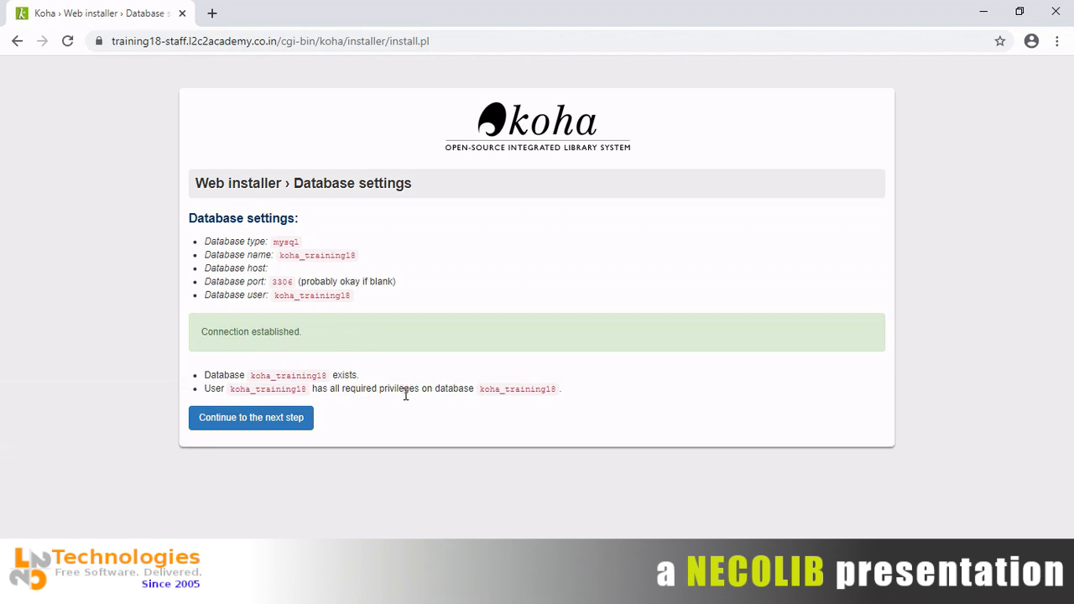
click(290, 428)
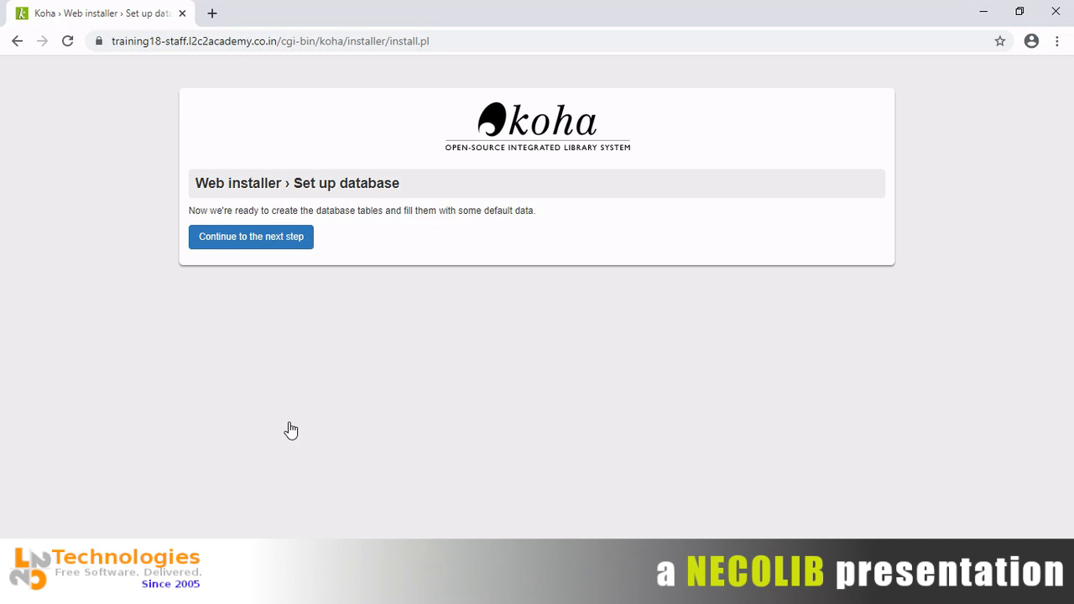
Step: Create the Koha database tables and load their default data
click(288, 240)
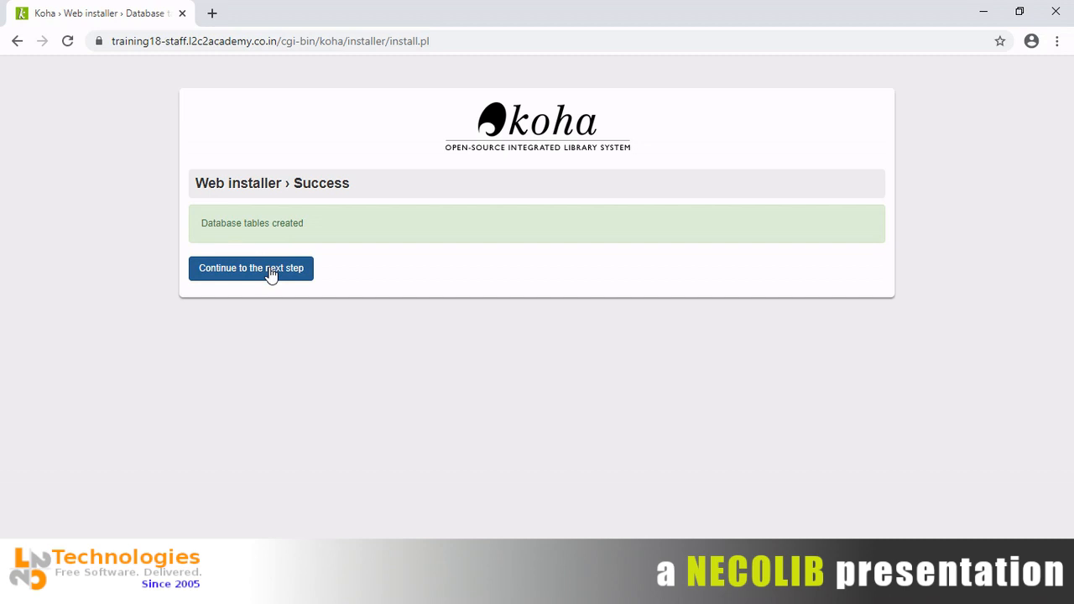
Step: Continue past table creation into basic configuration and submit Marc21 as the MARC flavor
click(271, 276)
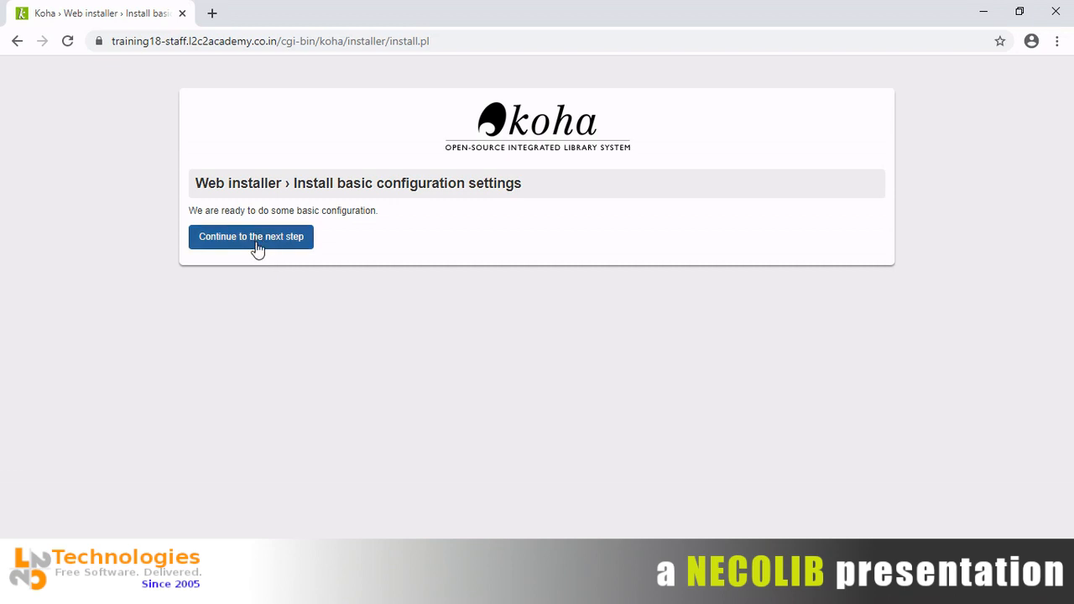
click(258, 248)
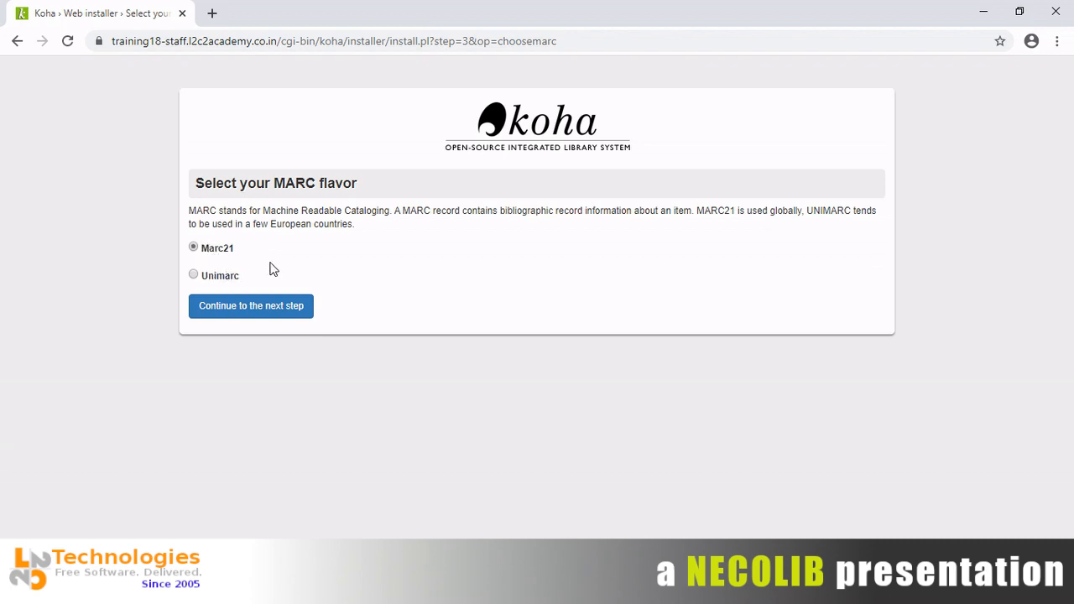
click(273, 307)
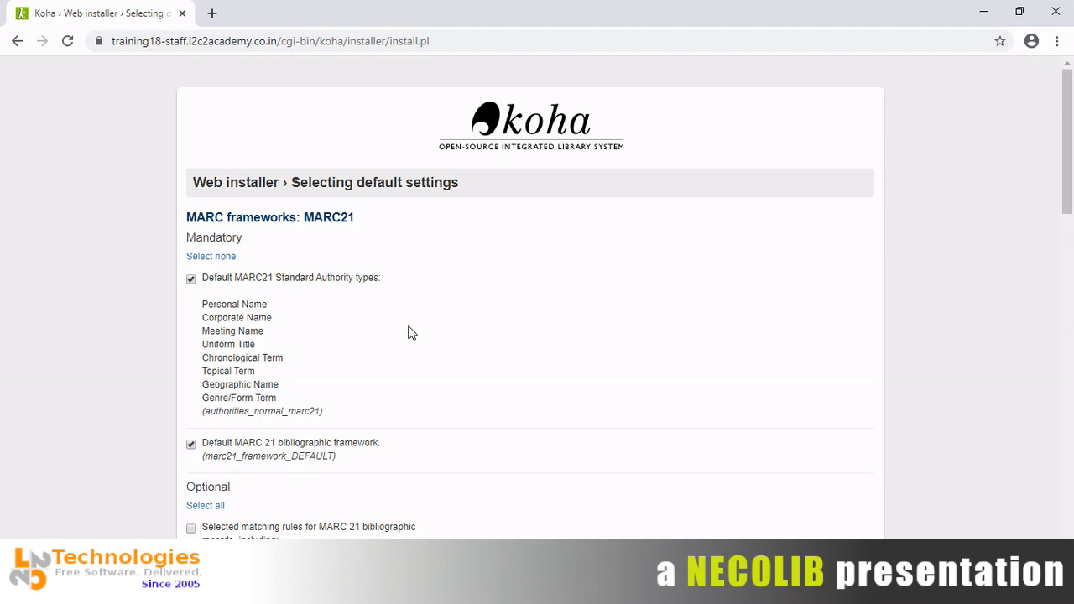
Step: Select all three optional MARC21 frameworks: matching rules, Fast Add and simple bibliographic frameworks
scroll(409, 333, down, 6)
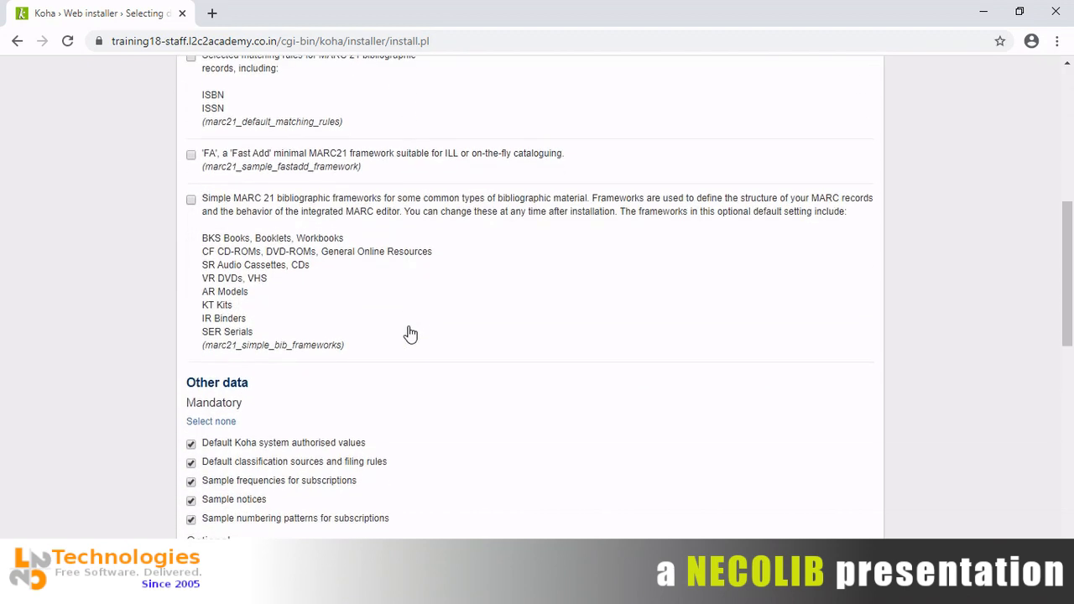
scroll(410, 333, up, 2)
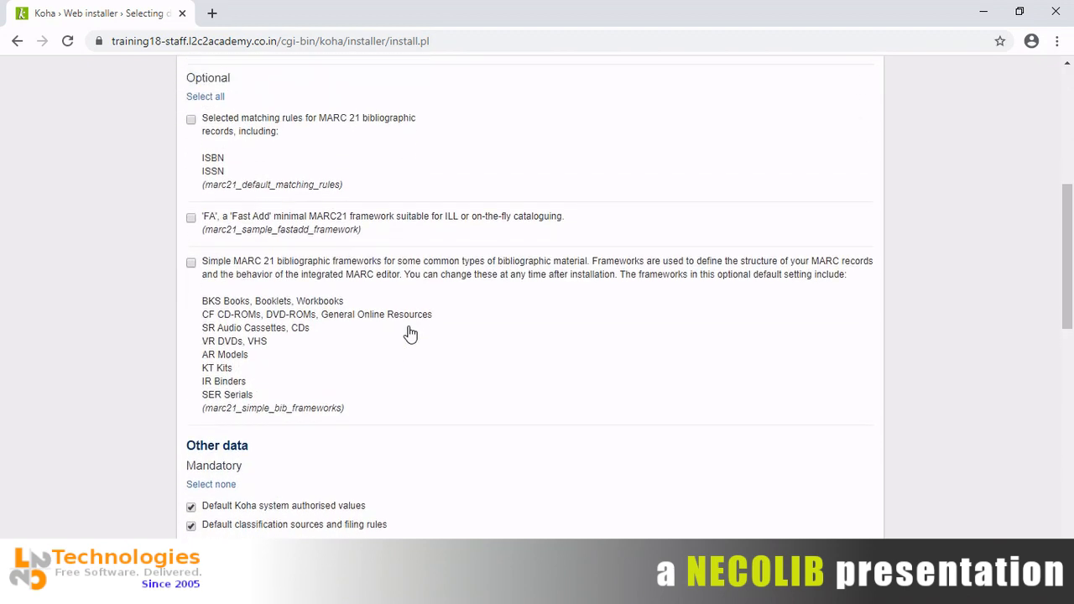
scroll(410, 333, up, 4)
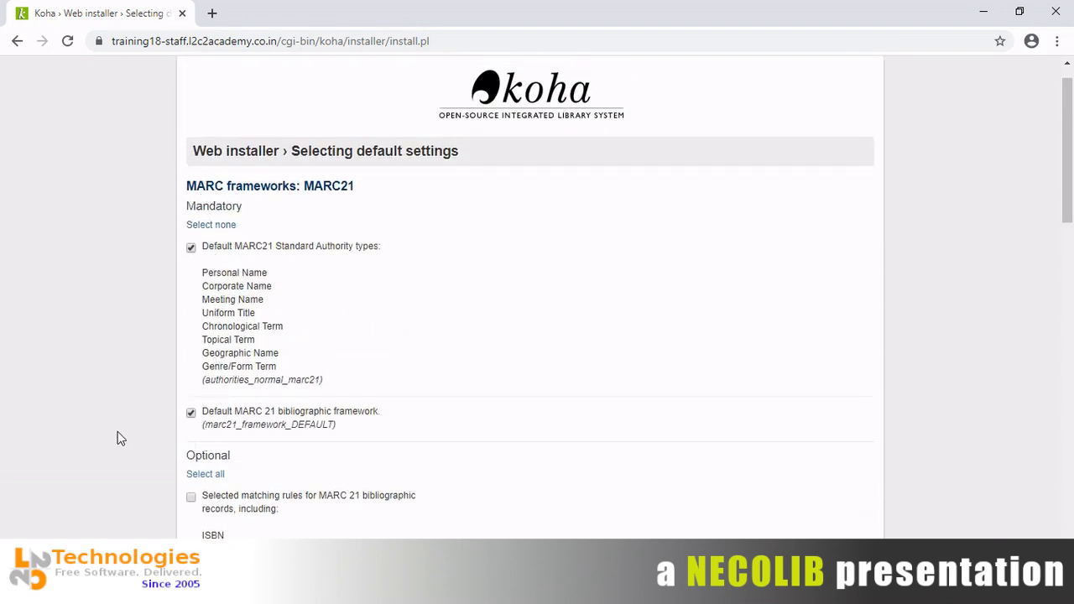
scroll(118, 433, down, 3)
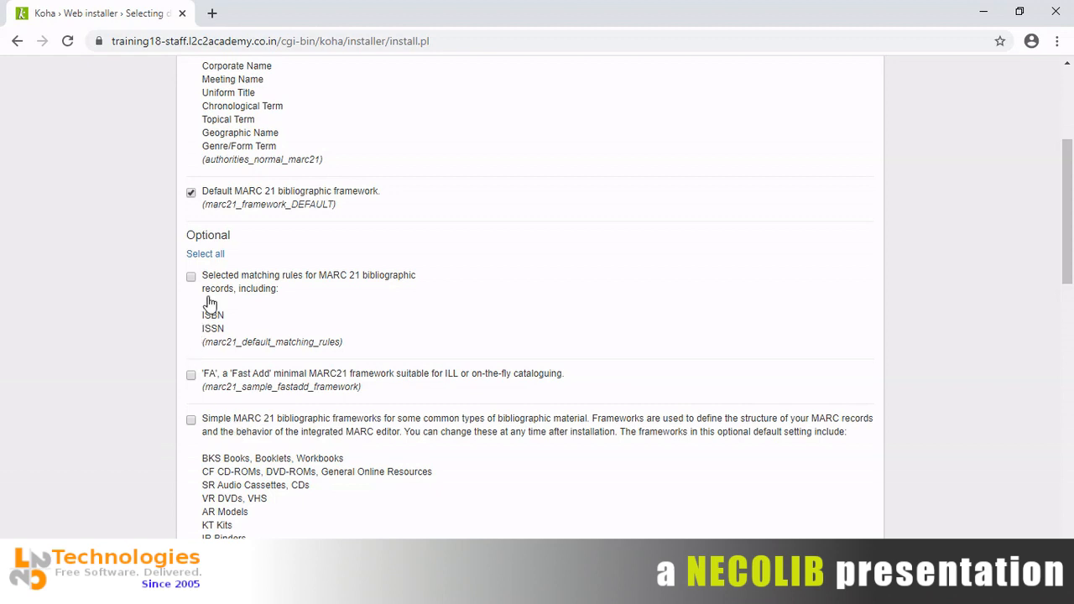
click(221, 255)
scroll(144, 243, down, 5)
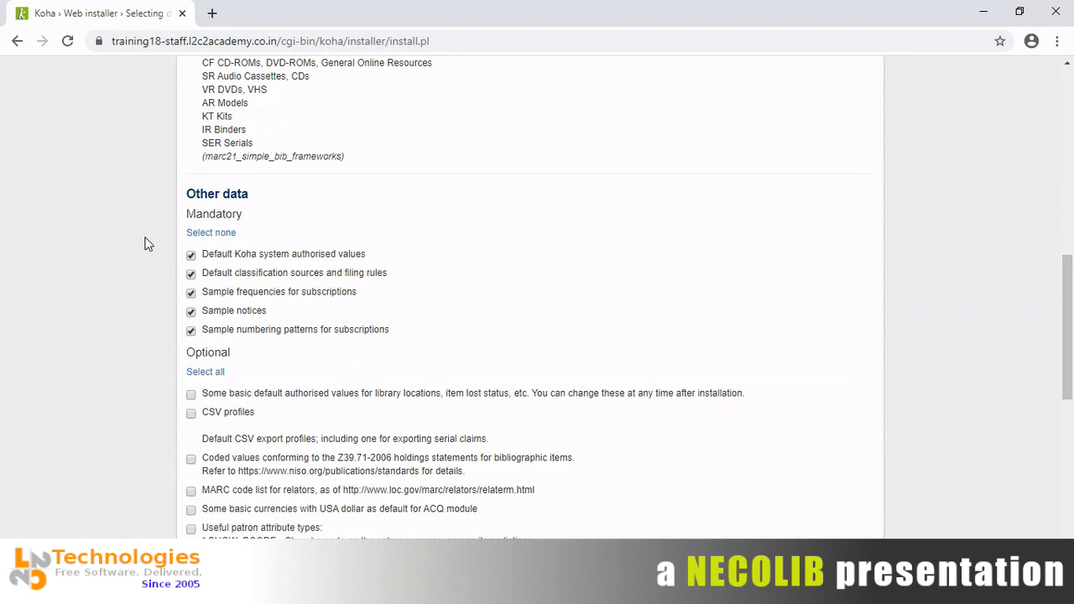
scroll(145, 243, down, 2)
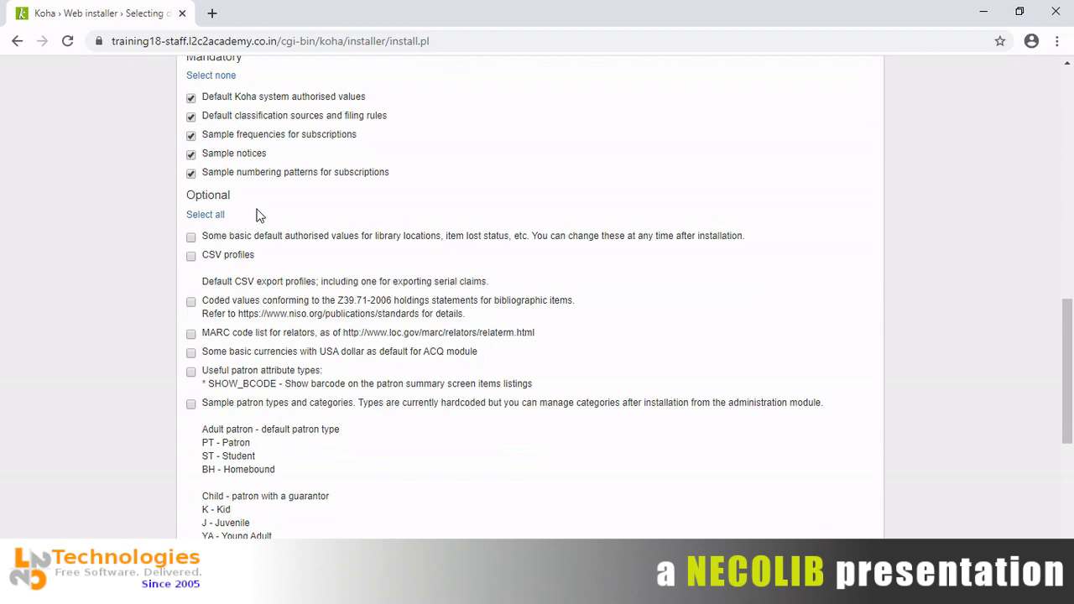
Step: Clear all optional data, then tick the default authorised values and the MARC relator code list
click(215, 217)
click(215, 216)
click(233, 244)
click(191, 334)
Step: Leave Sample libraries unticked and tick Sample holidays and Sample news items in the optional data
scroll(165, 375, down, 3)
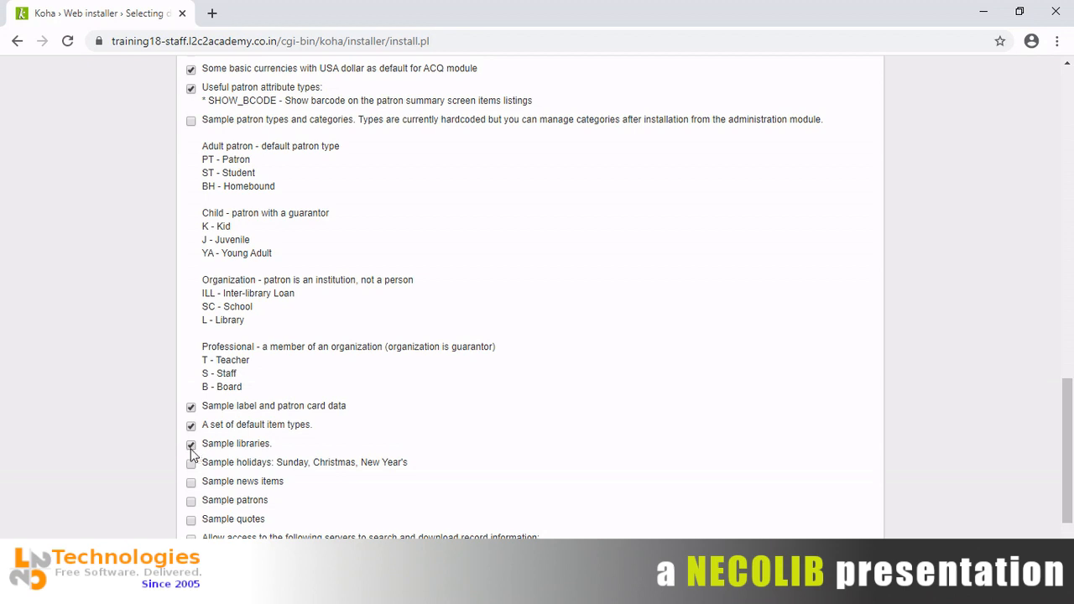
click(193, 451)
click(191, 450)
click(194, 506)
click(260, 445)
click(261, 449)
Step: Review the chosen optional data, including sample quotes and LoC/Columbia server access, and import it
scroll(116, 518, down, 3)
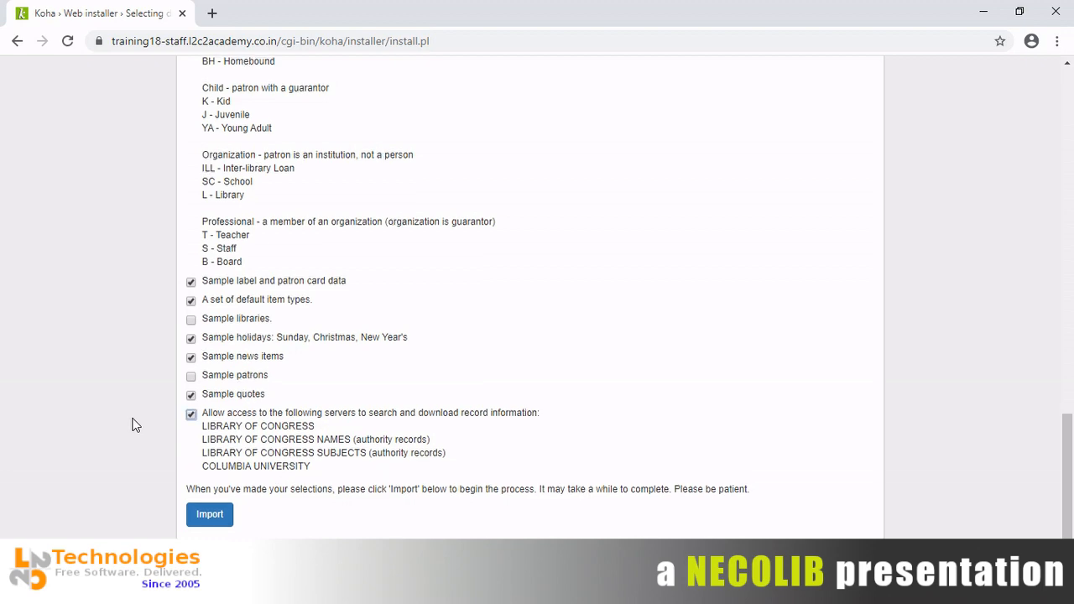
scroll(132, 425, up, 3)
scroll(132, 425, up, 2)
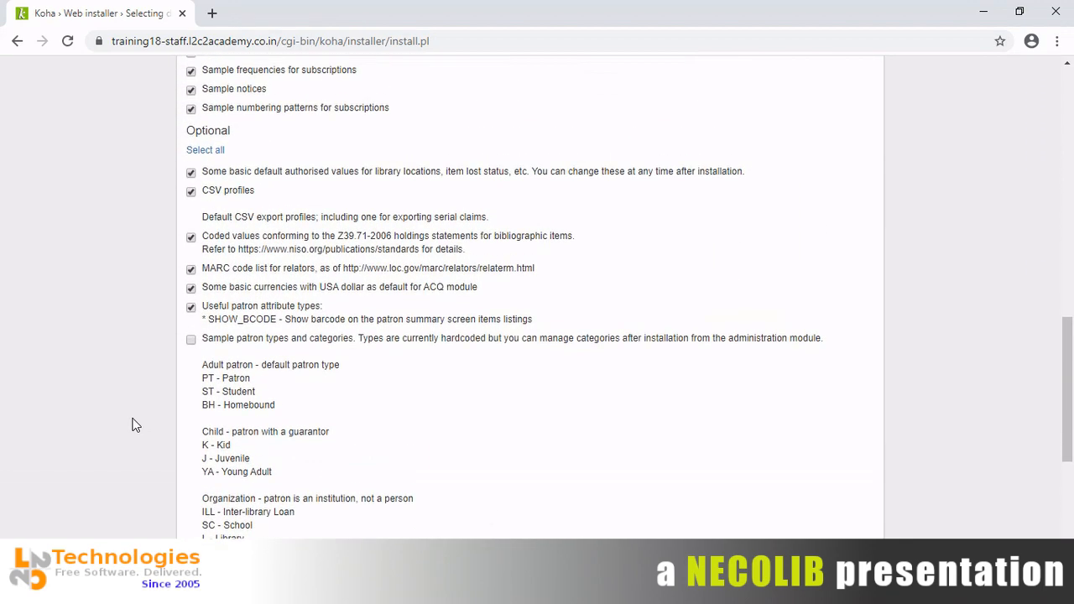
scroll(132, 425, down, 2)
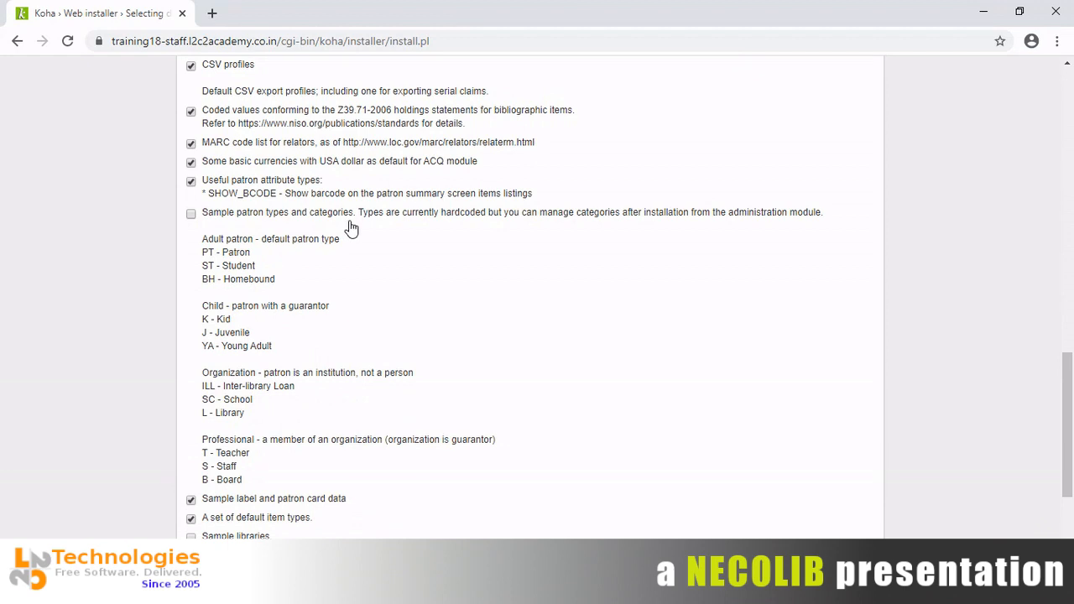
scroll(350, 228, down, 3)
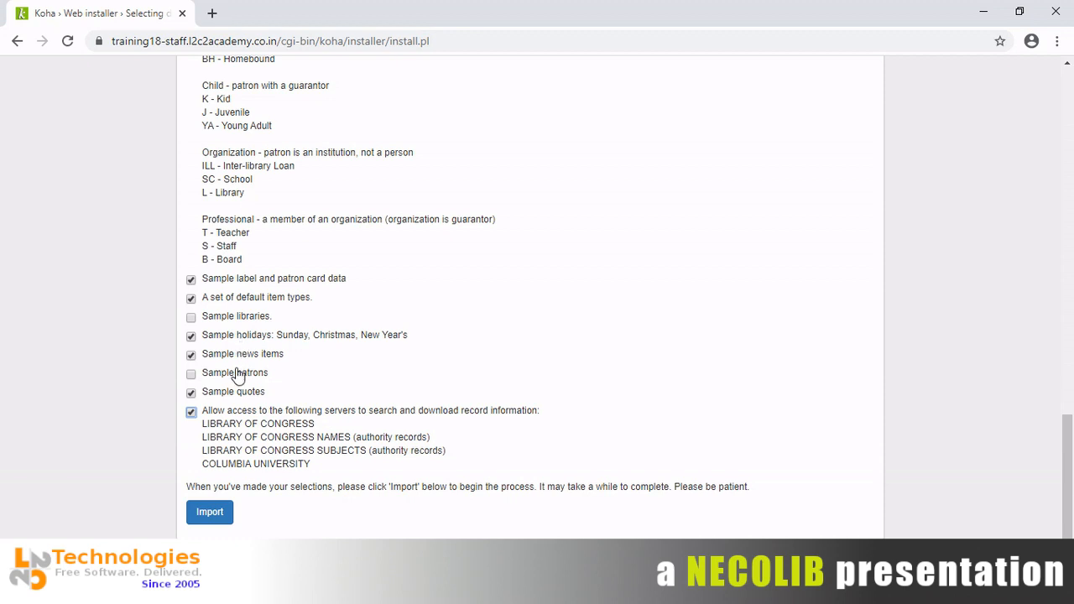
click(210, 522)
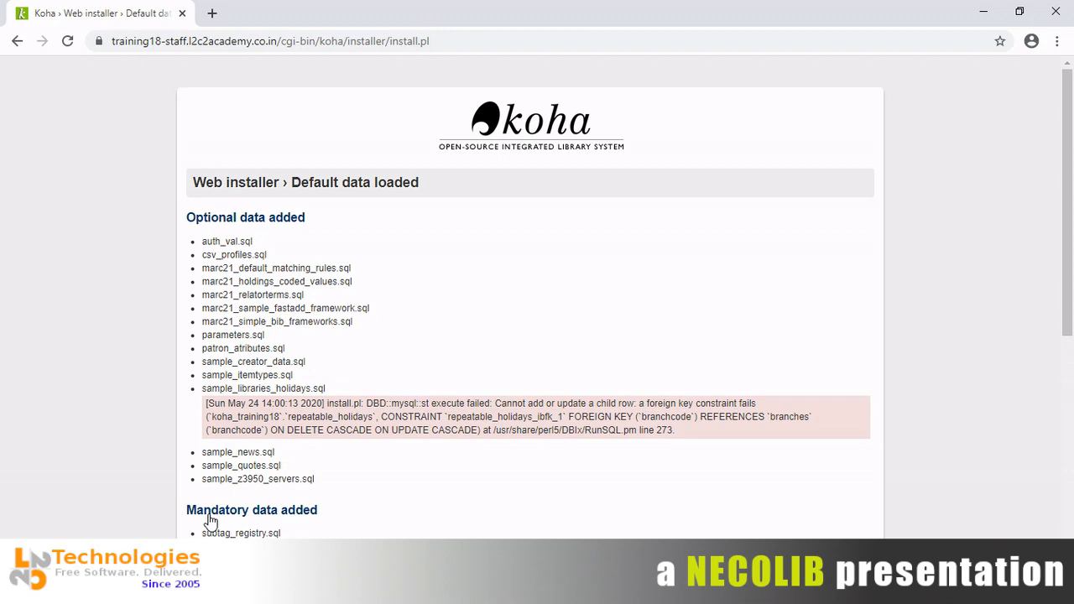
Step: Review the Default data loaded report, noting the failed sample_libraries_holidays.sql entry
scroll(209, 522, down, 1)
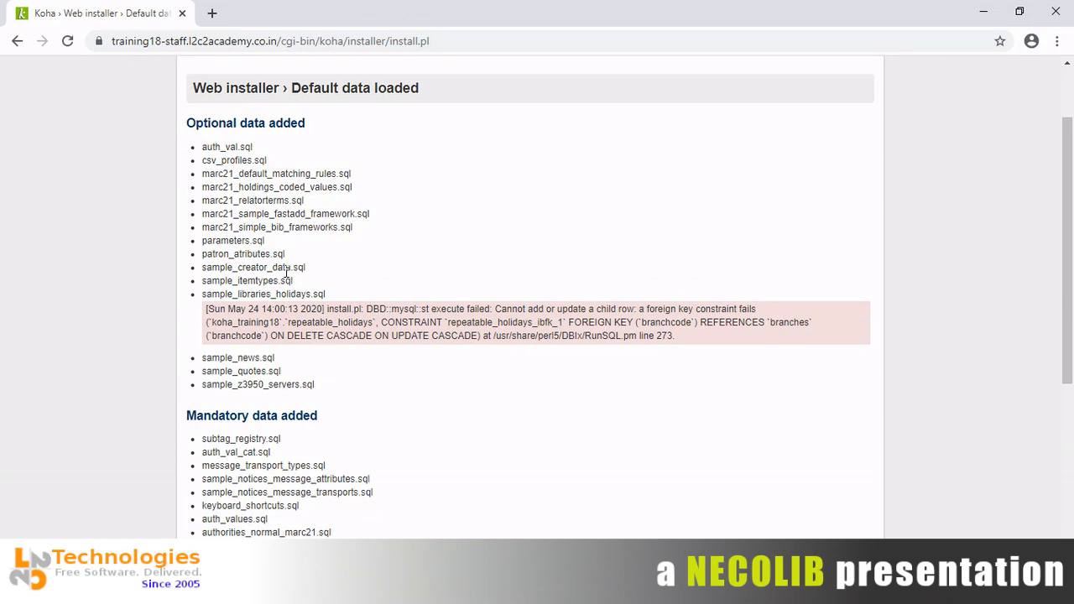
triple_click(241, 295)
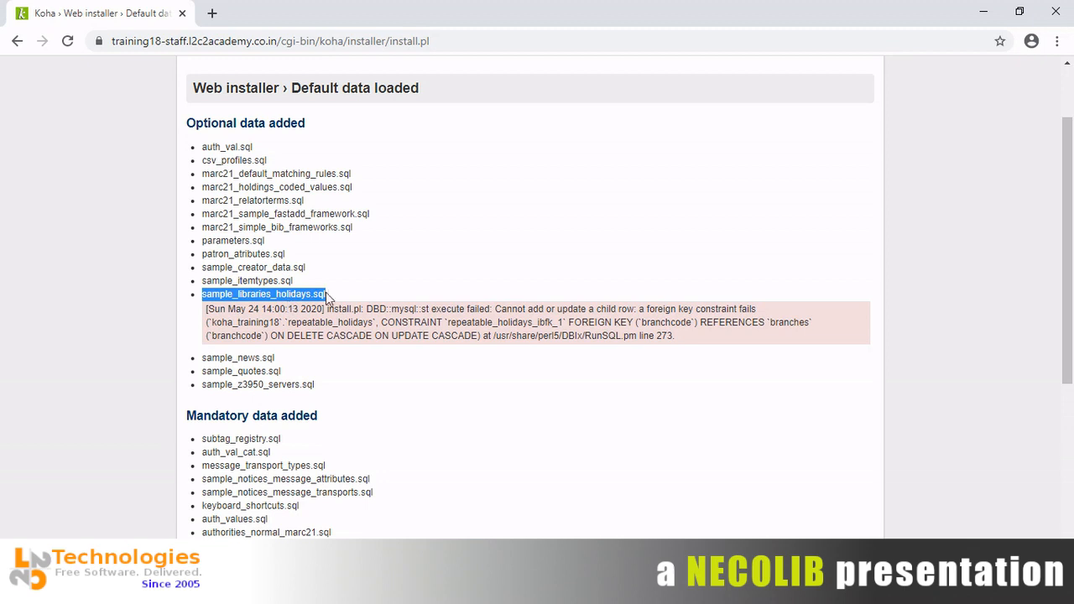
click(167, 283)
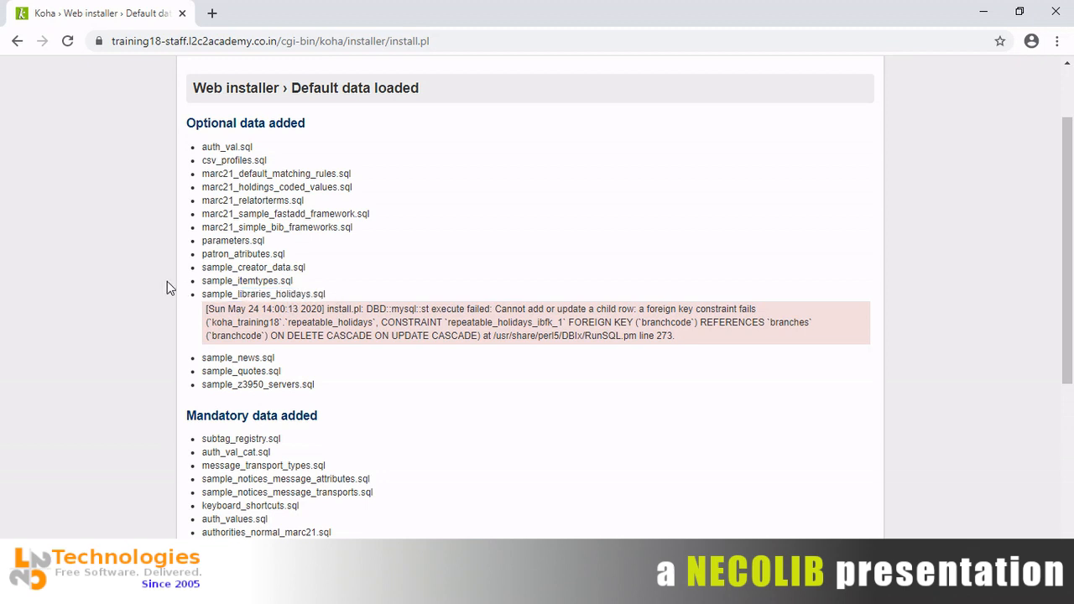
scroll(167, 282, down, 4)
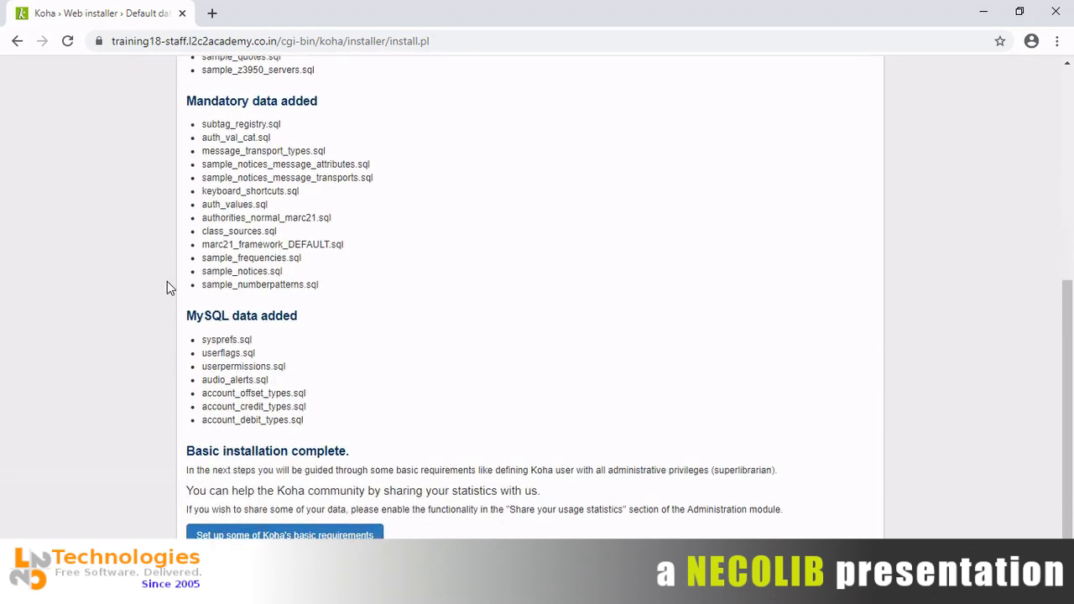
scroll(167, 287, down, 1)
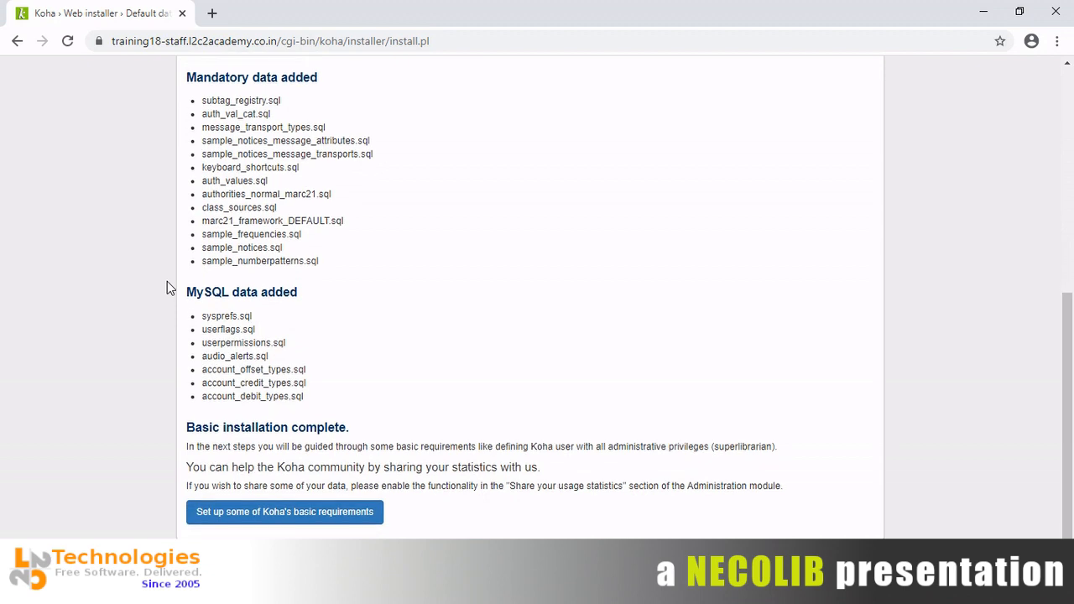
scroll(167, 287, up, 5)
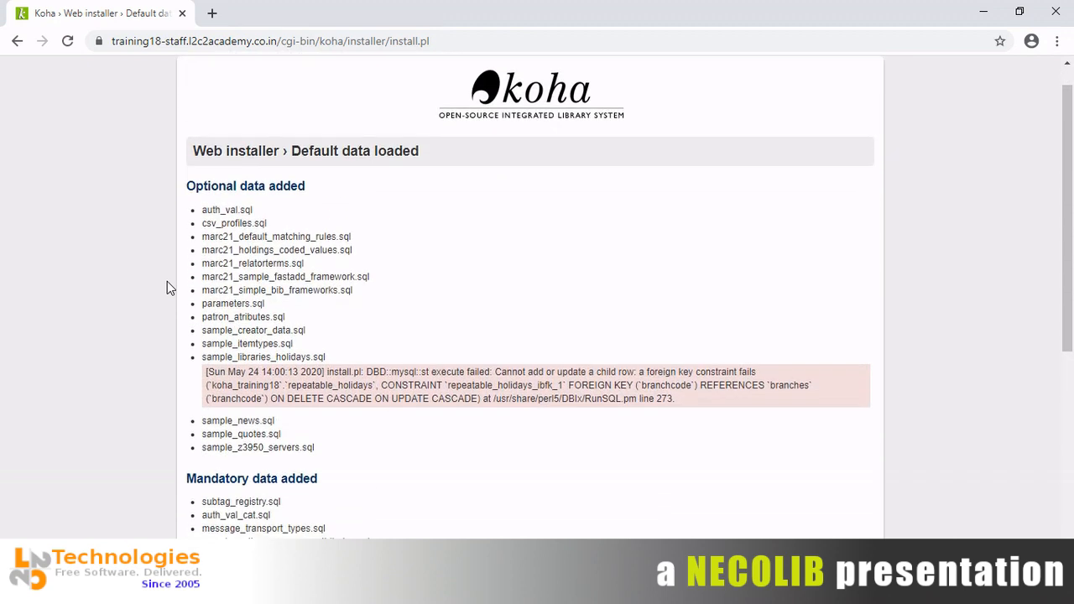
scroll(167, 287, down, 3)
scroll(167, 287, up, 3)
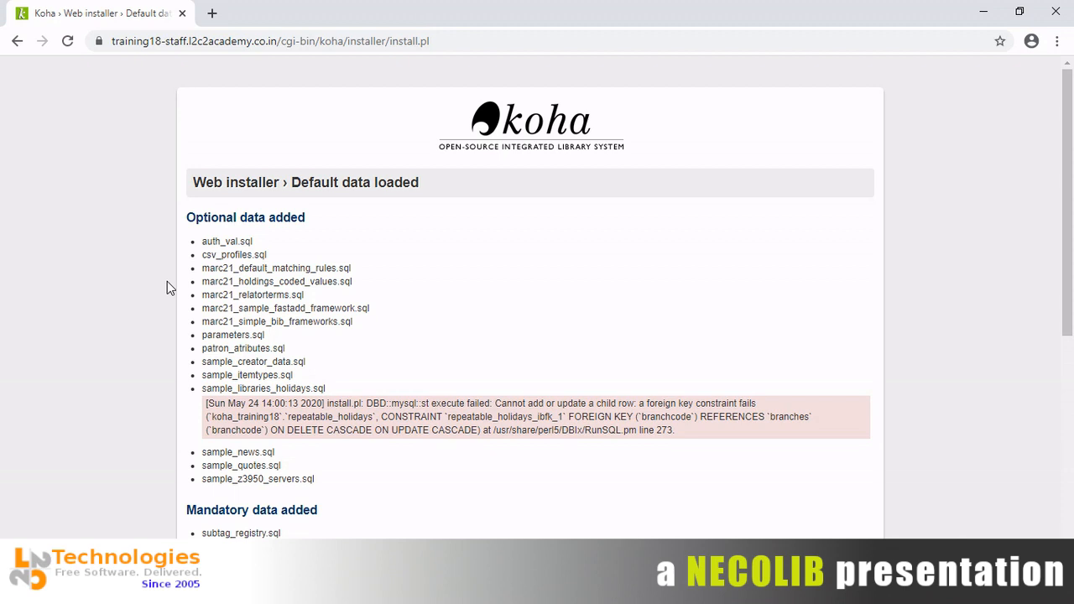
Step: Save the Default data loaded page as a PDF in Downloads, then show the desktop
key(ctrl+p)
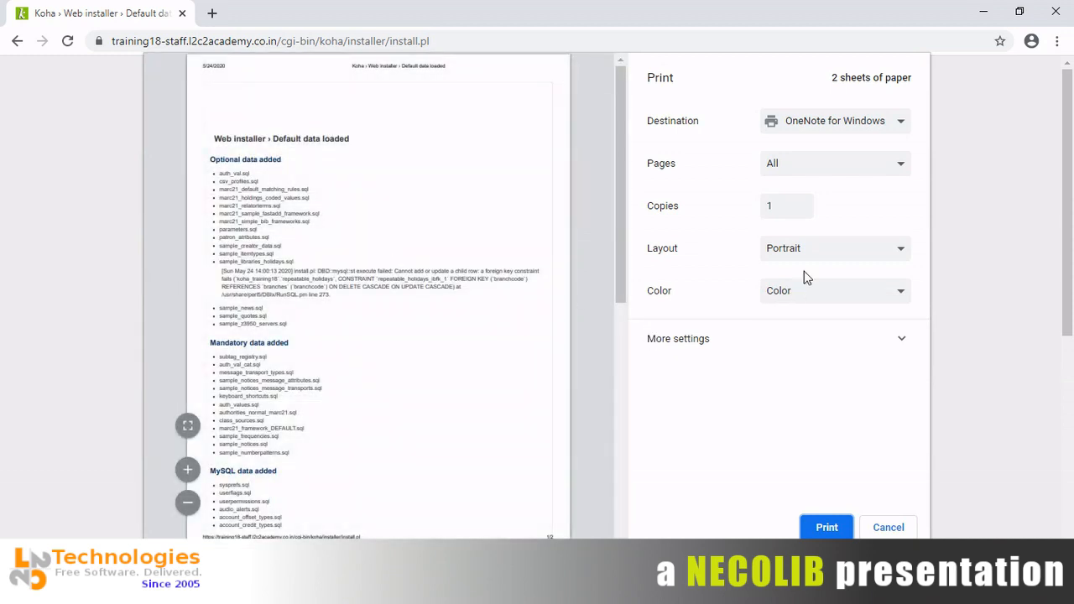
click(861, 130)
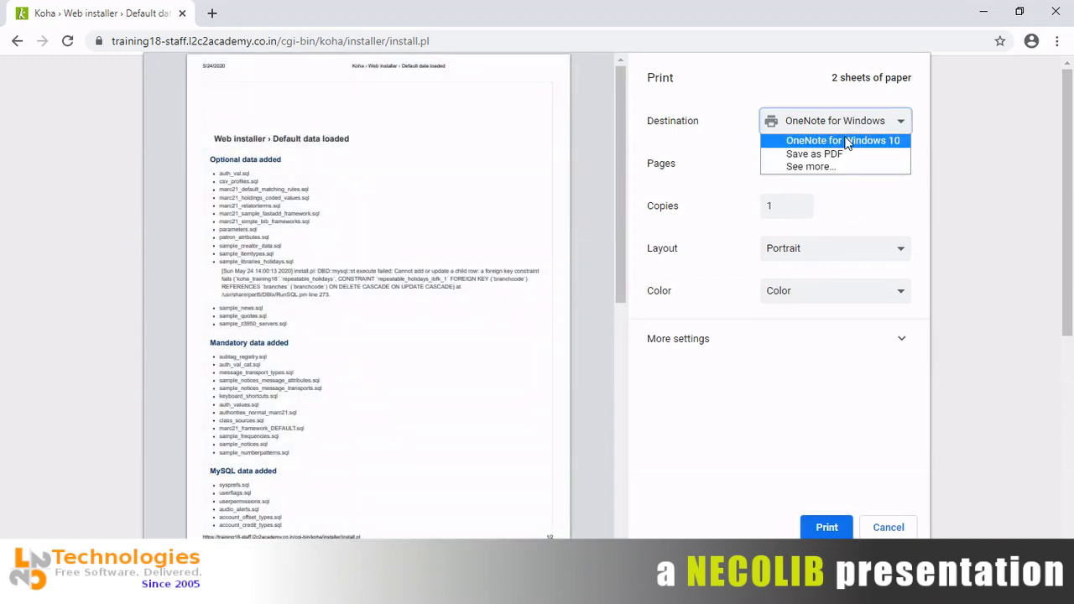
click(836, 152)
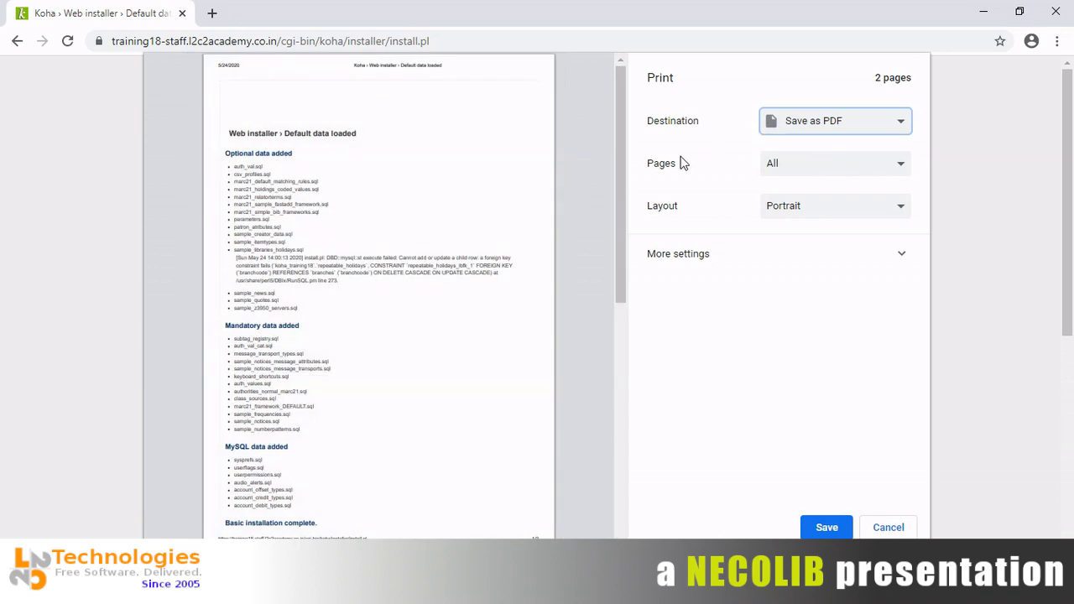
click(823, 525)
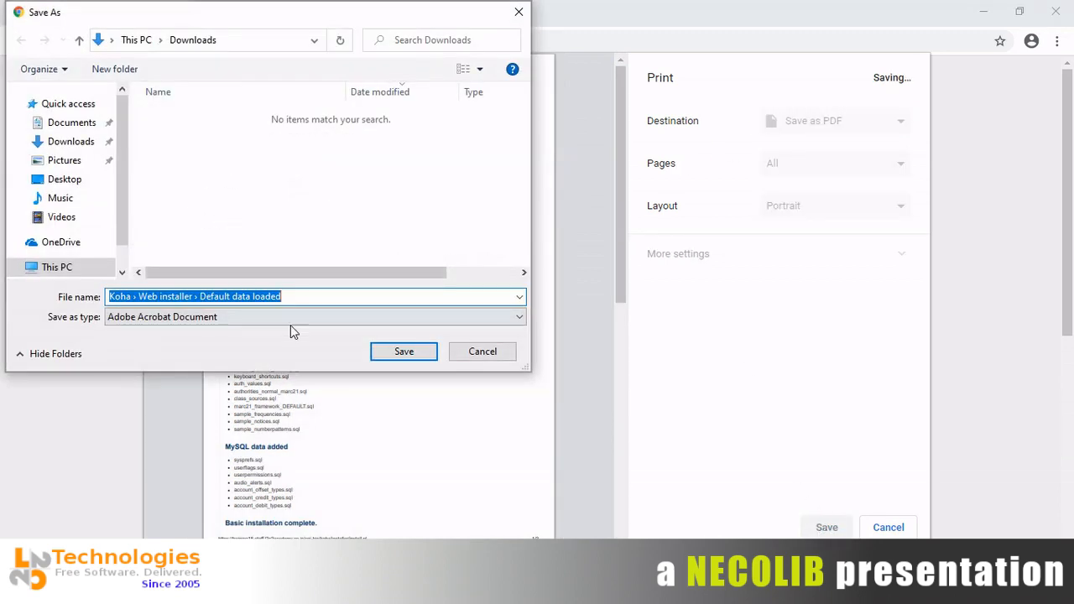
click(415, 353)
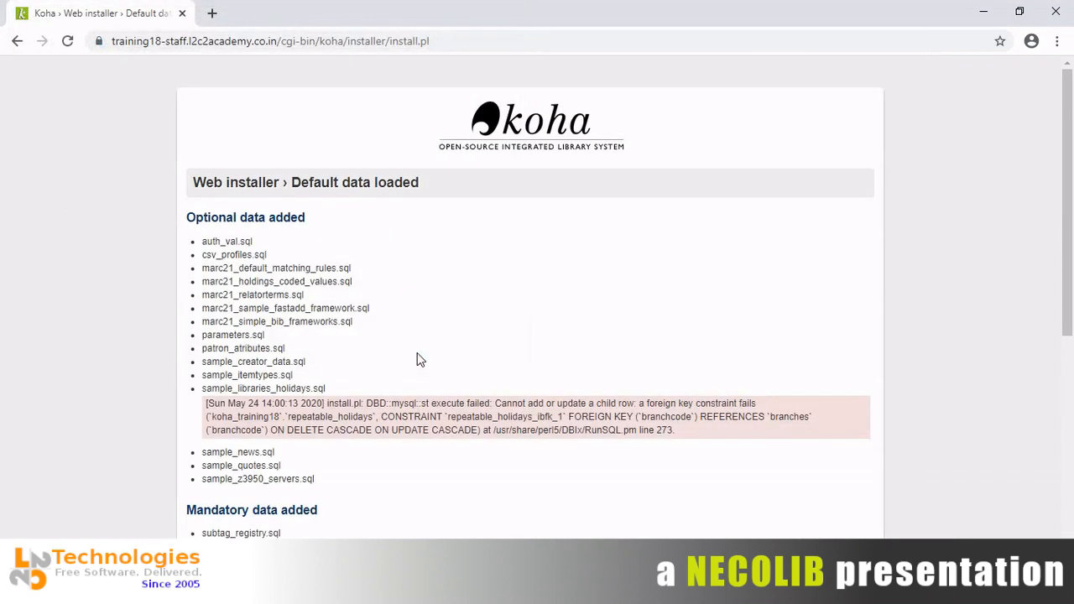
key(super+d)
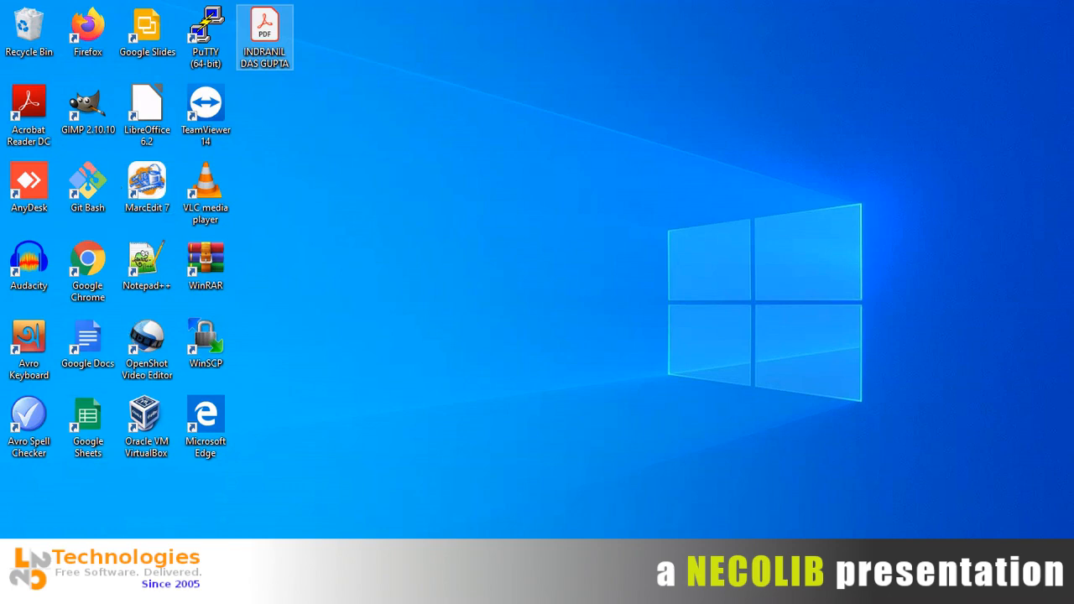
Step: Open the saved Koha Web installer PDF from the Downloads folder in Acrobat Reader
key(super+e)
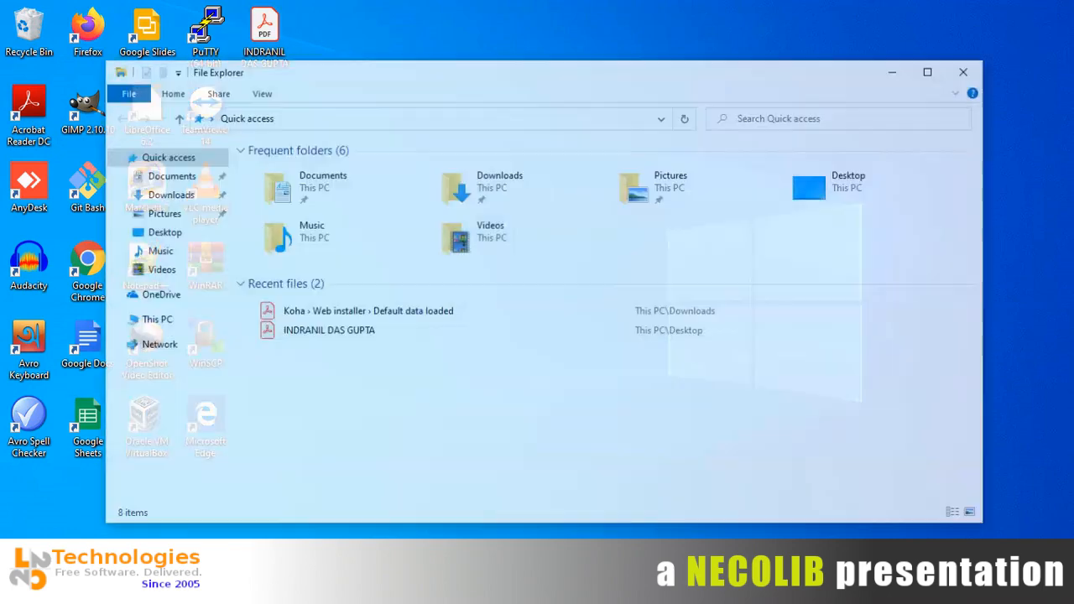
double_click(474, 186)
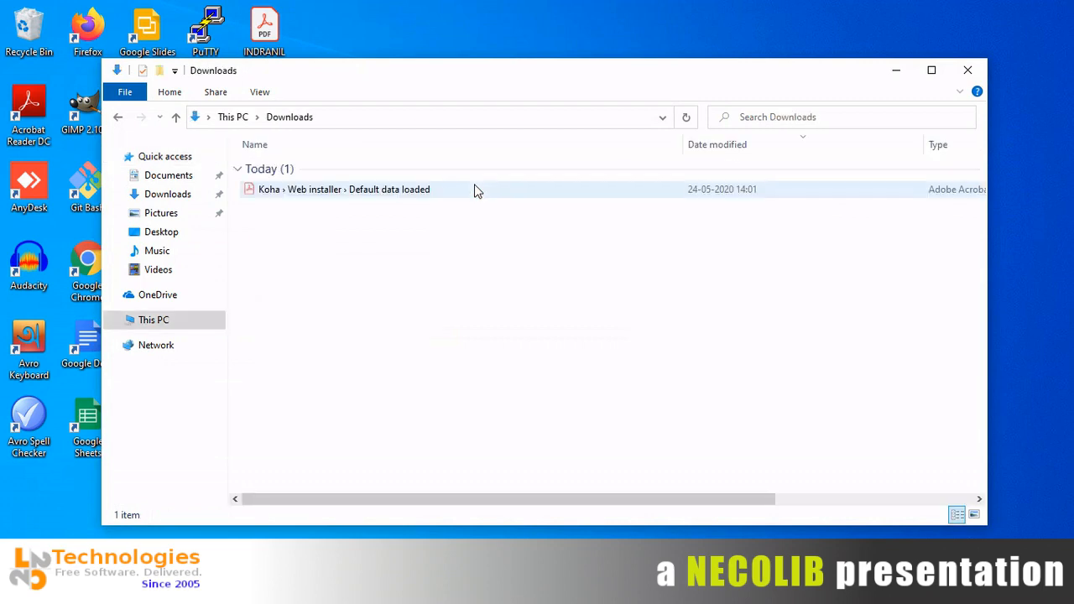
double_click(356, 200)
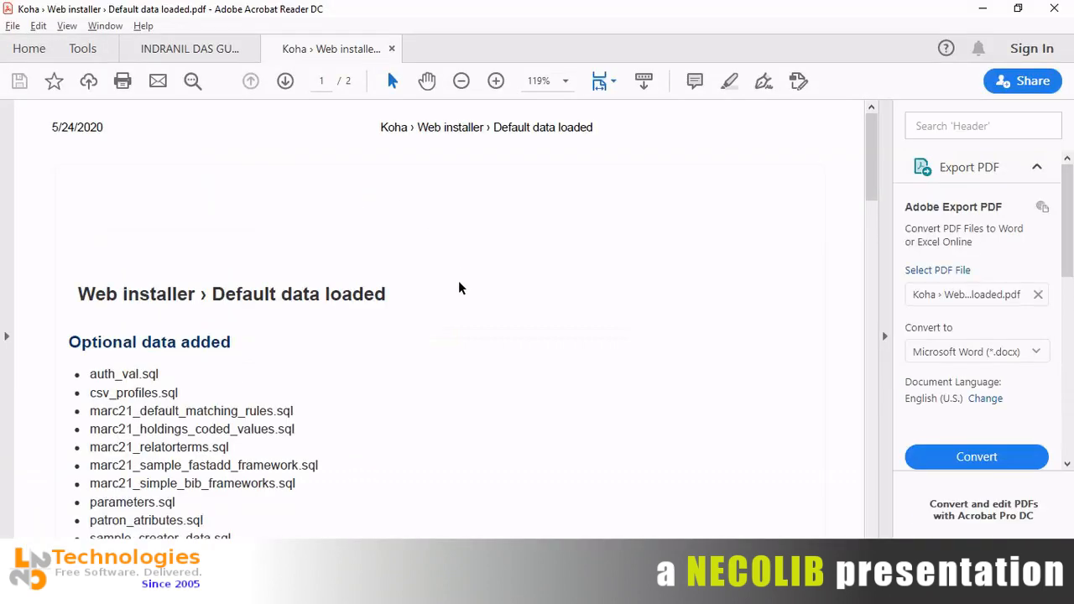
scroll(459, 288, down, 10)
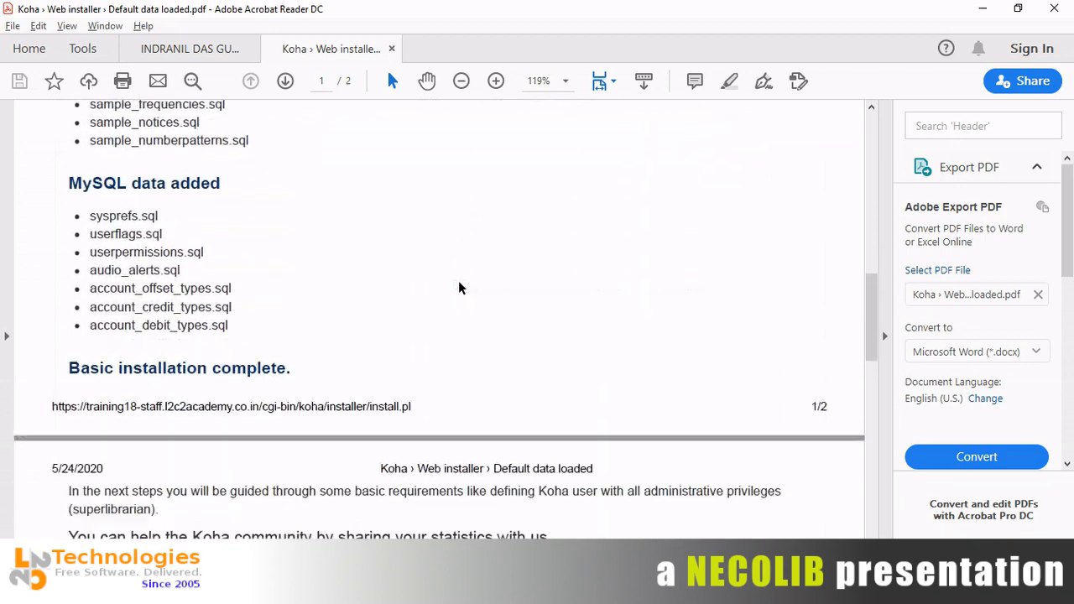
scroll(459, 288, down, 5)
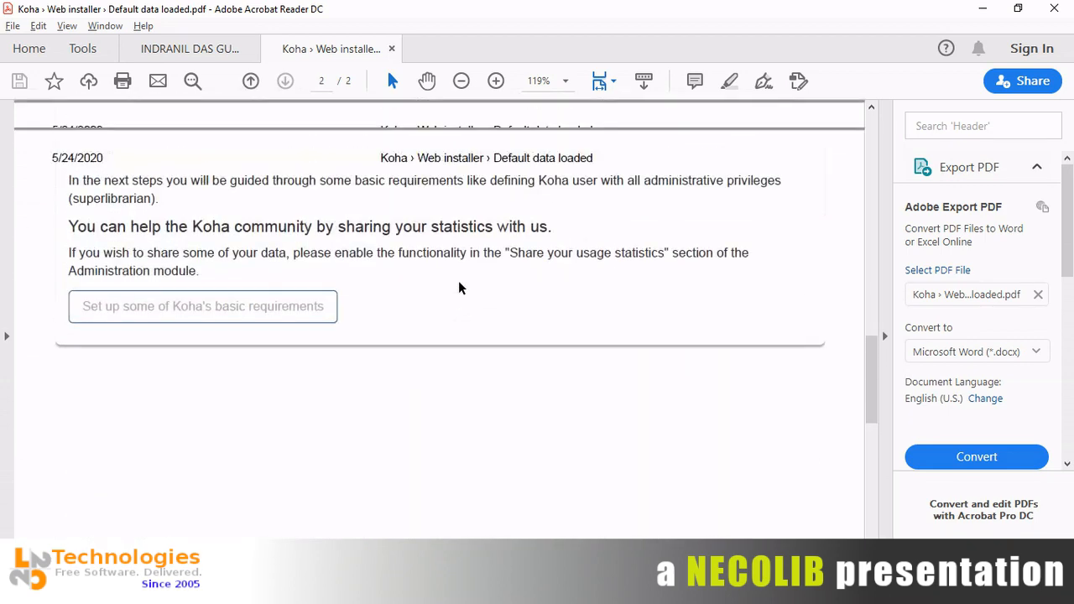
scroll(459, 288, up, 5)
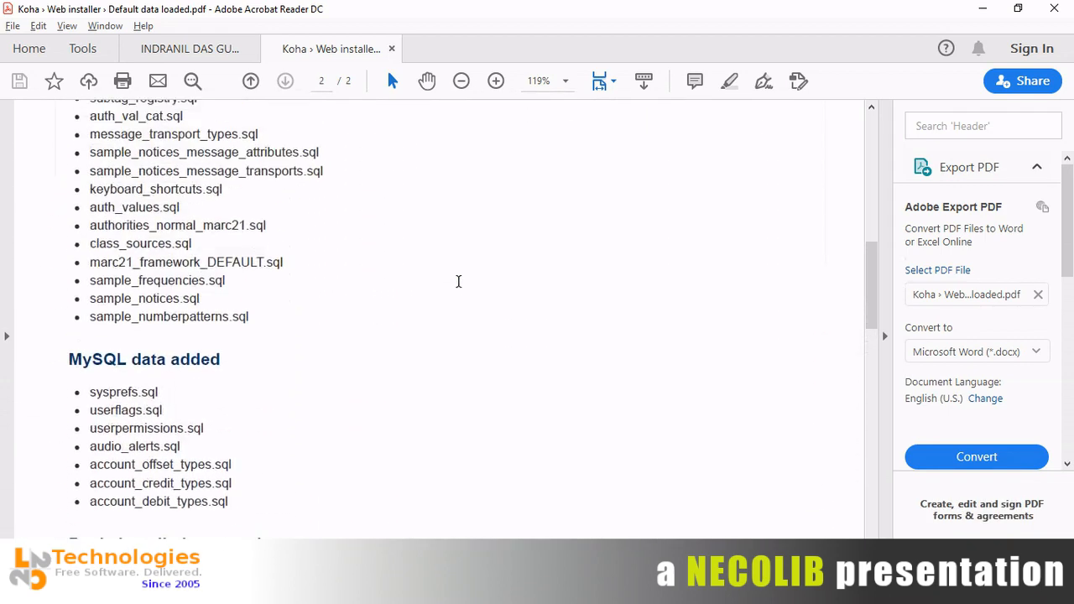
scroll(458, 281, up, 10)
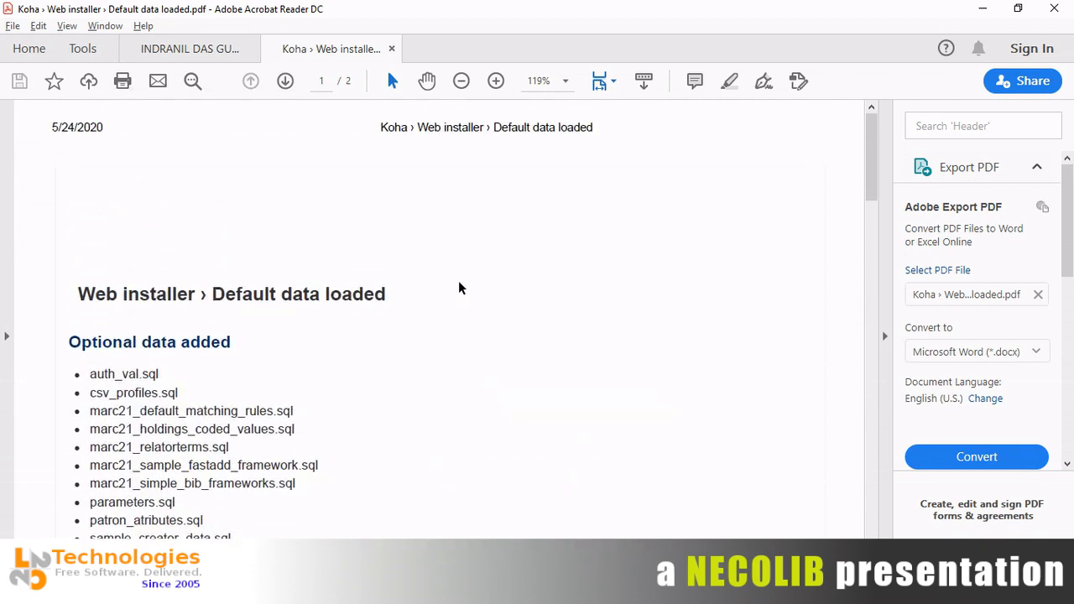
scroll(459, 288, down, 8)
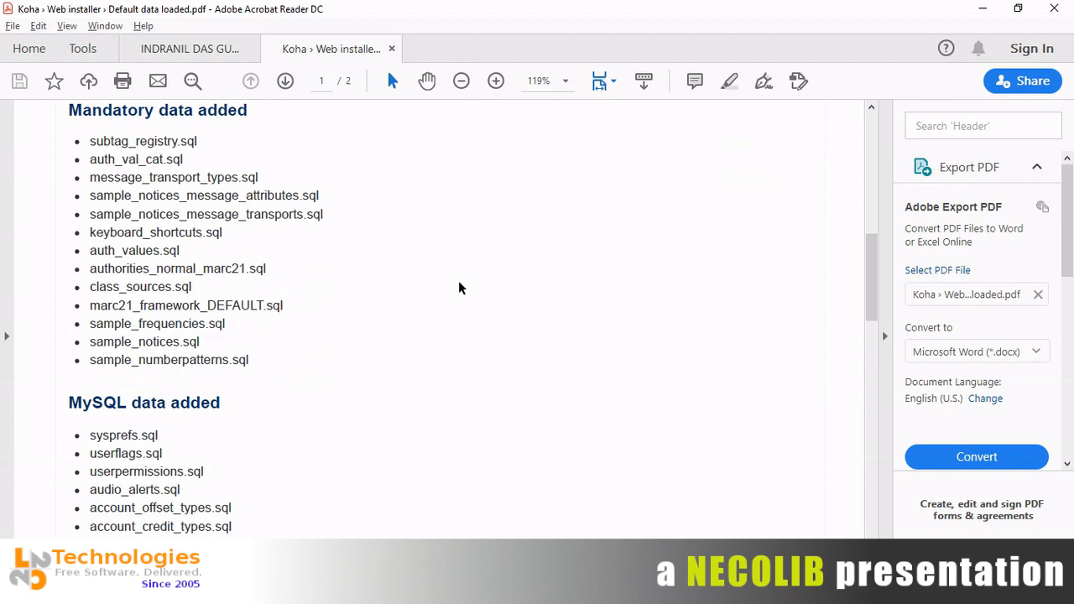
scroll(459, 288, down, 3)
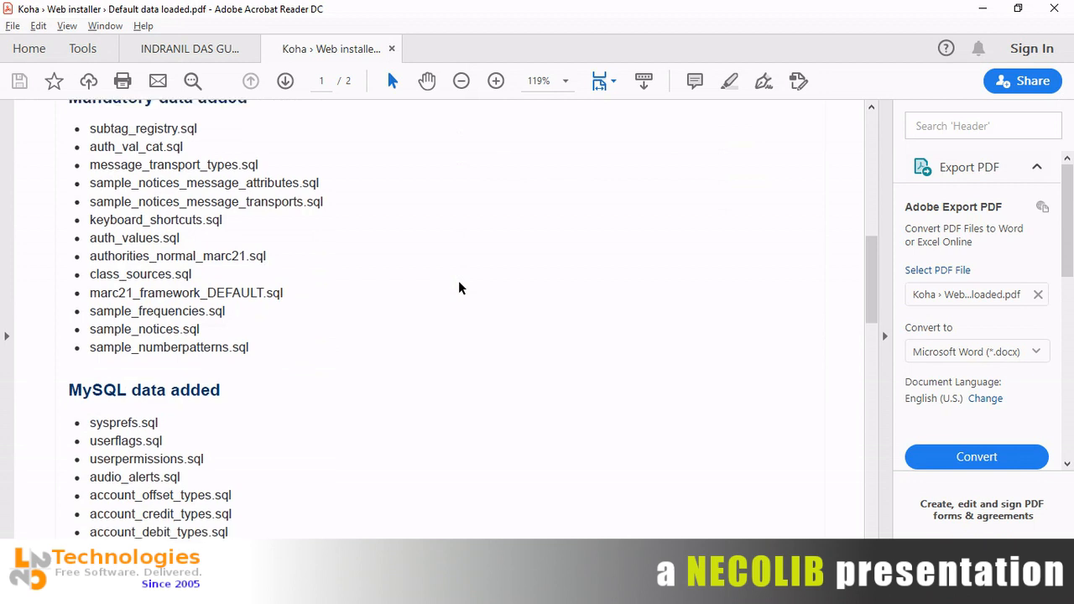
scroll(459, 288, up, 5)
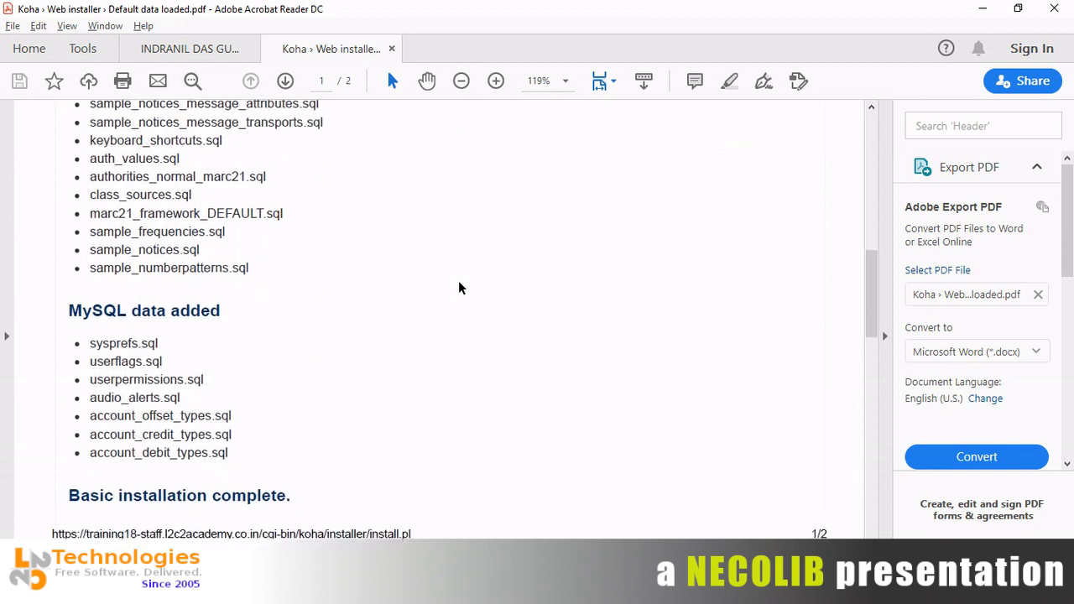
scroll(459, 288, up, 5)
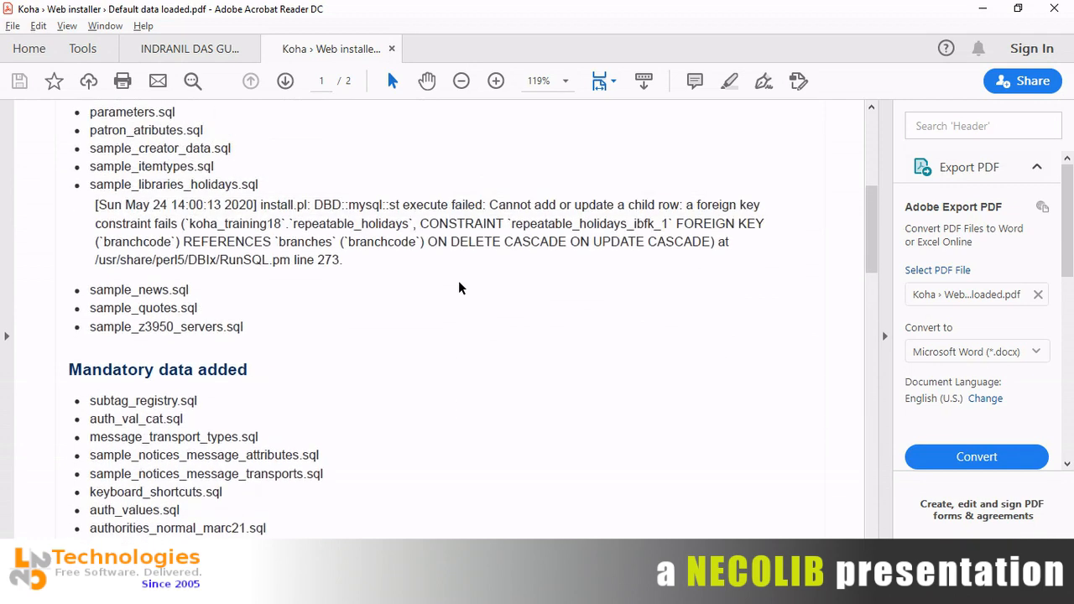
scroll(459, 288, up, 8)
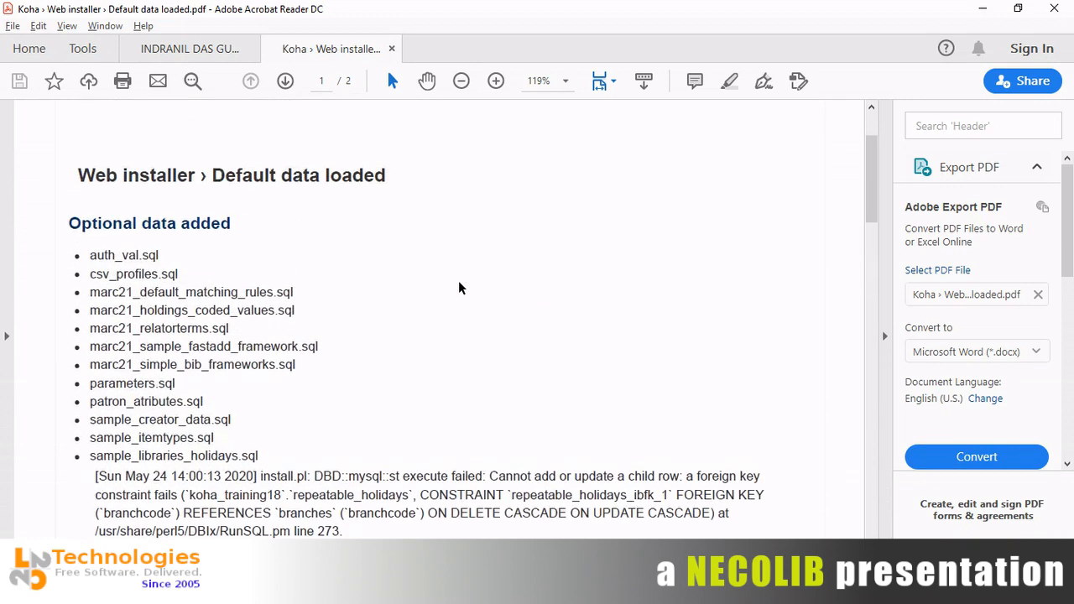
scroll(459, 288, up, 1)
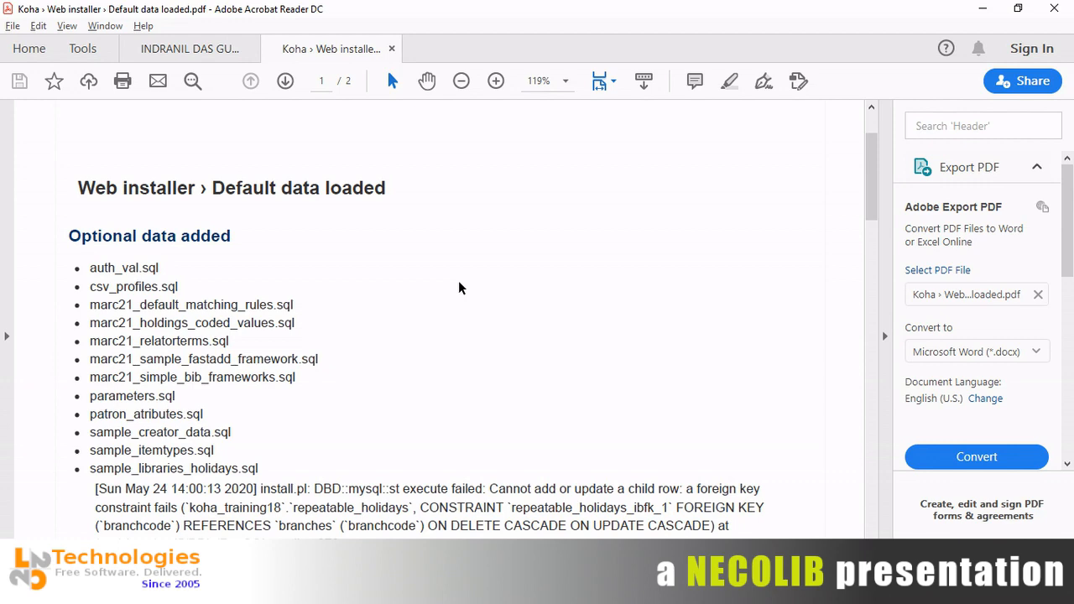
scroll(459, 288, down, 10)
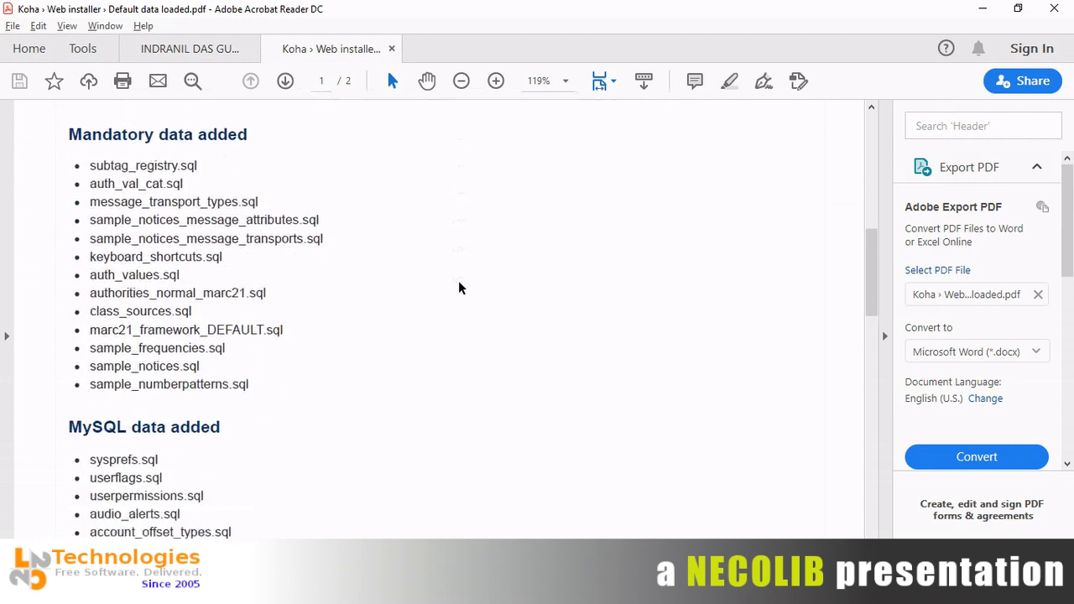
scroll(459, 288, down, 15)
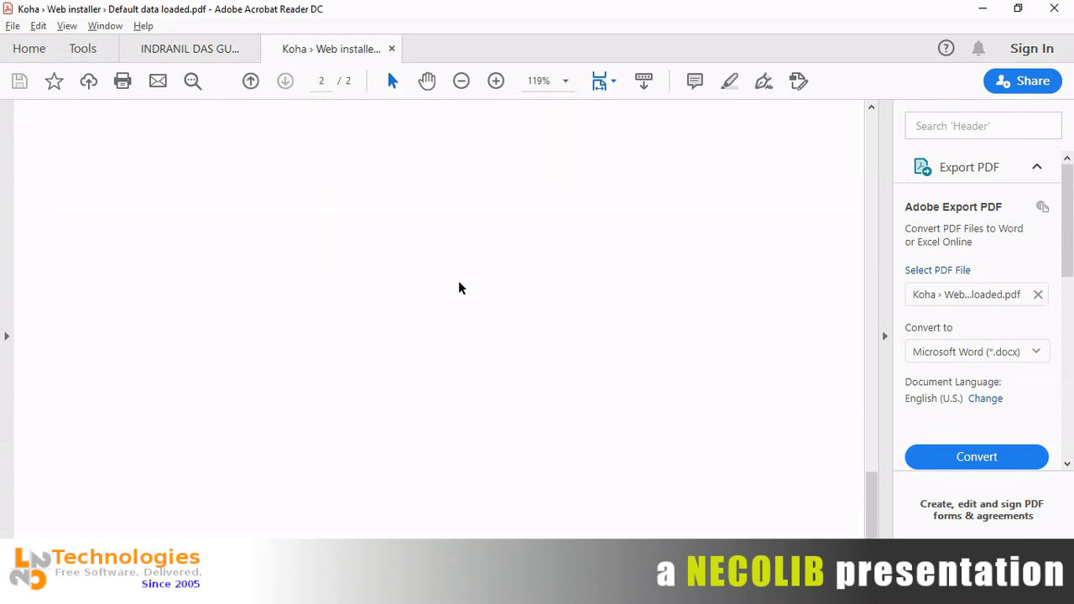
scroll(459, 288, up, 20)
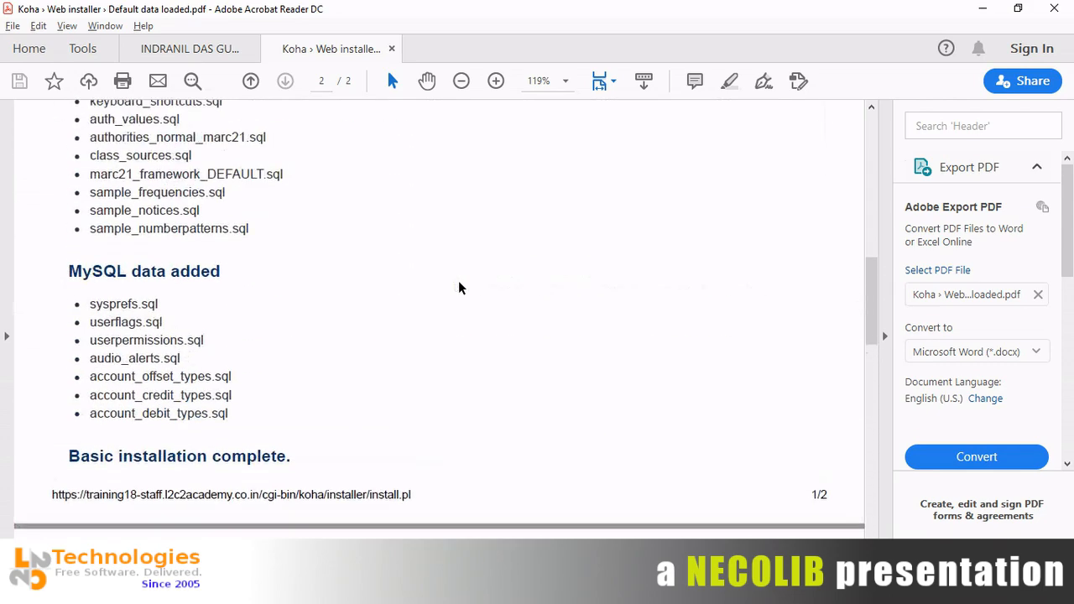
scroll(459, 288, up, 2)
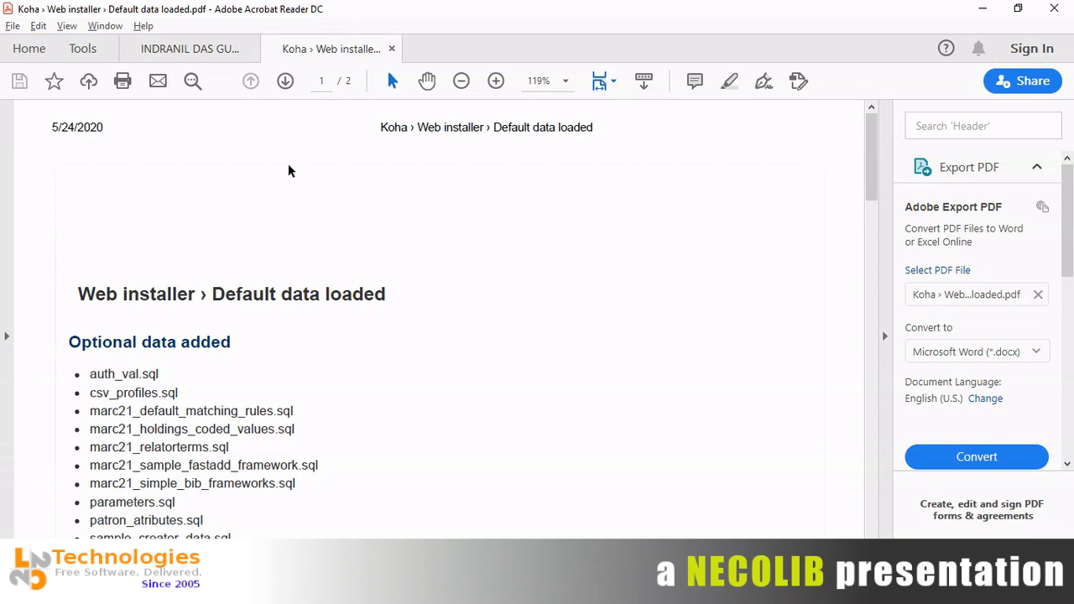
Step: Return to the Chrome installer page and highlight the 'Basic installation complete.' heading
click(218, 57)
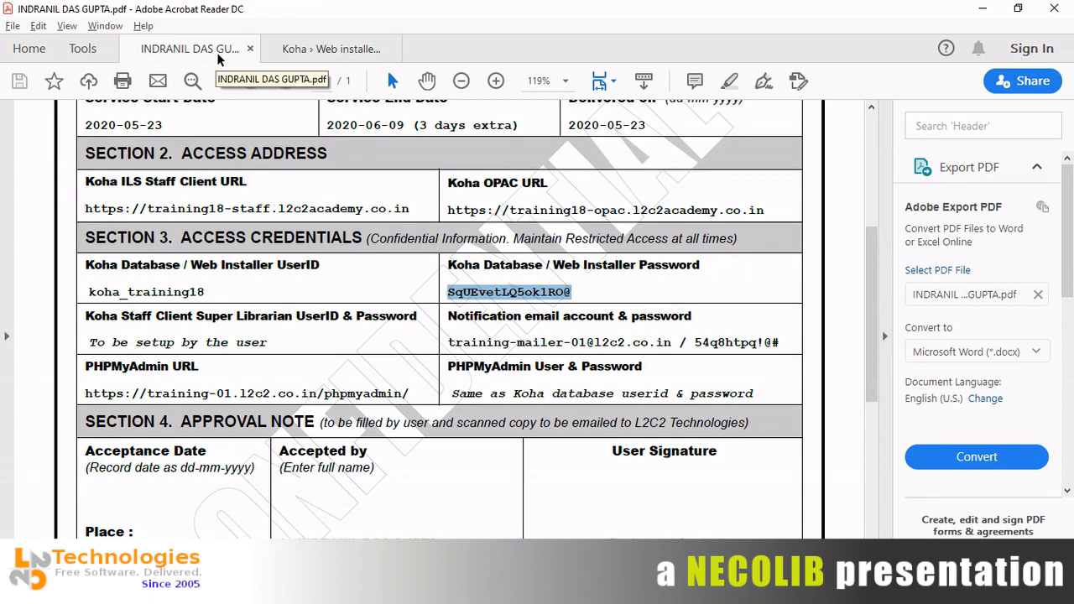
key(alt+Tab)
key(alt+Tab)
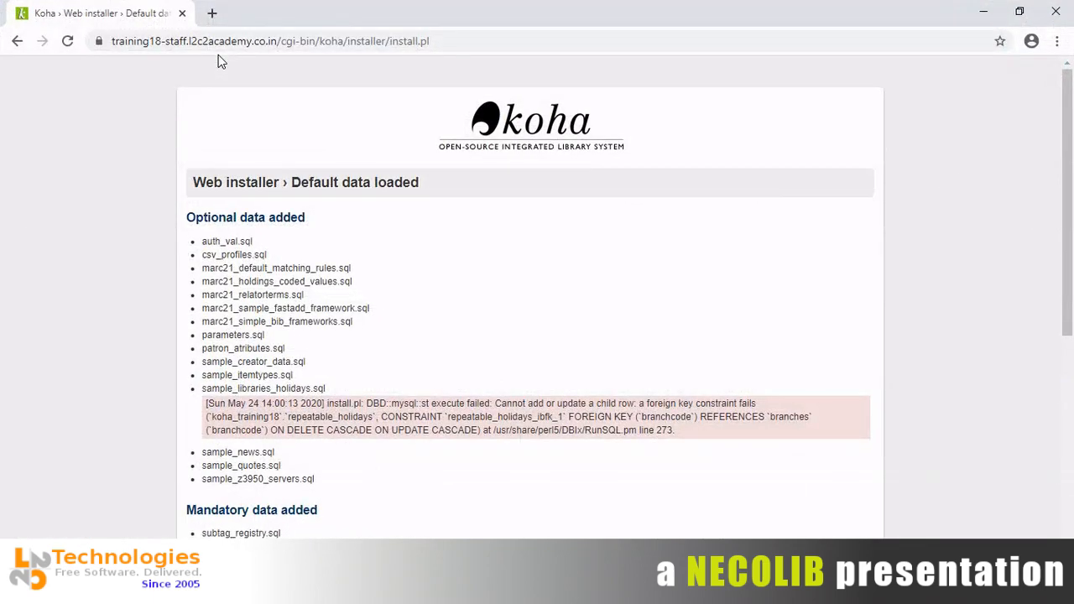
scroll(218, 59, down, 1)
scroll(218, 61, down, 5)
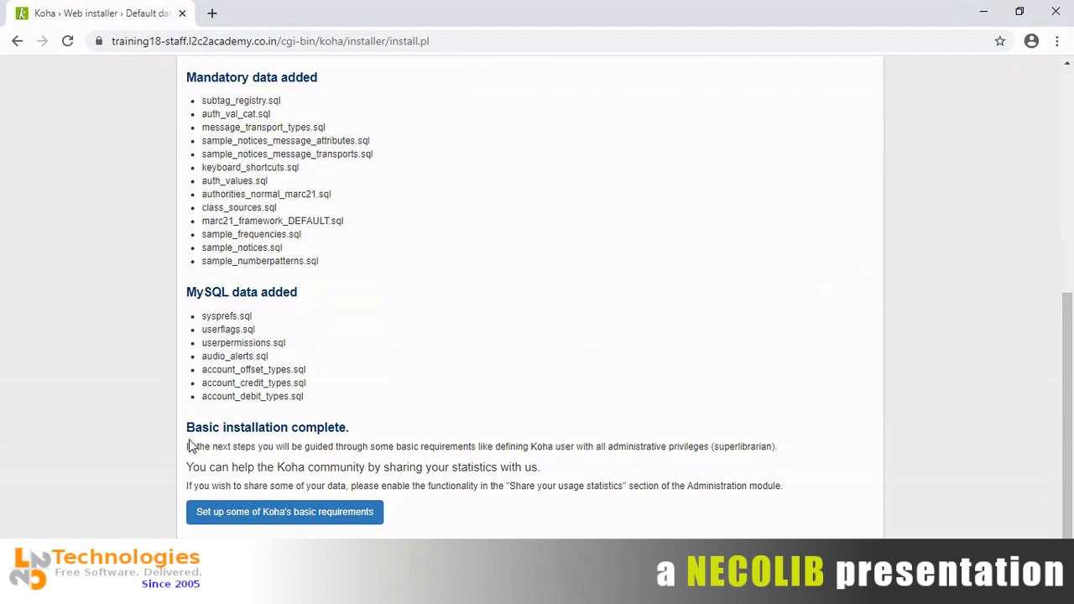
drag(186, 428, 365, 435)
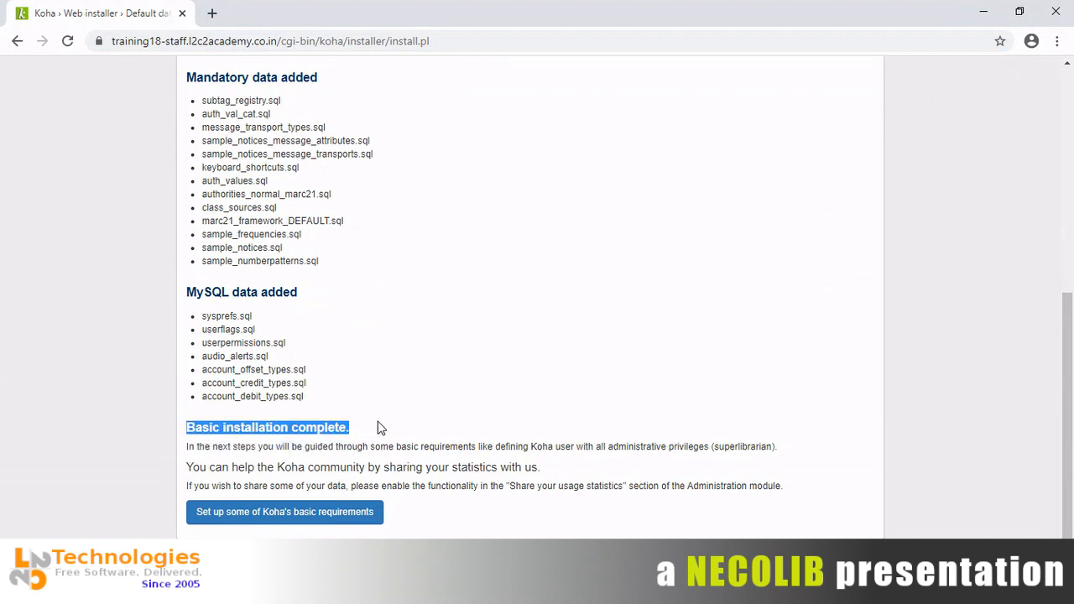
click(378, 427)
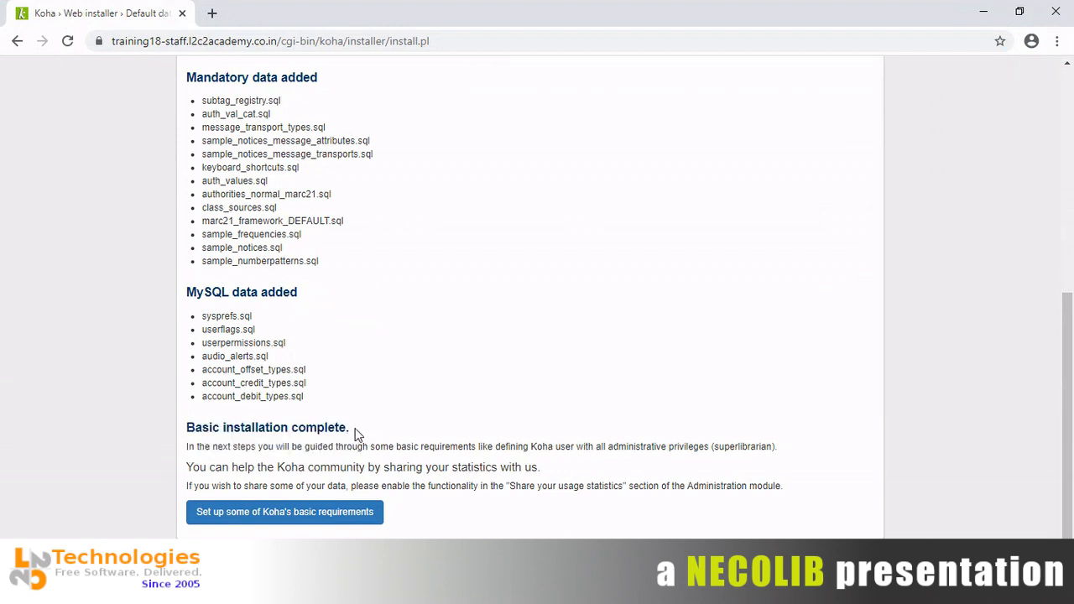
drag(355, 433, 185, 430)
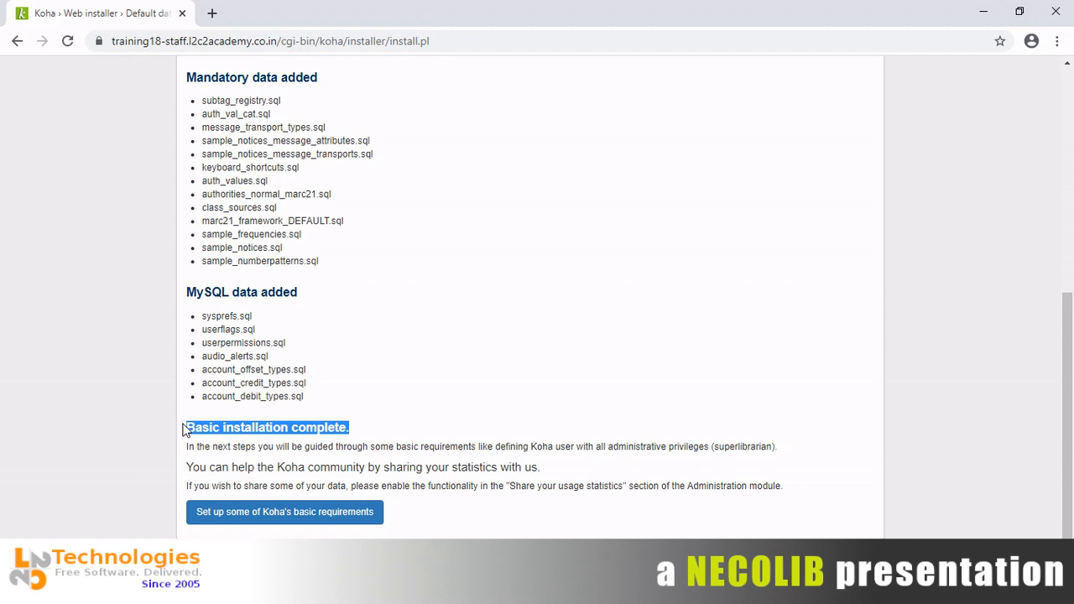
Step: Select the Koha database user ID and password in the credentials PDF, then return to the installer
key(alt+Tab)
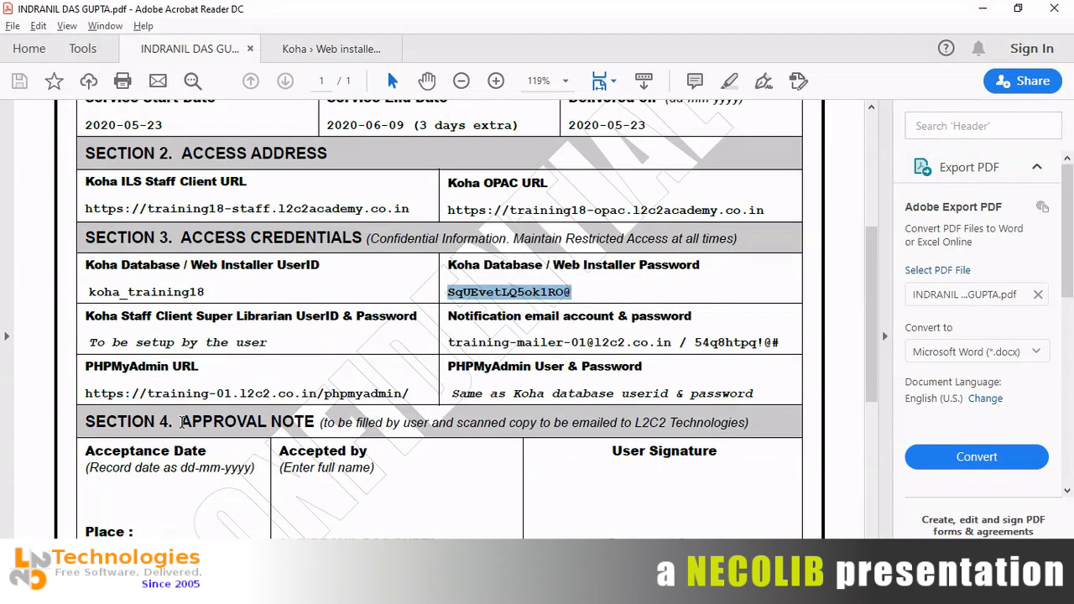
double_click(154, 289)
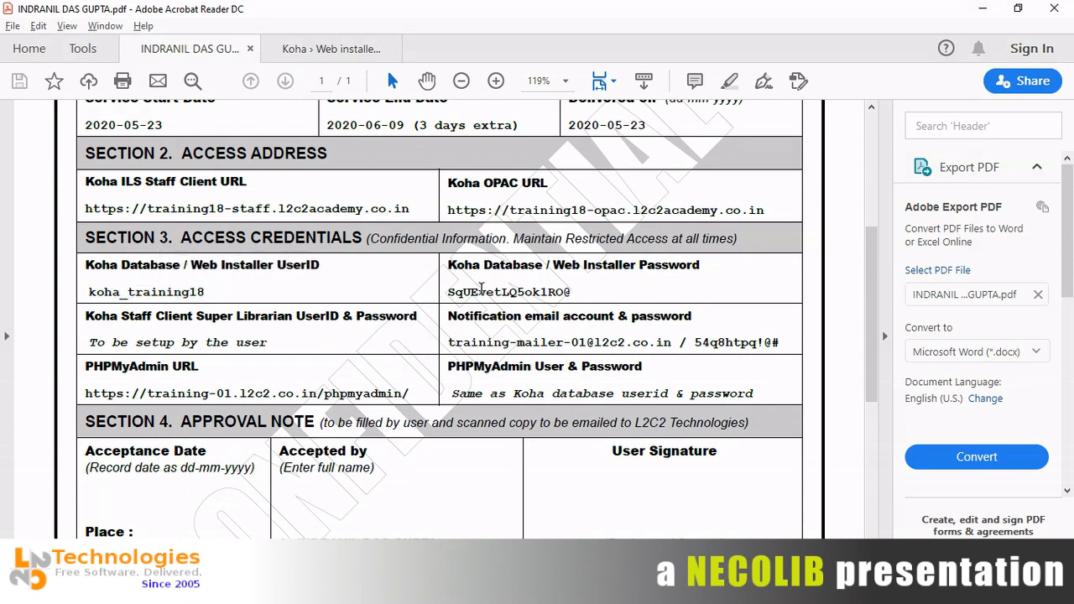
double_click(479, 291)
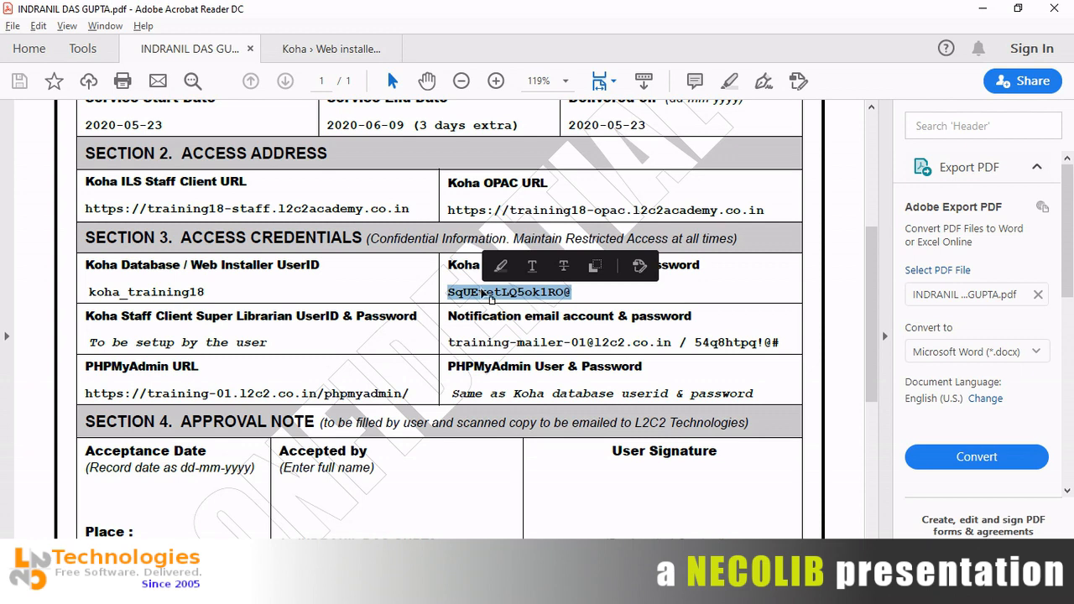
key(alt+Tab)
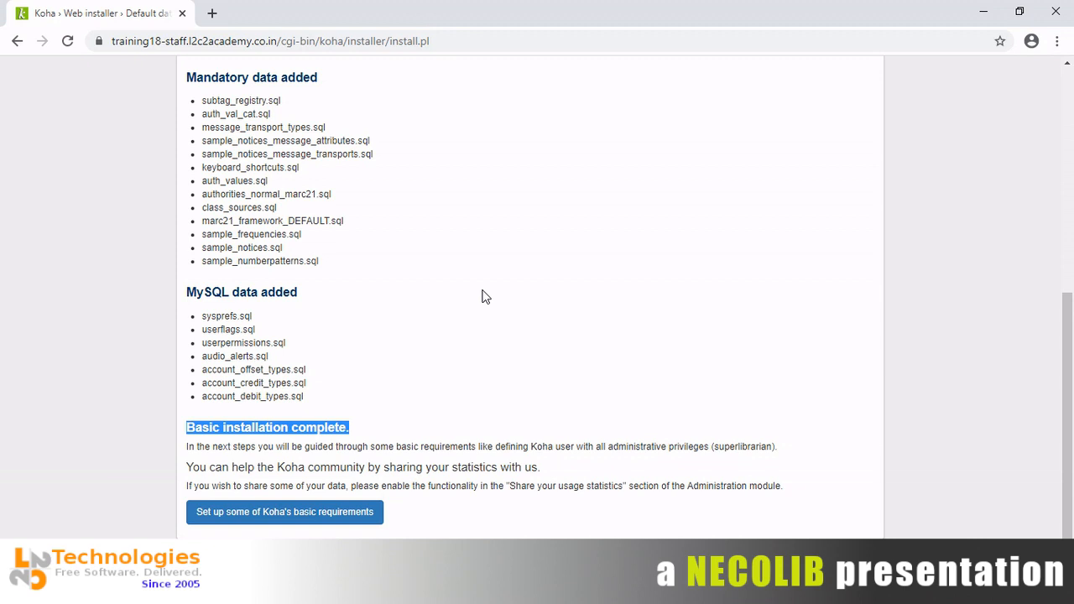
Step: Continue past the Installation complete page into onboarding's Create a library form
click(453, 403)
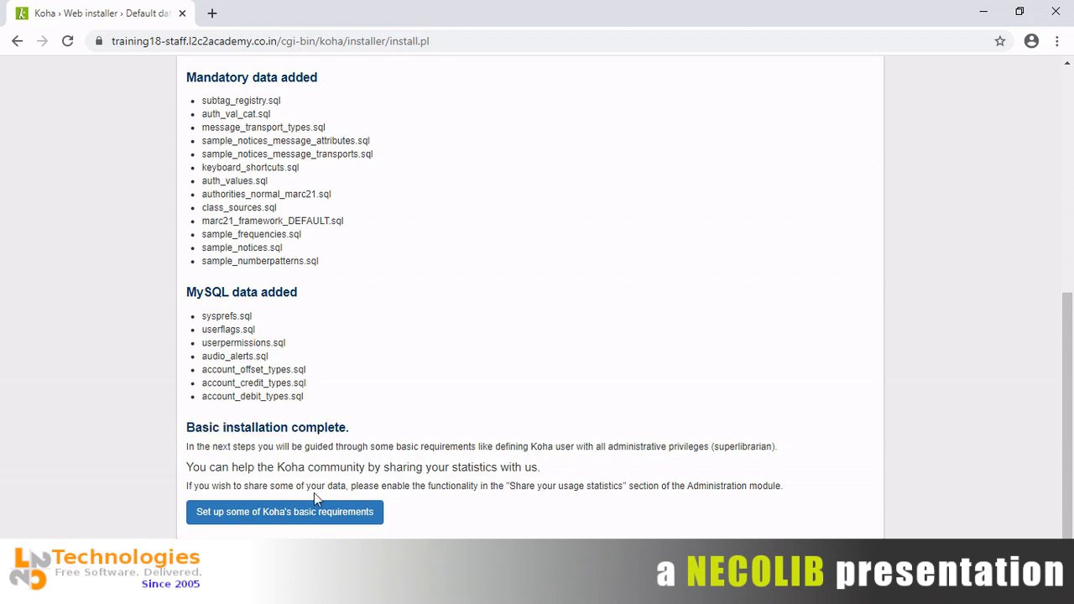
click(292, 522)
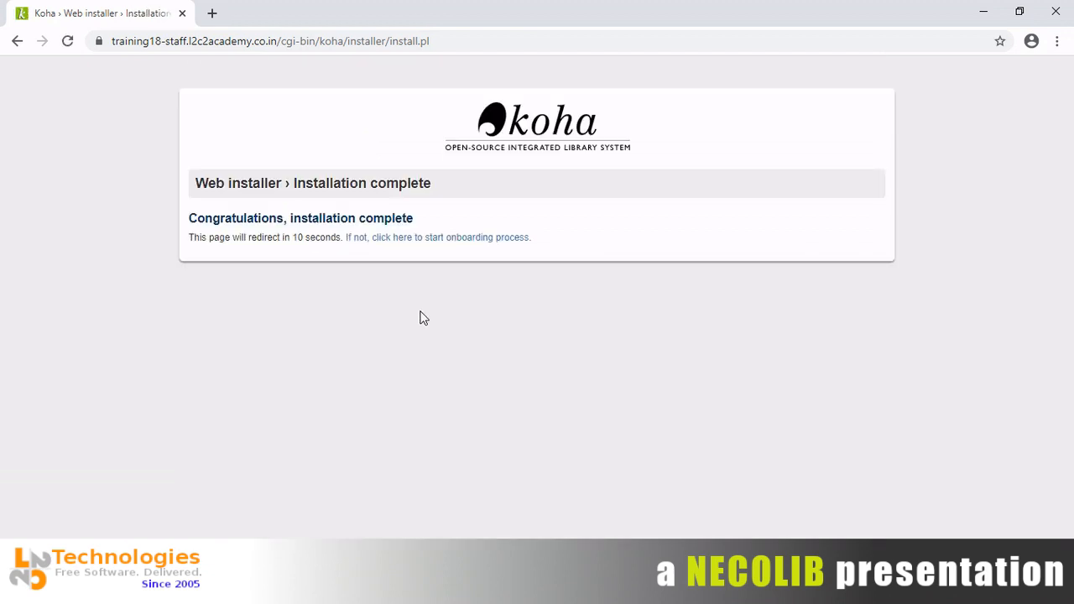
click(429, 238)
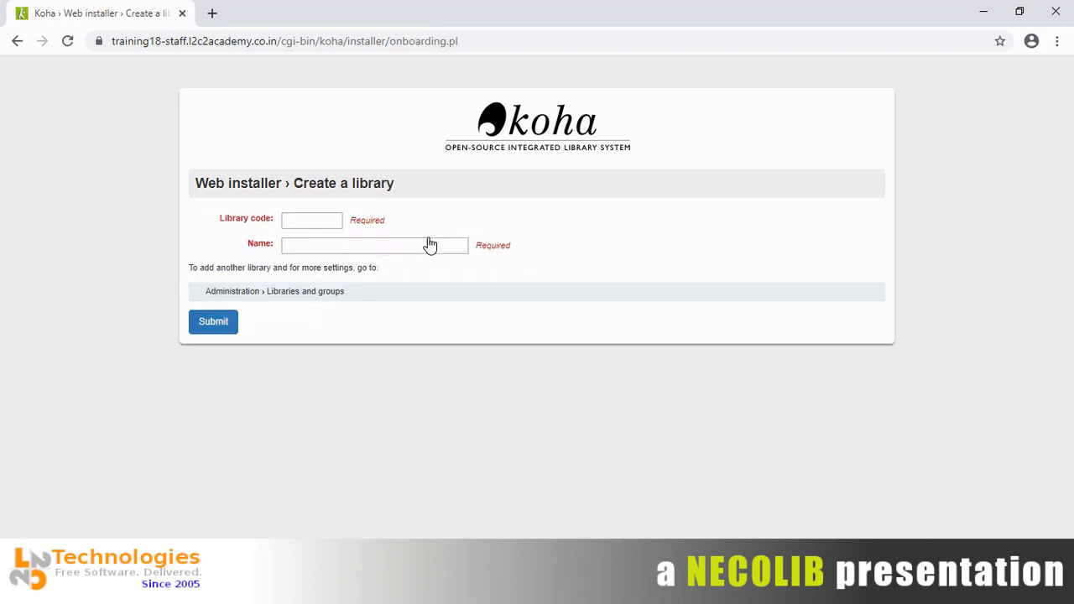
Step: Create library code MAIN named IDG's Demo Library and submit it
click(308, 221)
text(MAIN)
key(Tab)
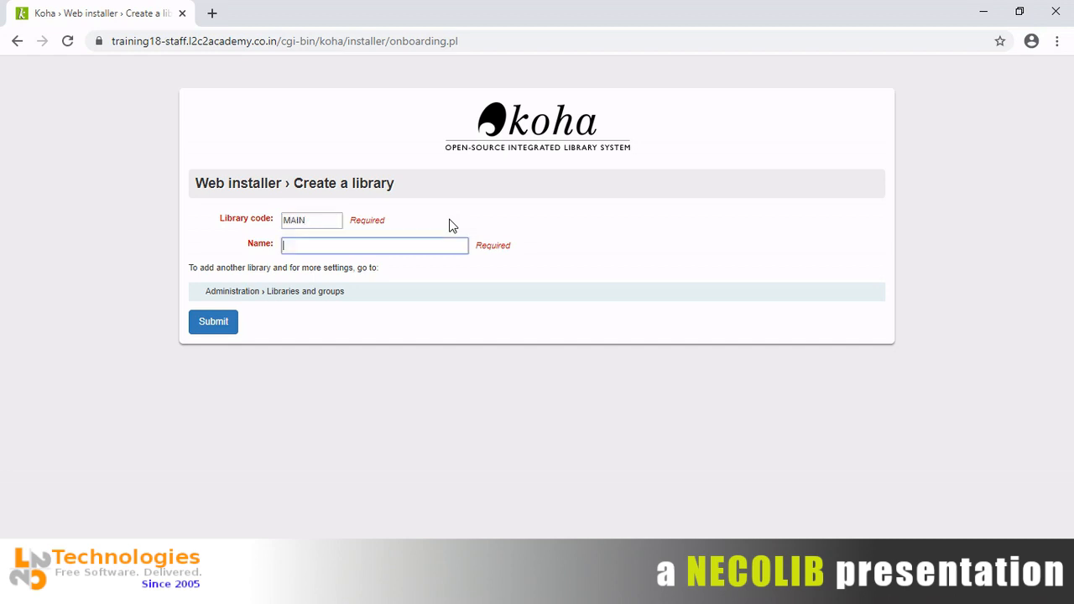
text(De)
text(m)
text(o Li)
text(brary)
text(IDG)
text('s)
double_click(304, 218)
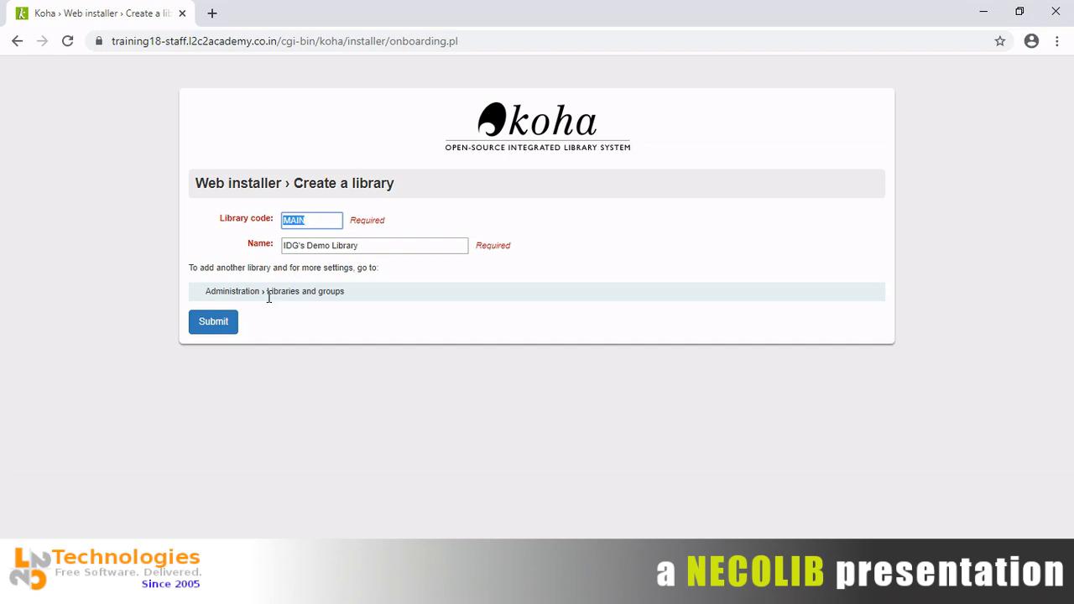
click(221, 322)
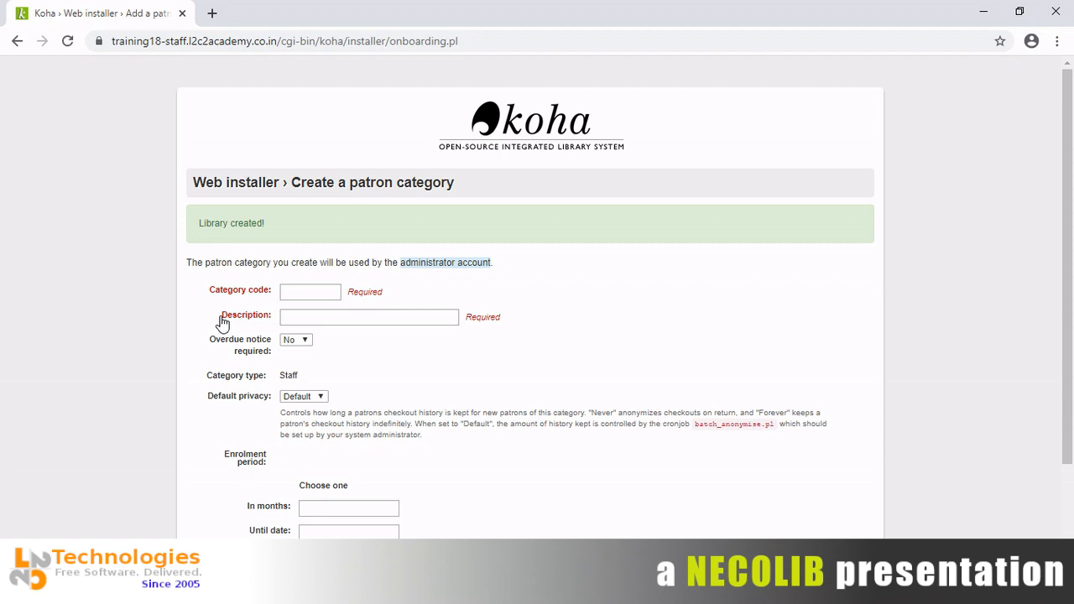
Step: Enter patron category code STF with description Library Personnel
click(299, 289)
drag(186, 262, 204, 248)
click(321, 297)
text(LIB)
key(BackSpace)
key(BackSpace)
key(BackSpace)
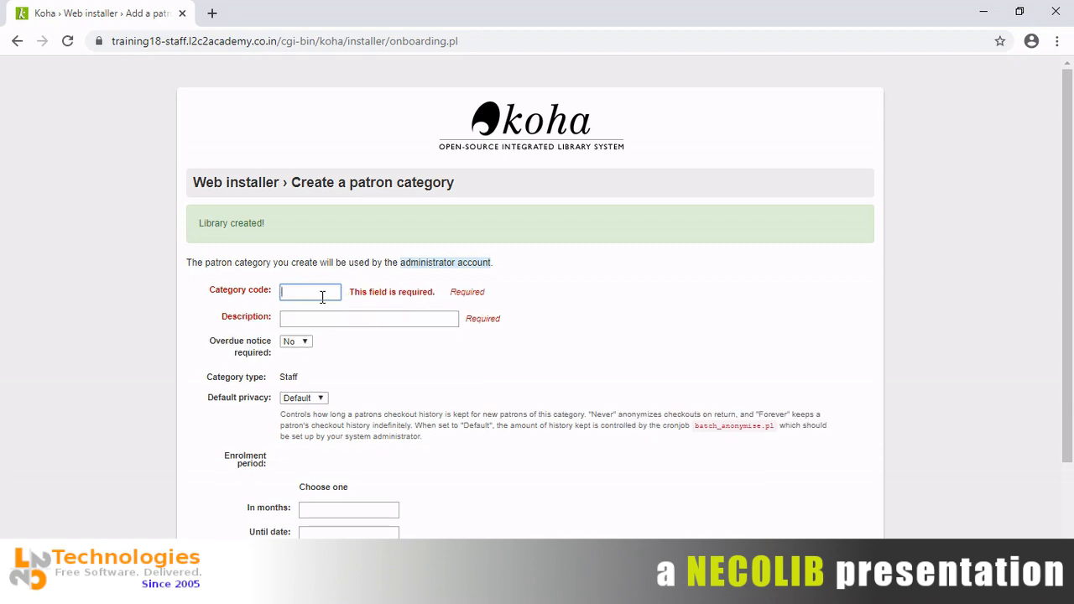
text(STF)
key(Tab)
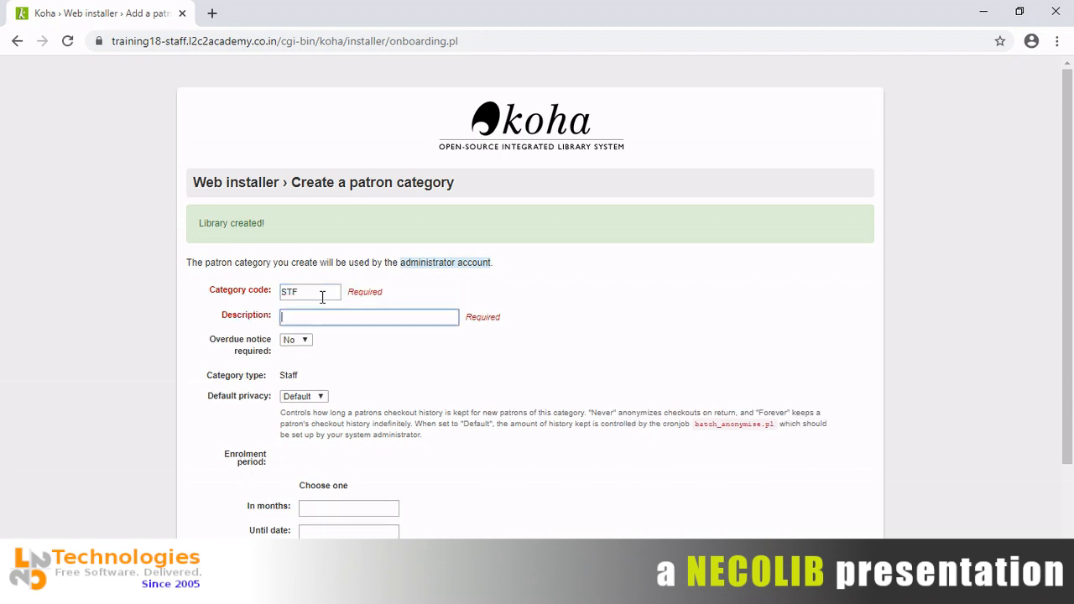
text(Library Personnel)
Step: Set overdue notices to Yes and a 60-month enrolment period, then submit the category
click(294, 340)
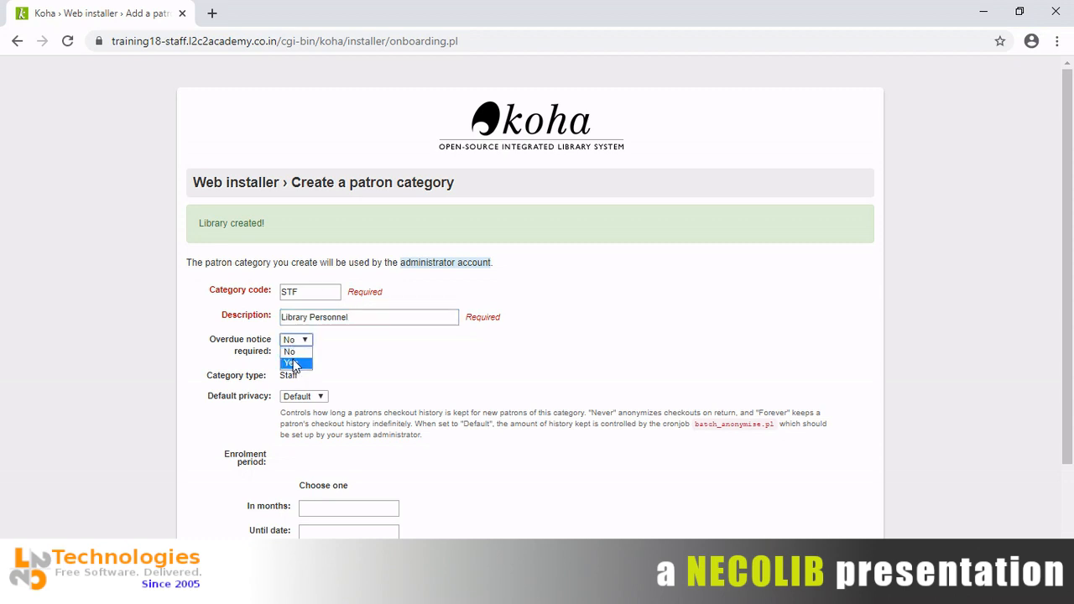
click(297, 361)
click(488, 475)
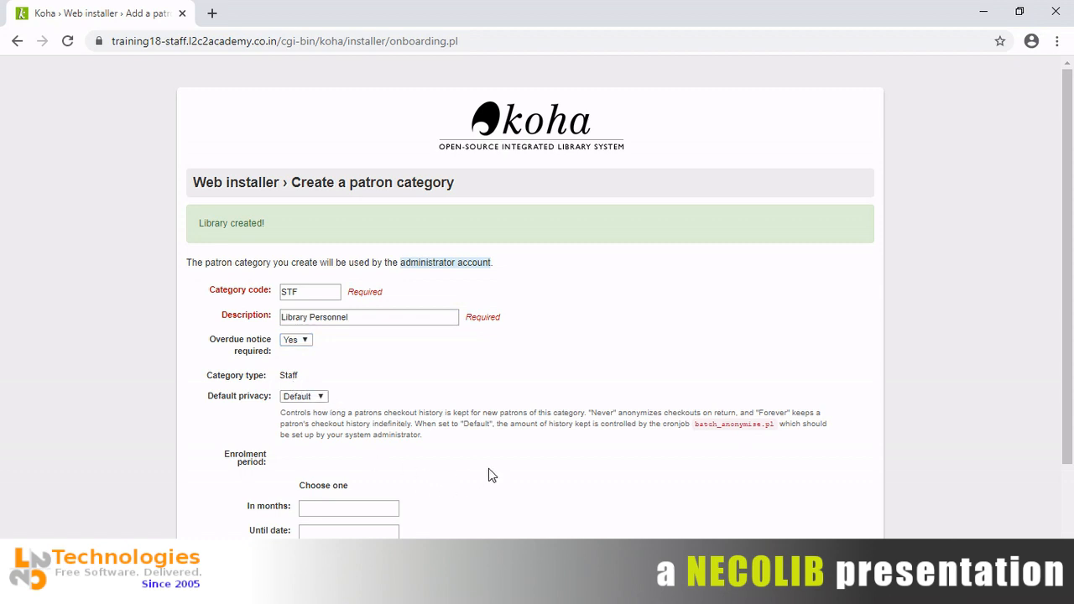
click(316, 507)
text(5)
text(6)
text(0)
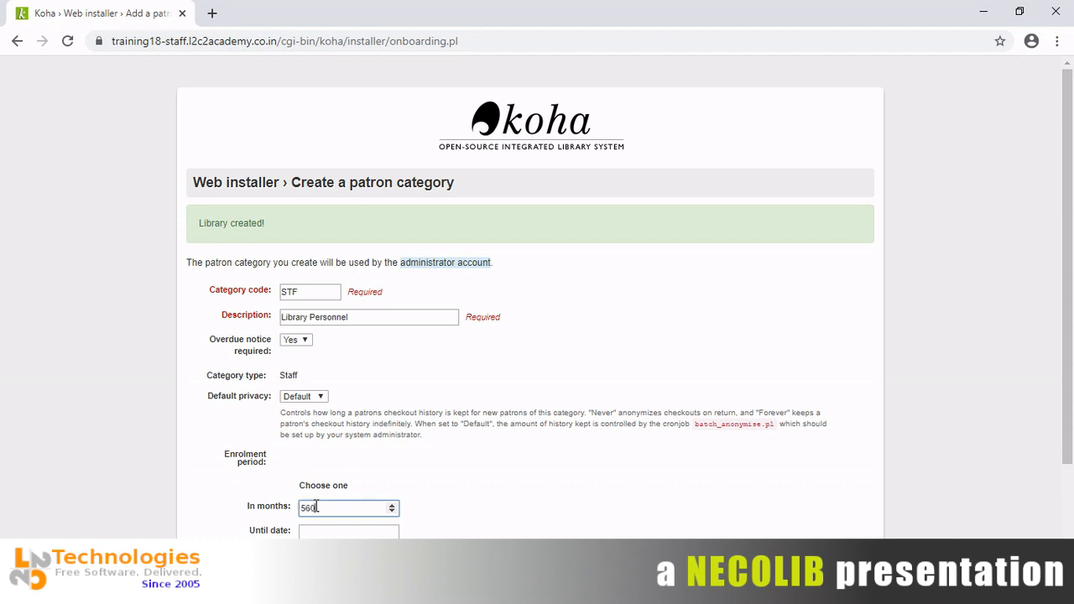
key(BackSpace)
key(BackSpace)
key(BackSpace)
text(60)
click(458, 526)
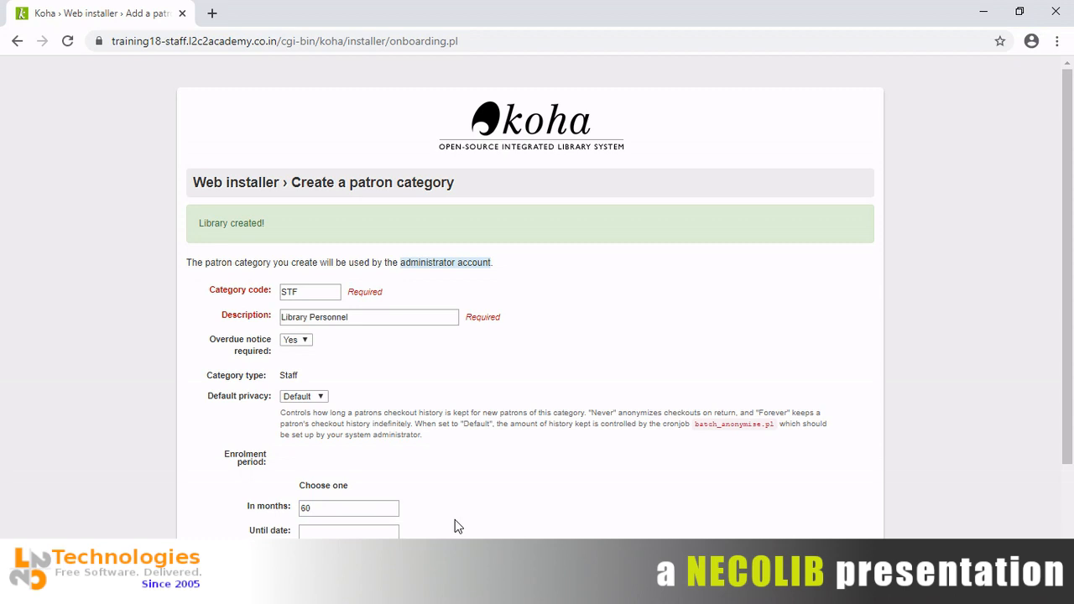
scroll(457, 526, down, 3)
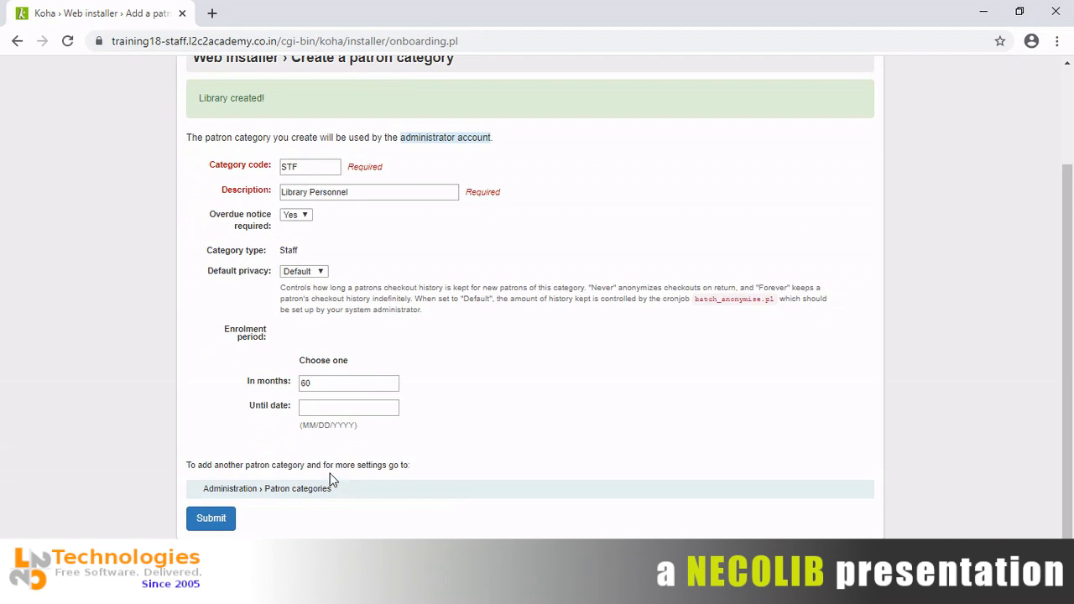
click(209, 521)
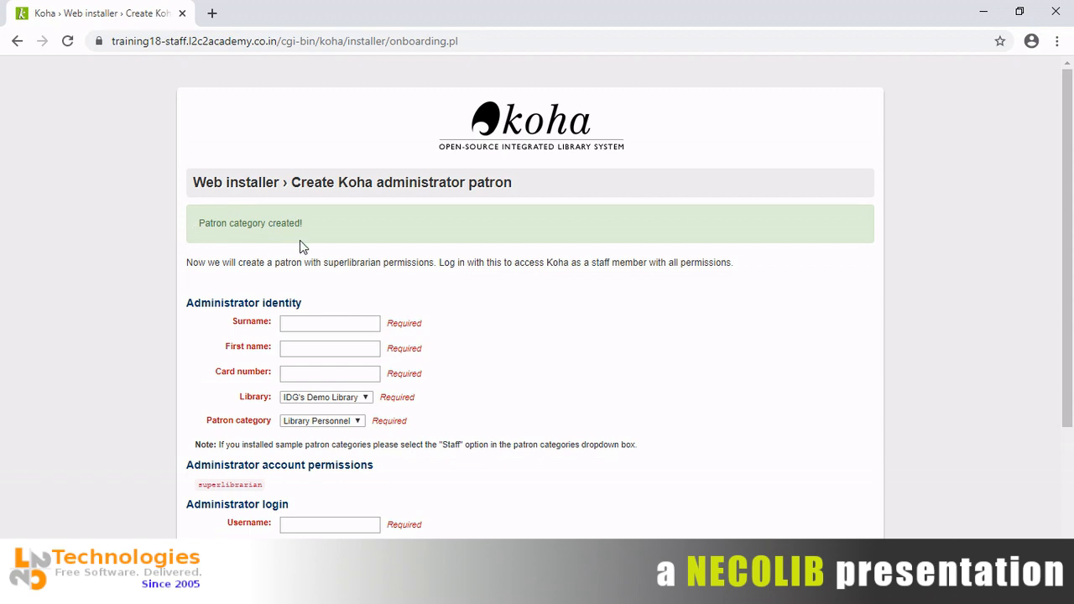
Step: Enter the administrator's surname, first name and card number, correcting typos
click(338, 328)
text(Das )
text(Fact)
key(BackSpace)
key(BackSpace)
key(BackSpace)
text(Gupta)
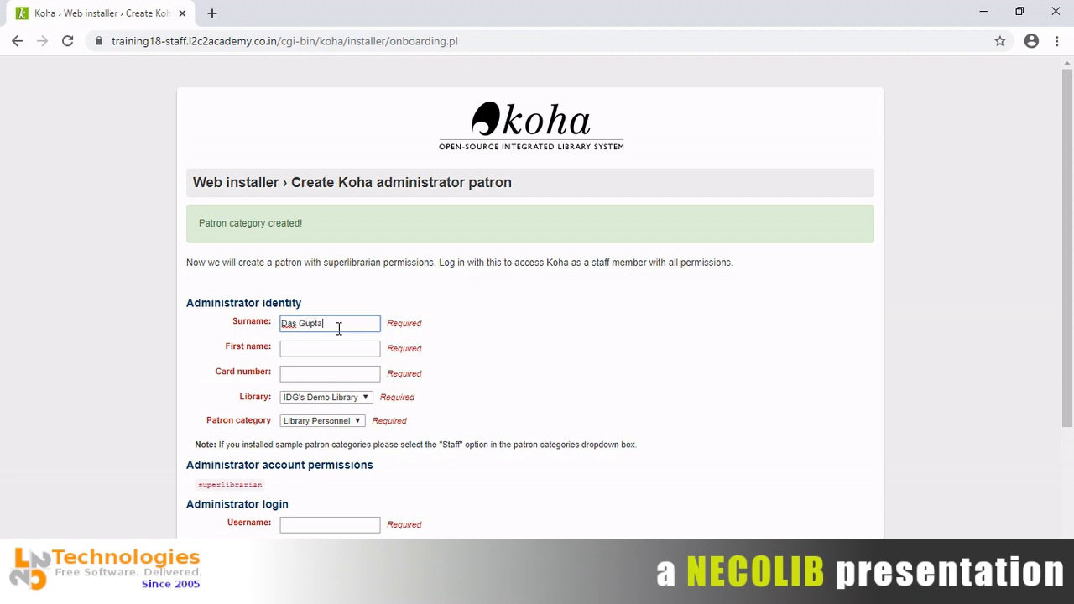
key(Tab)
text(I)
text(anil)
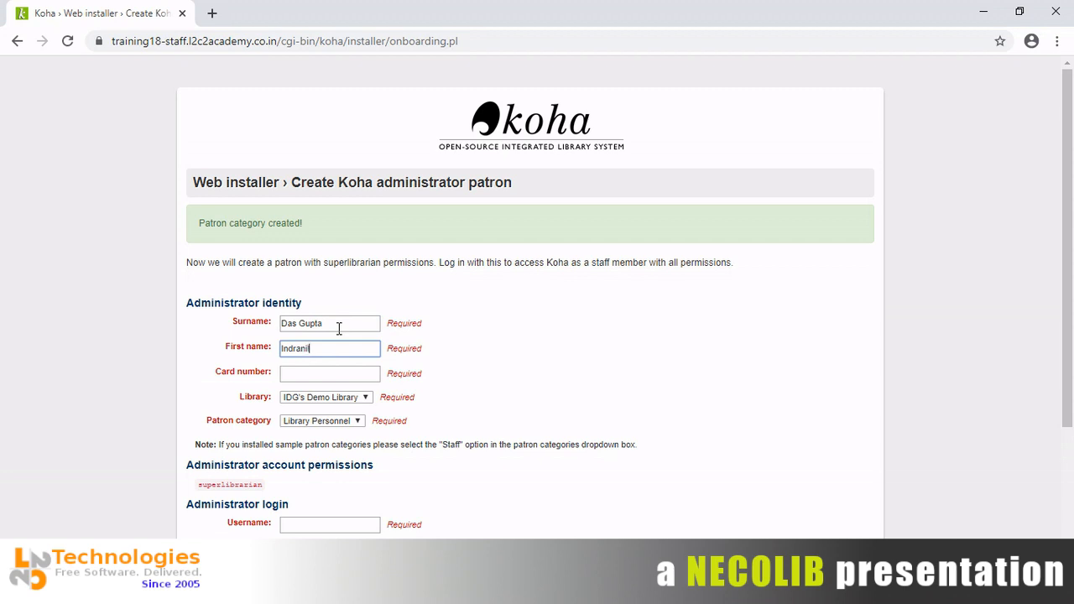
key(Tab)
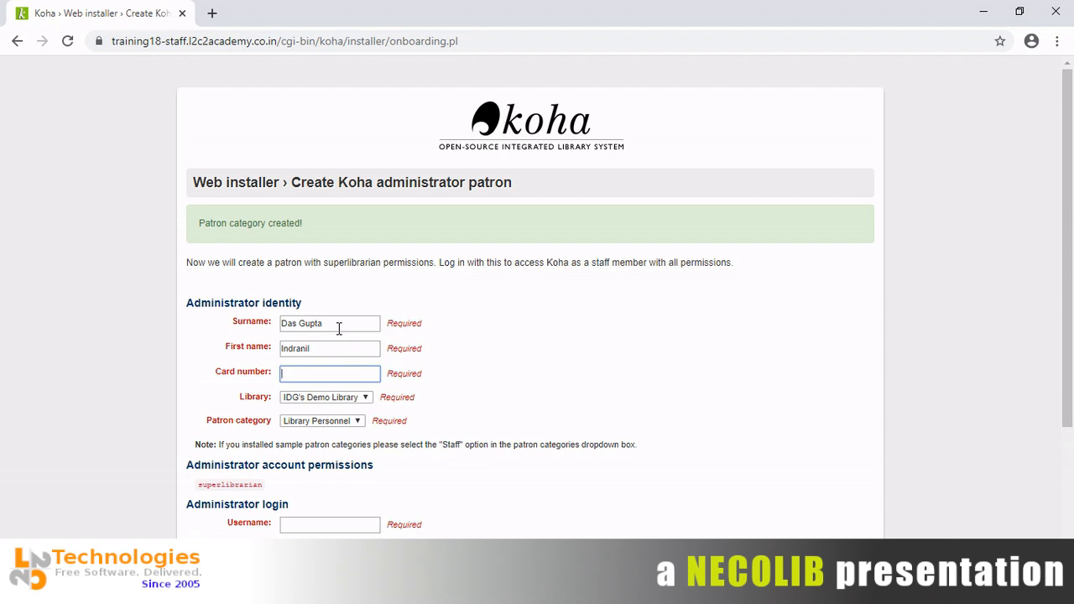
text(SYSTEM01)
click(473, 390)
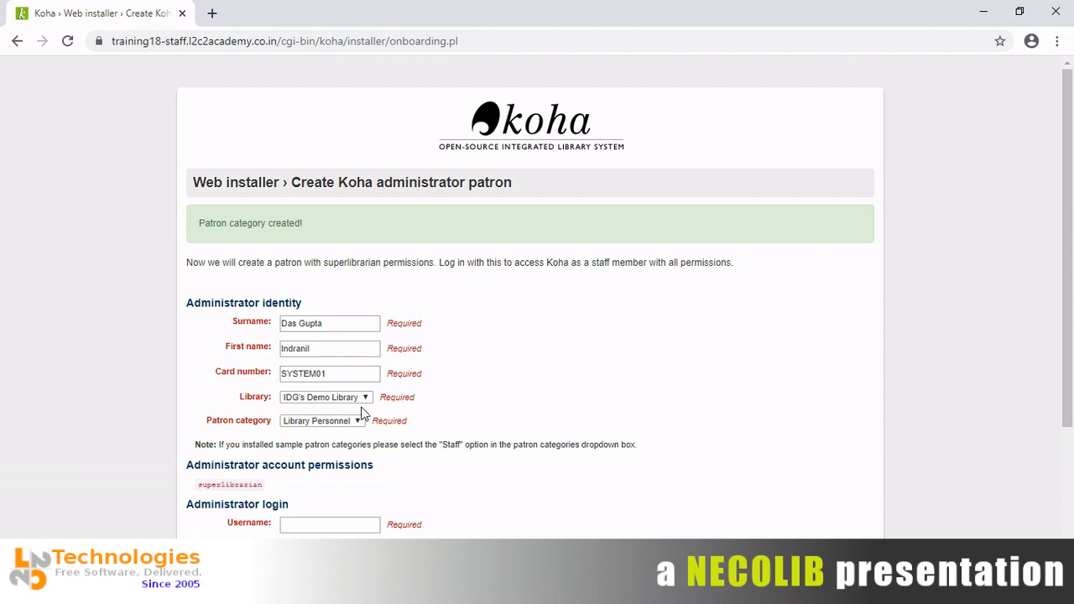
Step: Keep IDG's Demo Library as library and Library Personnel as patron category
click(359, 399)
click(355, 407)
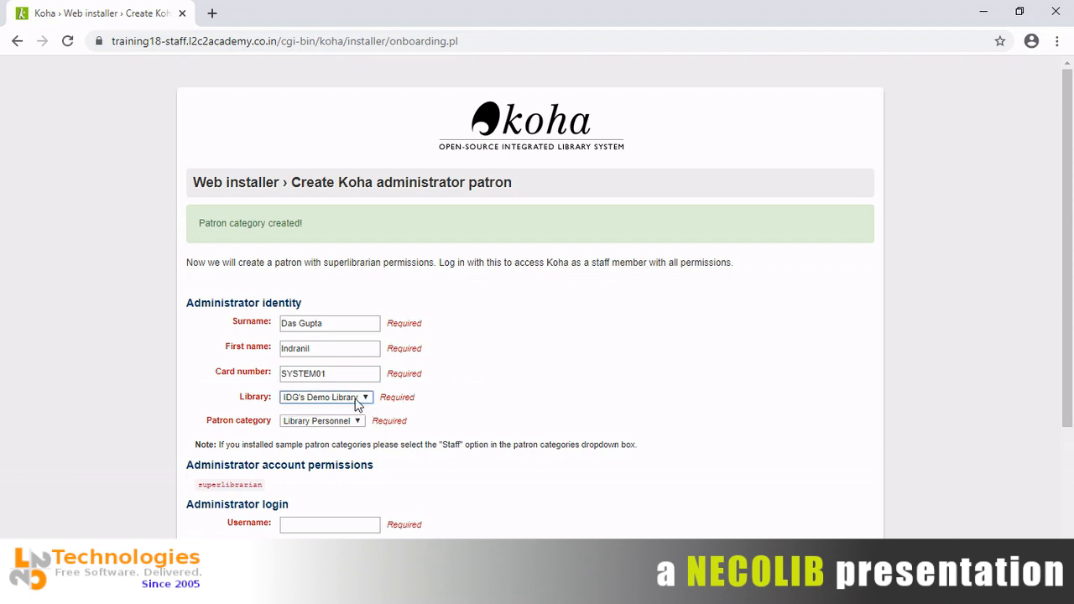
click(333, 424)
click(334, 433)
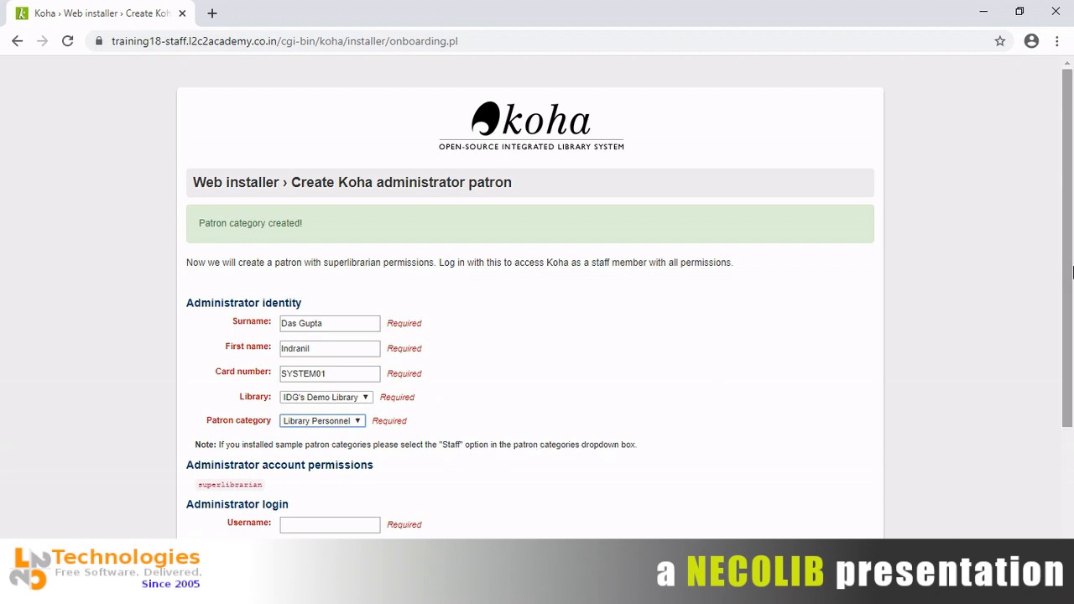
drag(1068, 274, 1070, 363)
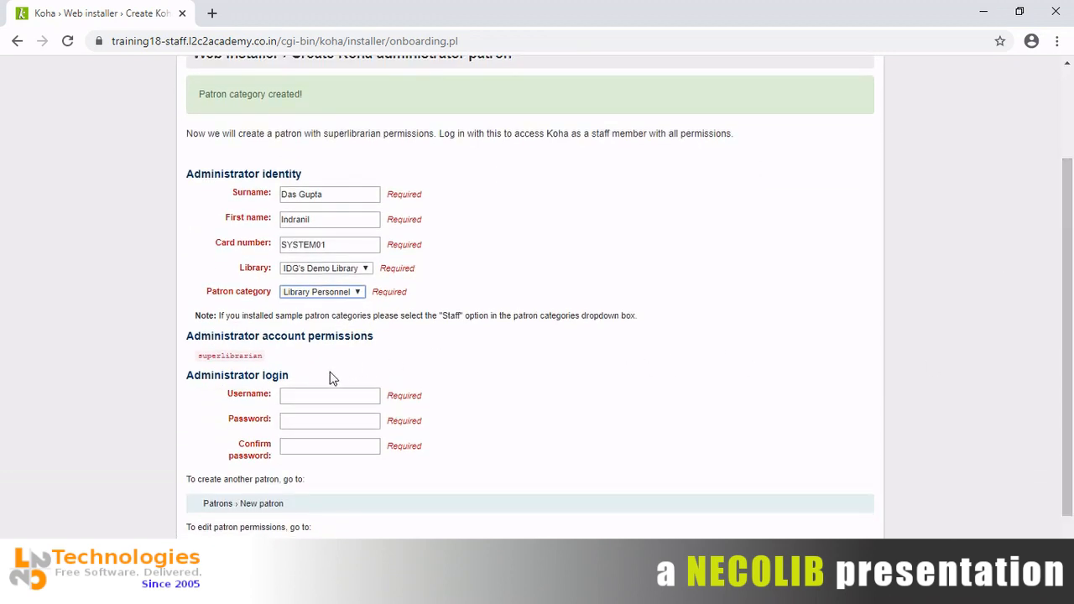
Step: Settle on 'admin' as the administrator's username after trying other names
click(325, 394)
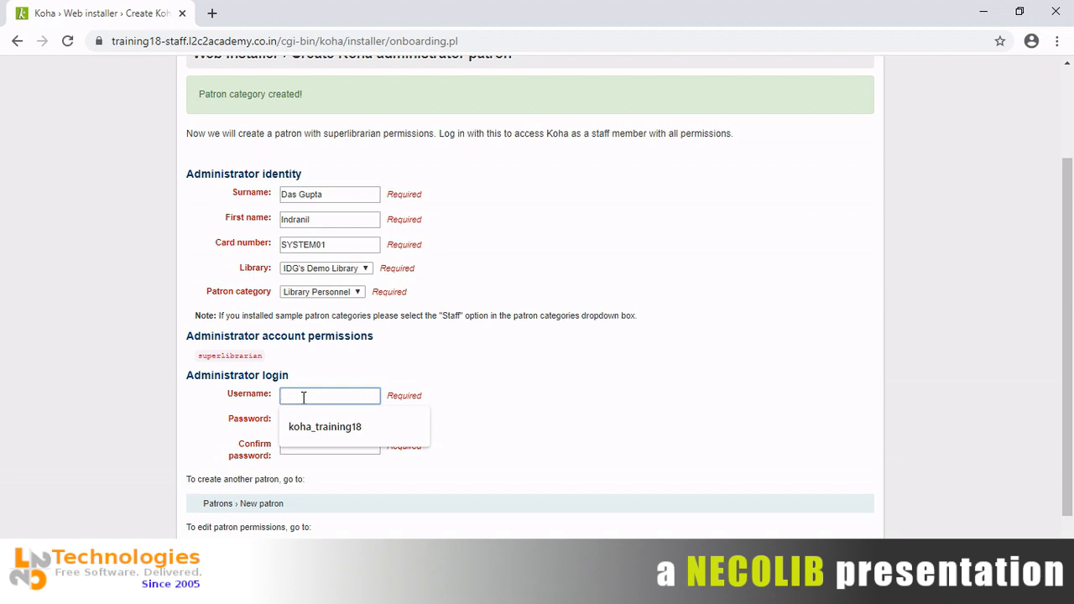
text(admin)
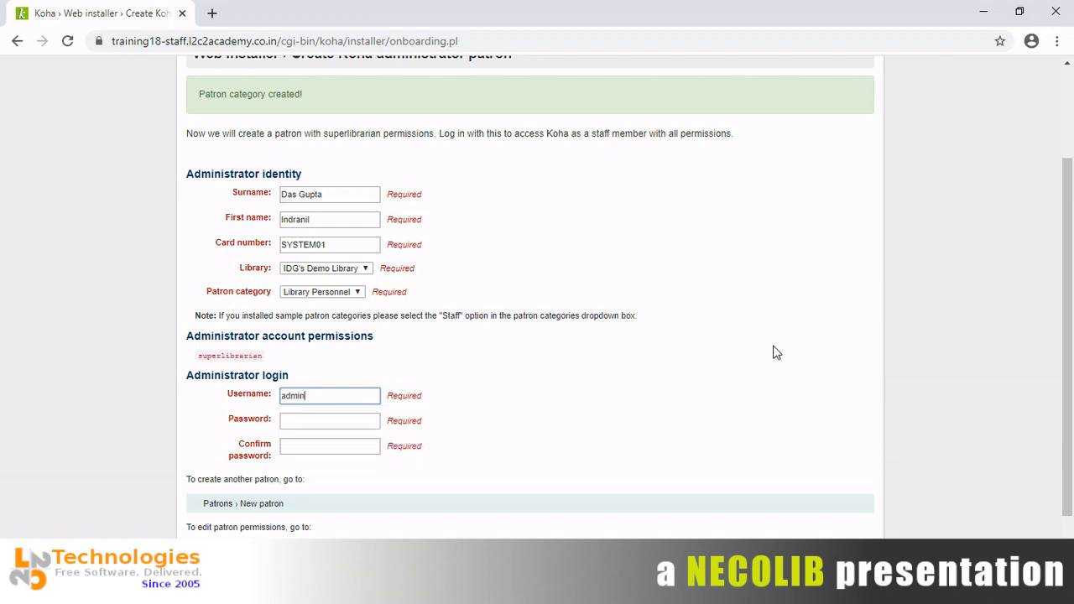
key(BackSpace)
key(BackSpace)
key(BackSpace)
key(BackSpace)
key(BackSpace)
text(librarian)
key(BackSpace)
key(BackSpace)
key(BackSpace)
key(BackSpace)
key(BackSpace)
key(BackSpace)
key(BackSpace)
key(BackSpace)
text(indranill.dasgupta)
key(BackSpace)
key(BackSpace)
key(BackSpace)
key(BackSpace)
key(BackSpace)
key(BackSpace)
key(BackSpace)
key(BackSpace)
key(BackSpace)
key(BackSpace)
key(BackSpace)
key(BackSpace)
key(BackSpace)
key(BackSpace)
key(BackSpace)
key(BackSpace)
text(indranil)
key(BackSpace)
key(BackSpace)
key(BackSpace)
key(BackSpace)
key(BackSpace)
key(BackSpace)
key(BackSpace)
key(BackSpace)
text(lirb)
key(BackSpace)
text(admin)
key(Left)
key(Left)
key(Tab)
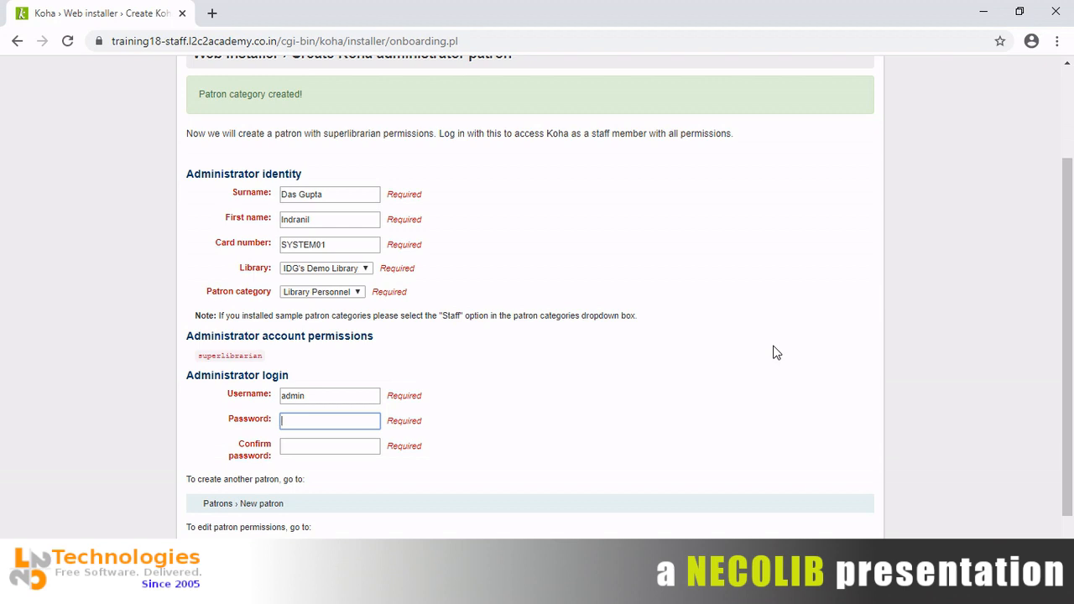
Step: Enter the administrator password in both the Password and Confirm password fields
text(a)
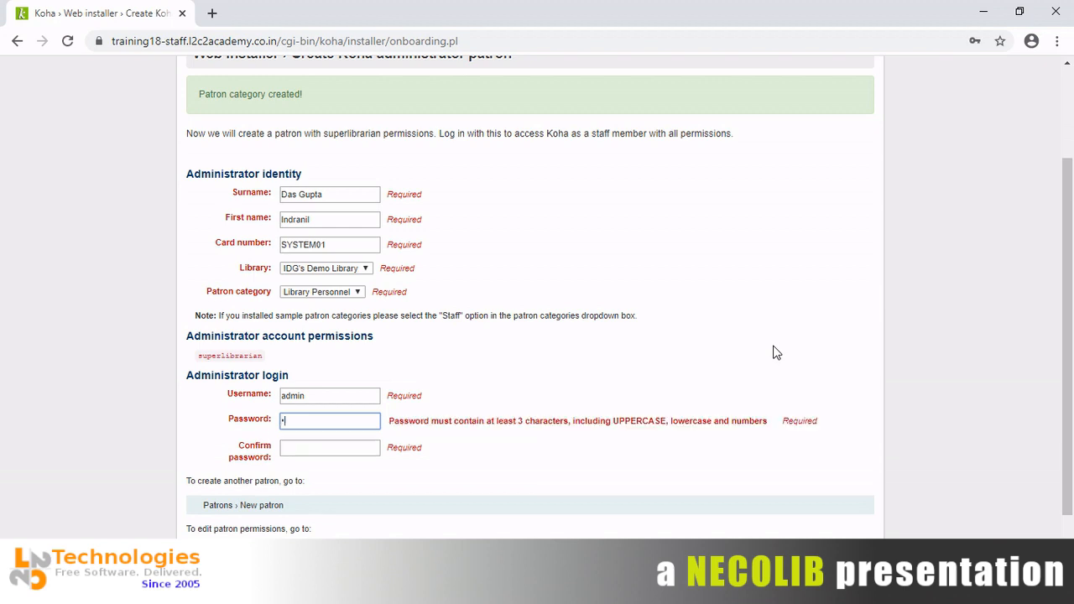
text(dm)
text(•••)
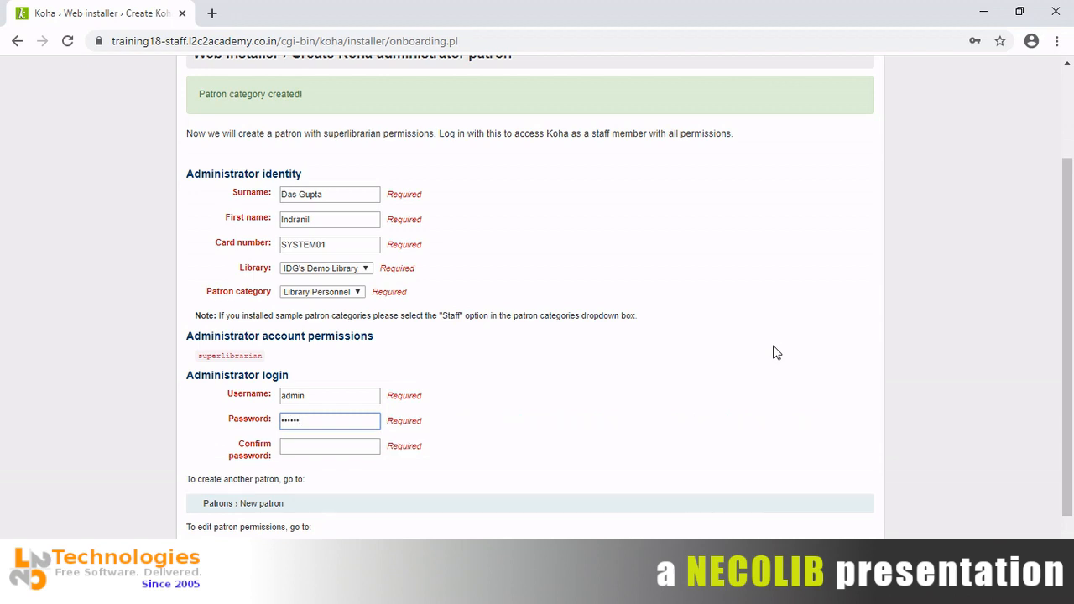
key(Tab)
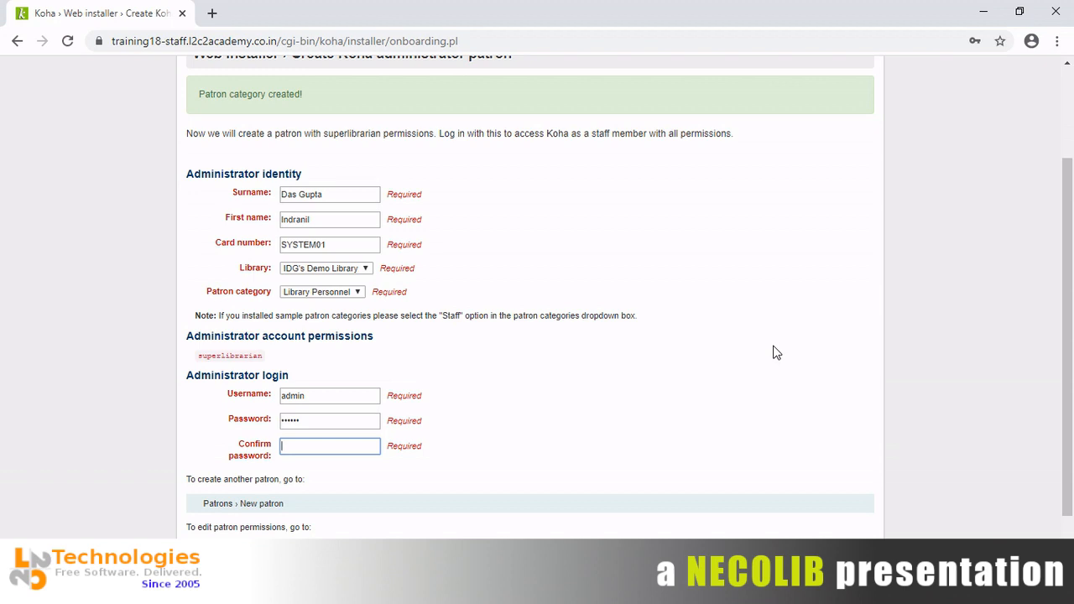
text(••••)
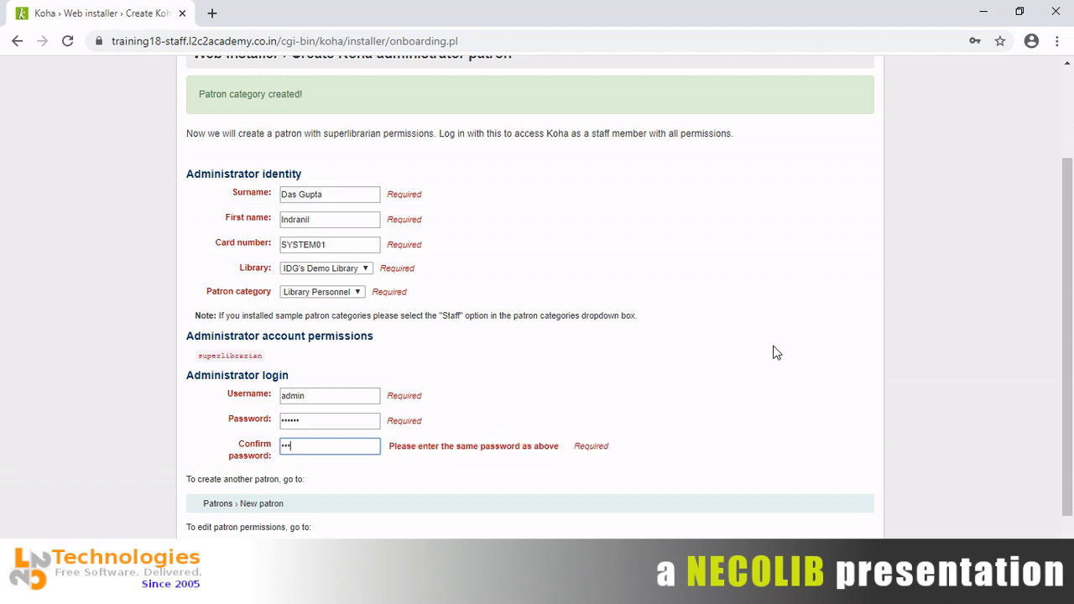
text(••)
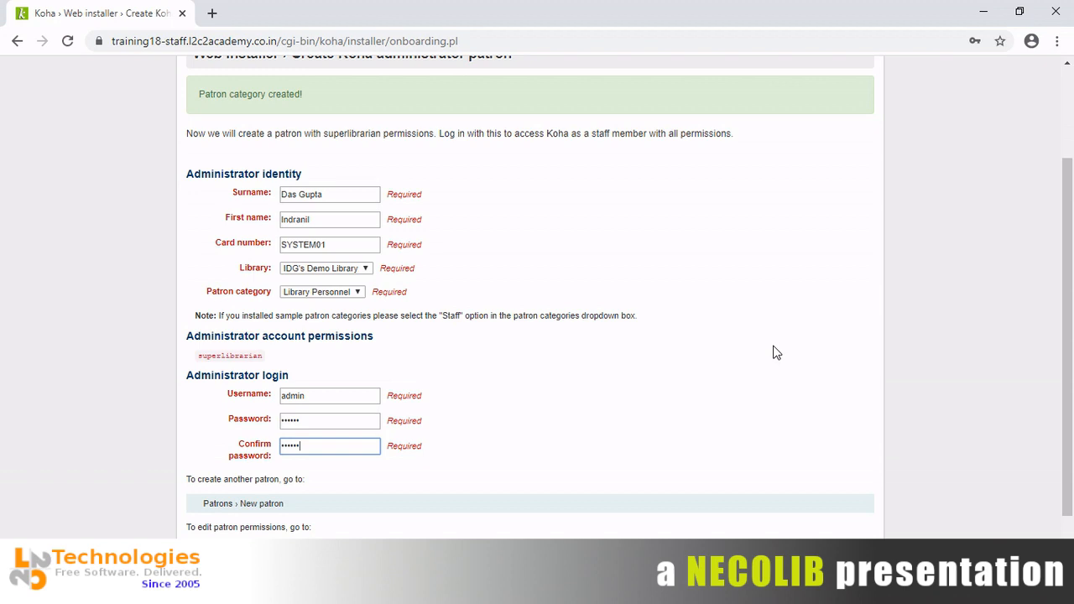
scroll(1067, 361, down, 1)
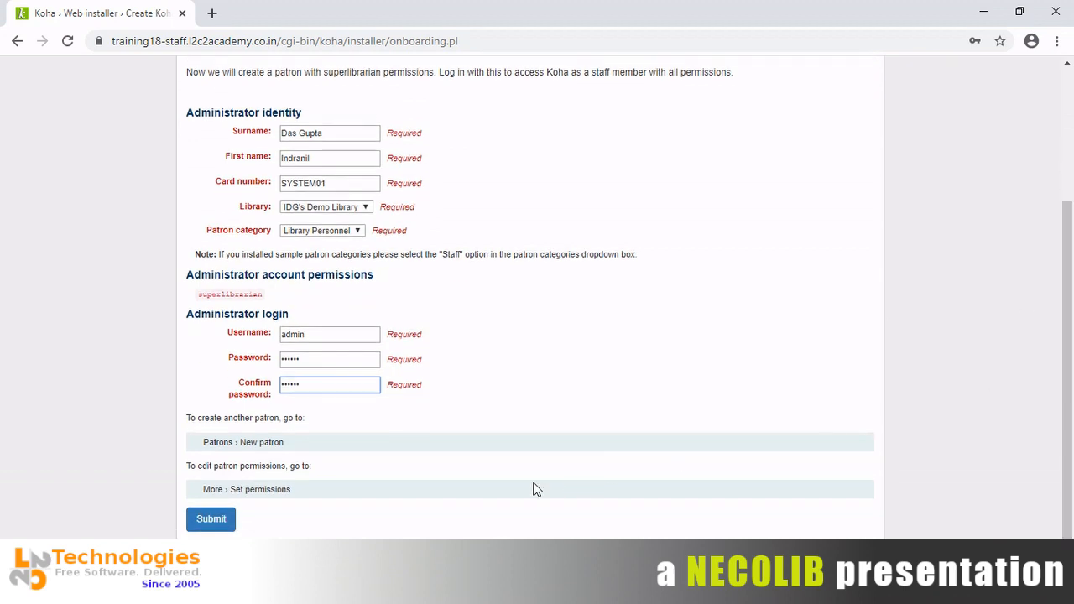
Step: Create the administrator account, save its password in Chrome, and submit the default circulation rule
click(214, 521)
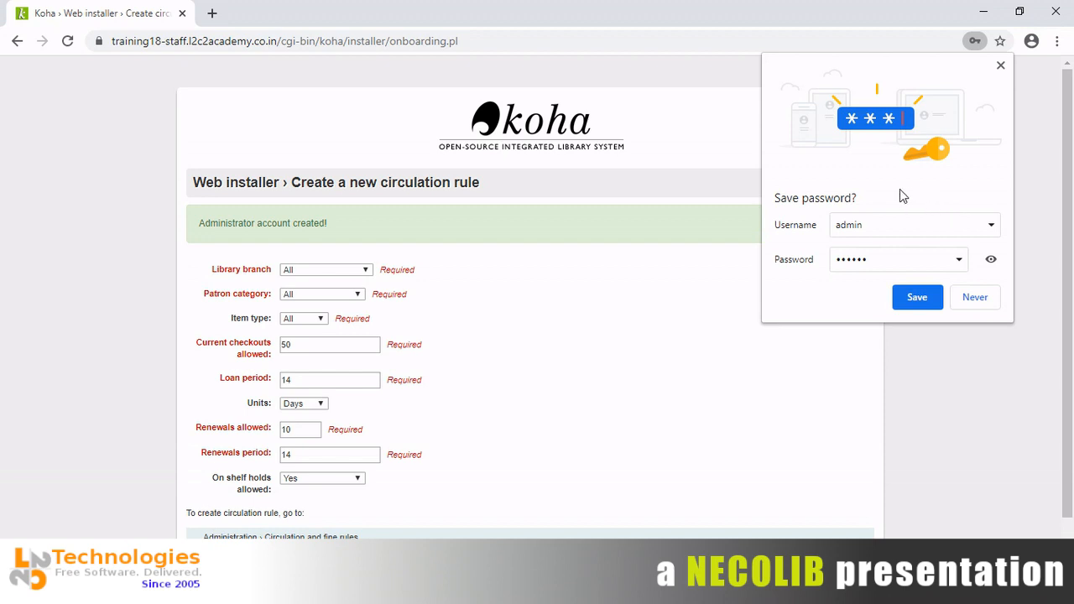
click(913, 301)
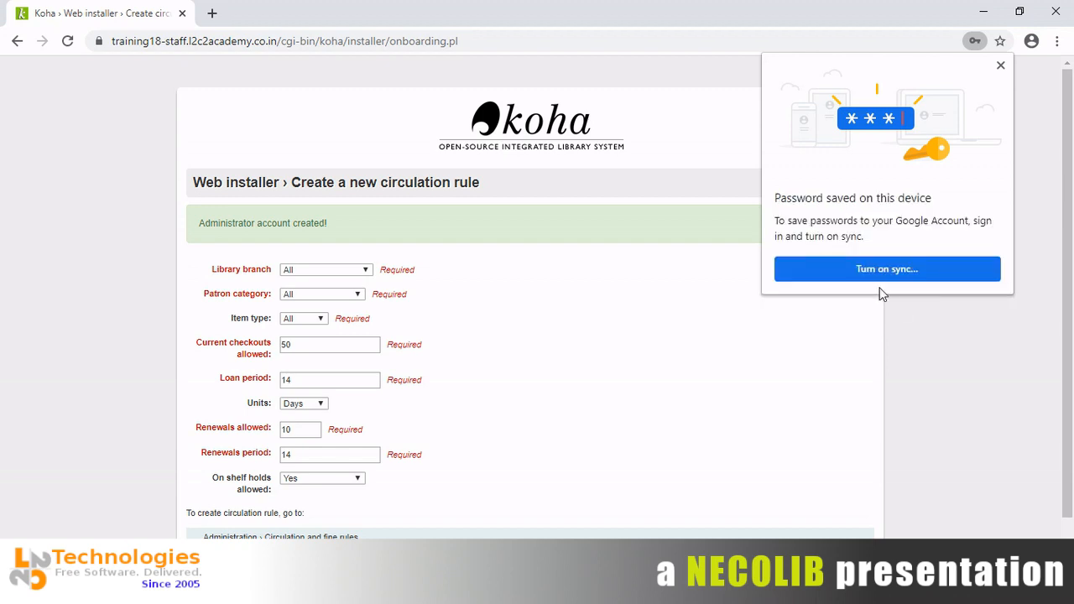
click(1001, 67)
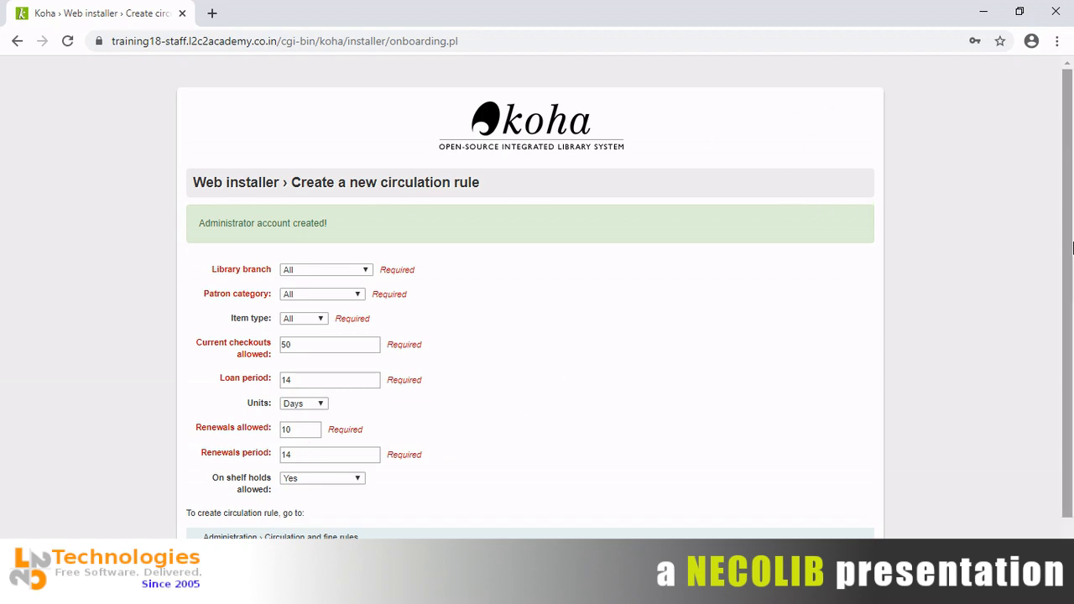
scroll(1070, 225, down, 1)
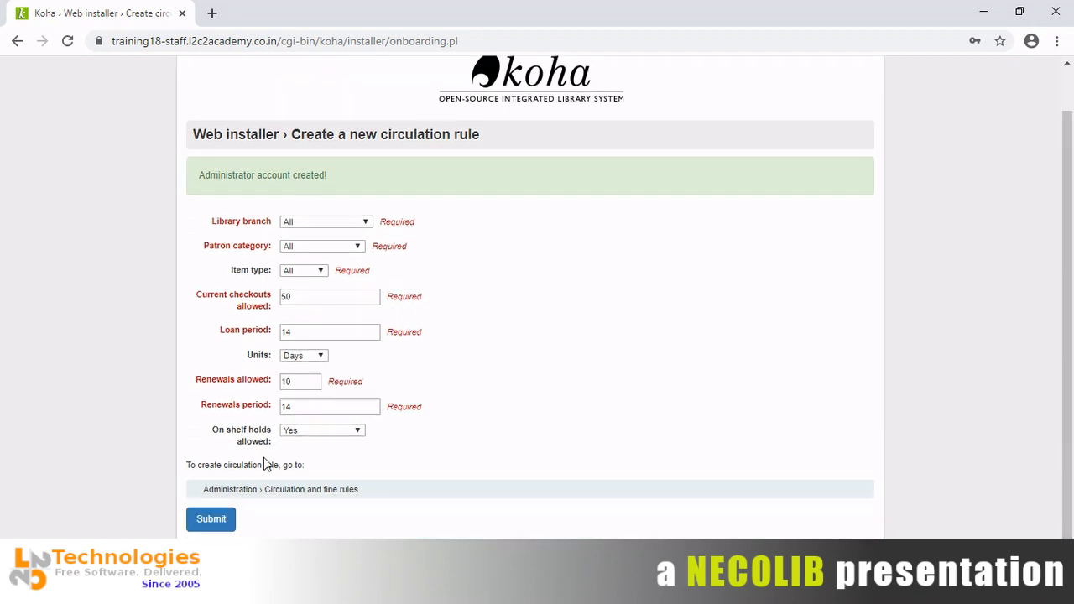
click(200, 526)
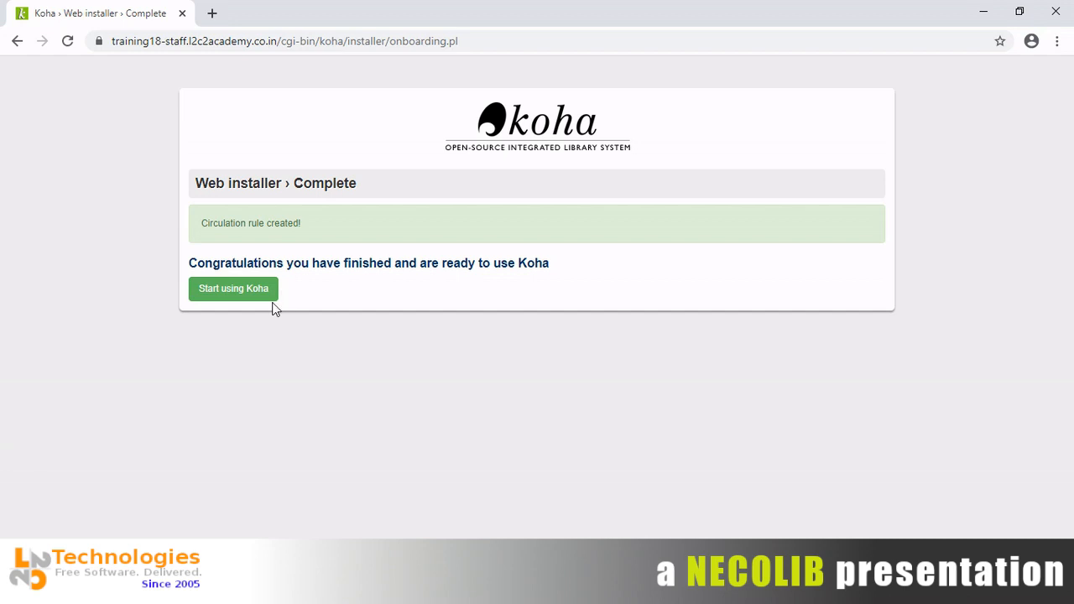
Step: Choose Start using Koha on the installer's Complete page
click(241, 298)
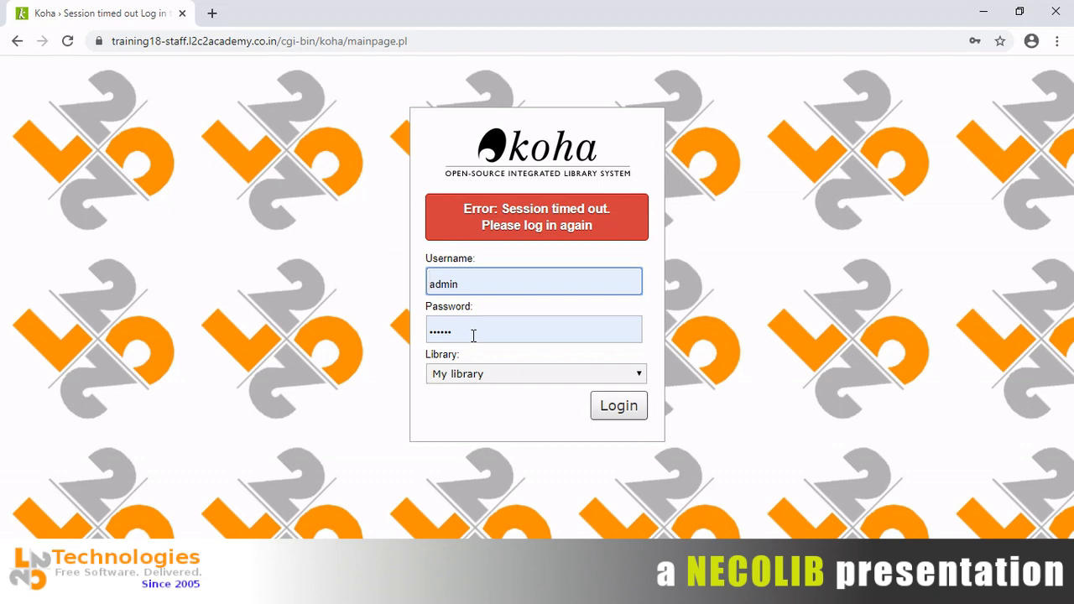
Step: Log in to the staff client as admin, then switch to the credentials PDF
click(620, 408)
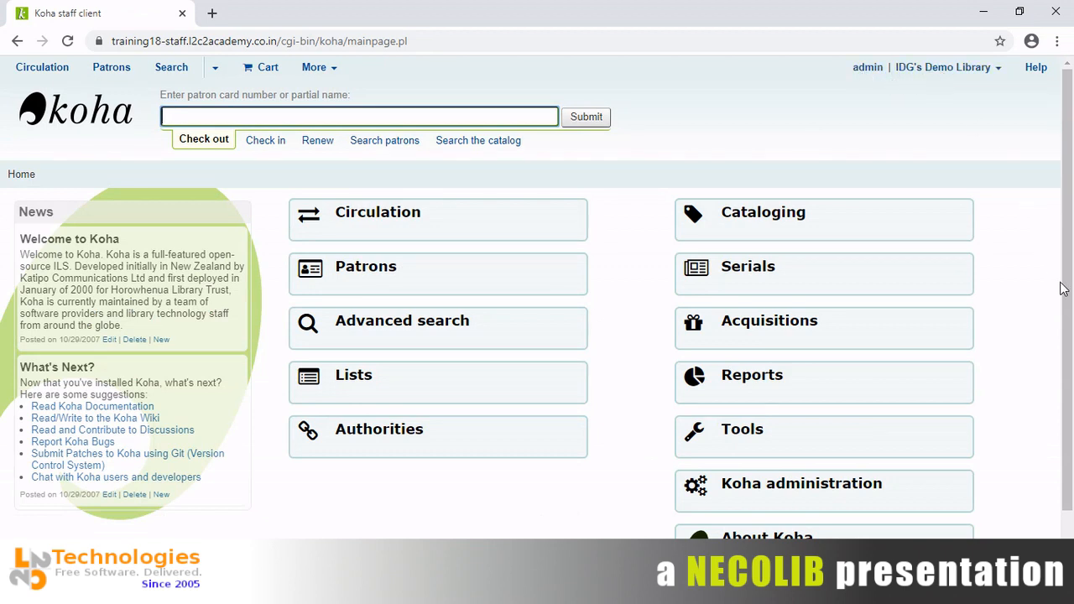
double_click(1072, 327)
drag(1072, 327, 1068, 178)
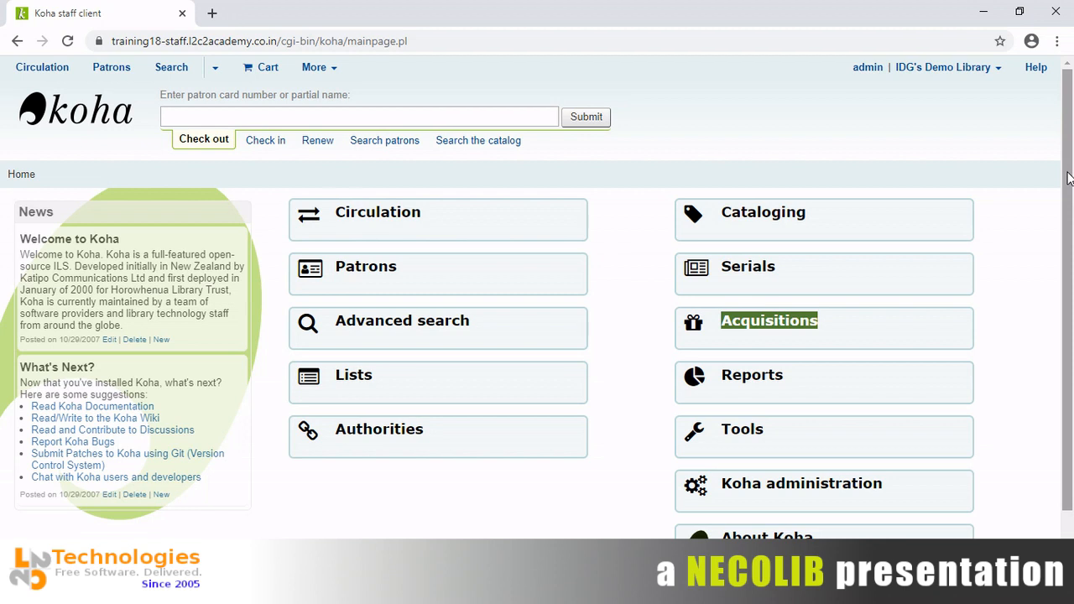
key(alt+Tab)
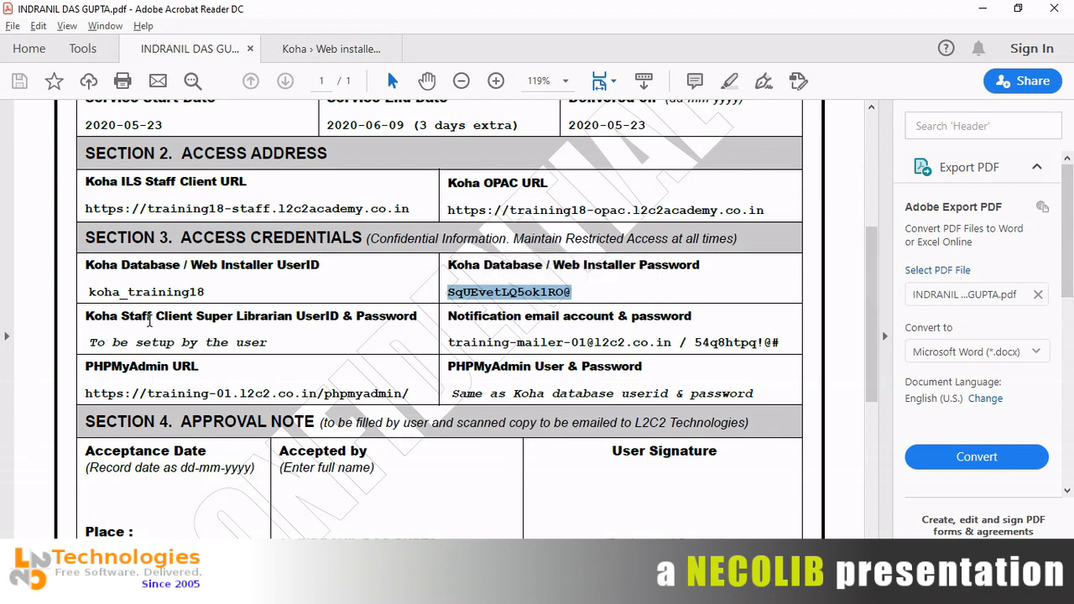
Step: Open the phpMyAdmin link in the credentials PDF and allow the connection
click(200, 325)
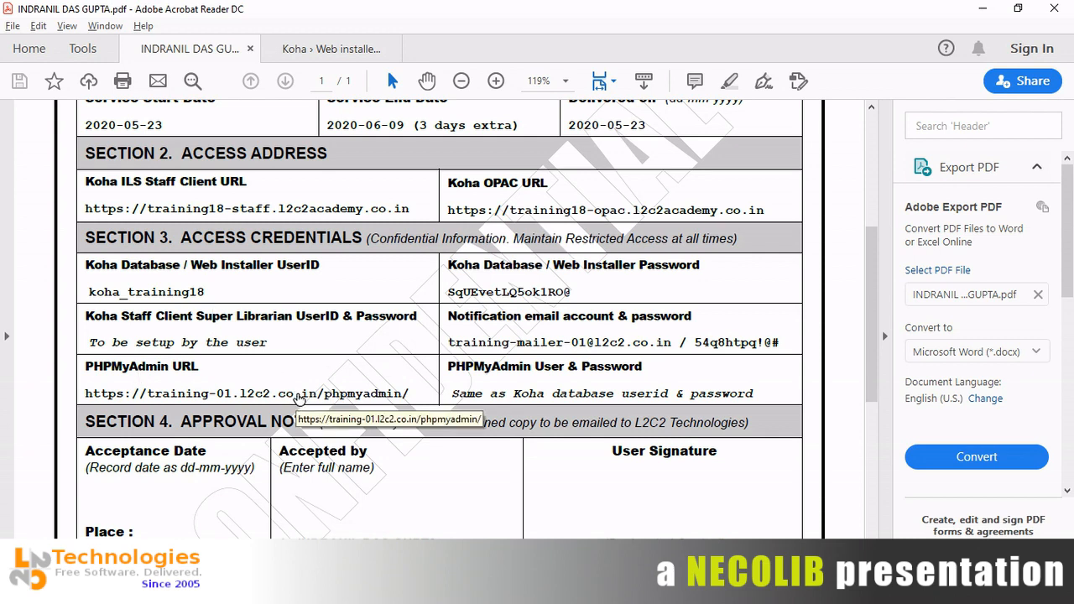
key(alt+Tab)
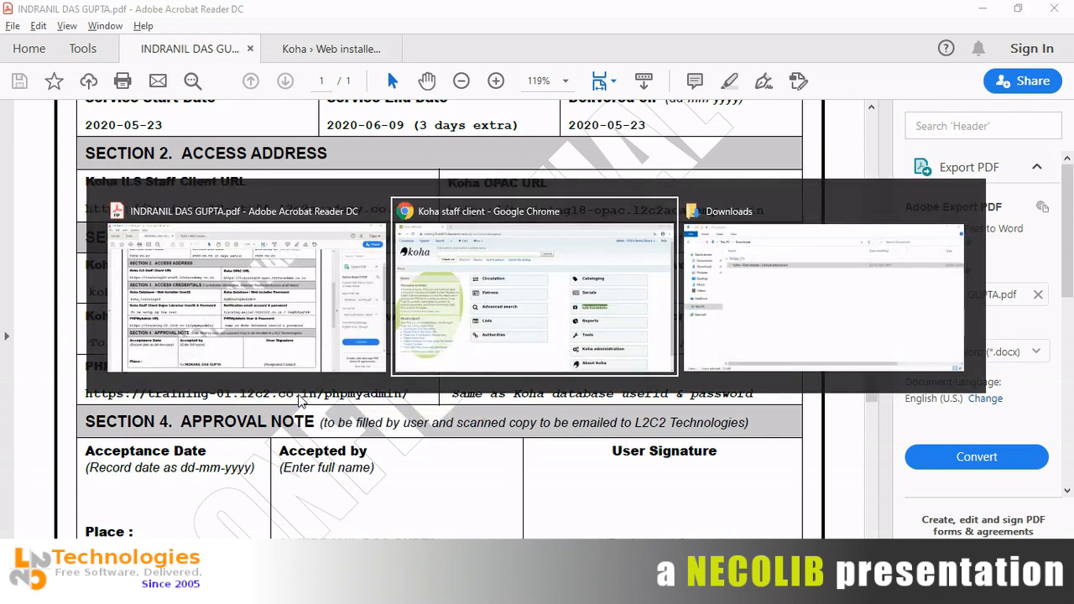
key(alt+shift+Tab)
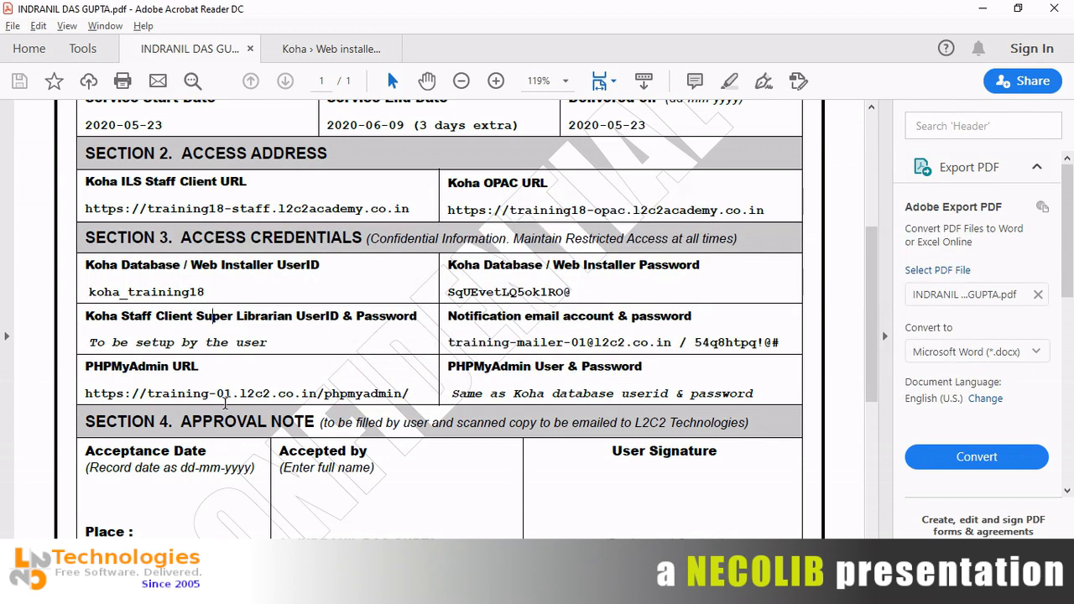
click(245, 394)
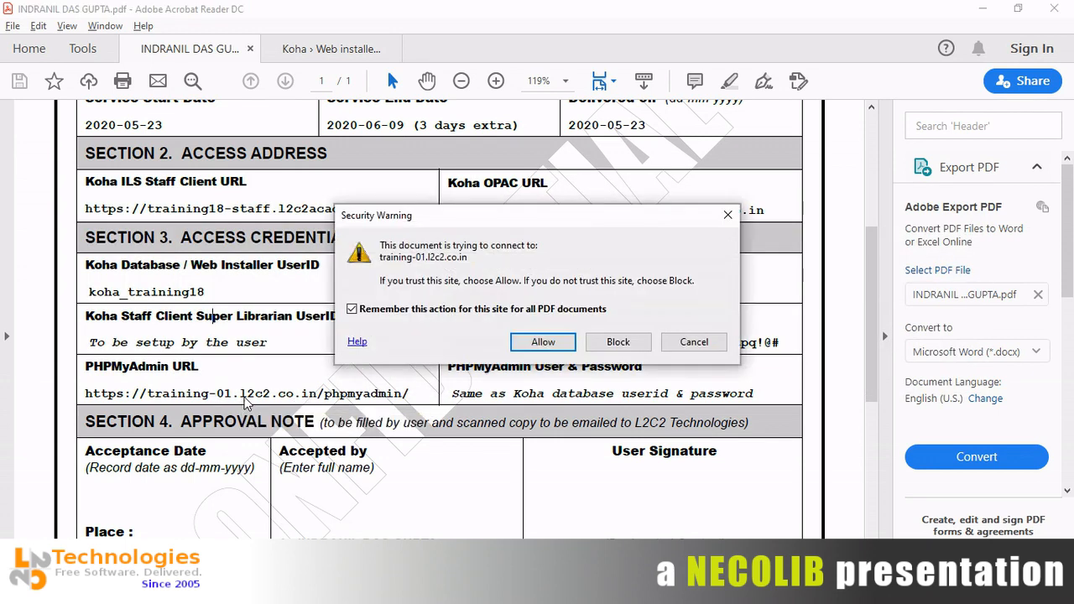
click(538, 349)
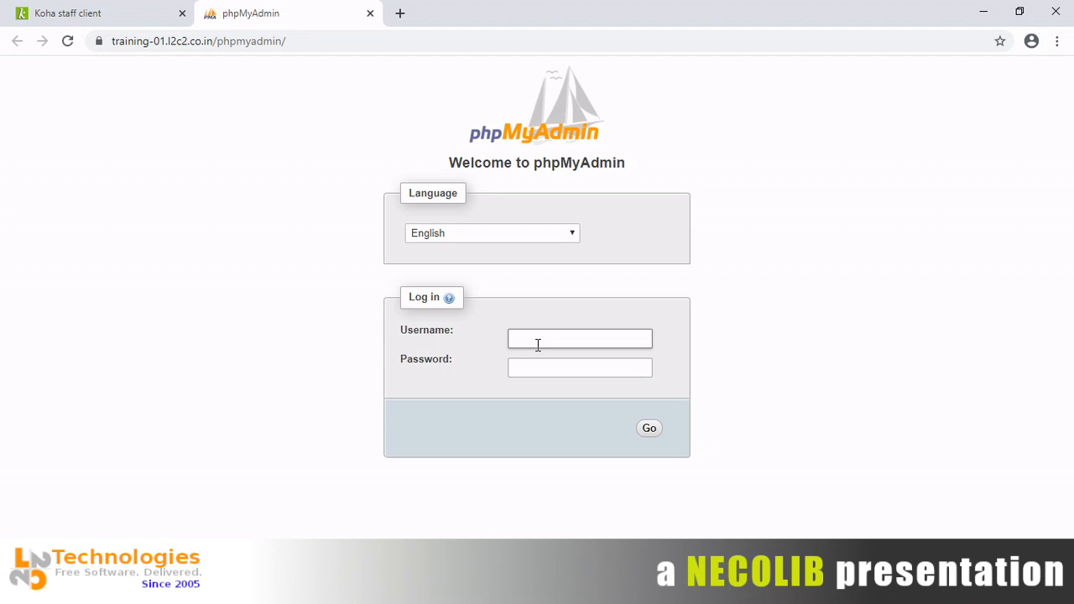
Step: Paste the database user ID from the credentials PDF into phpMyAdmin's Username field
key(alt+Tab)
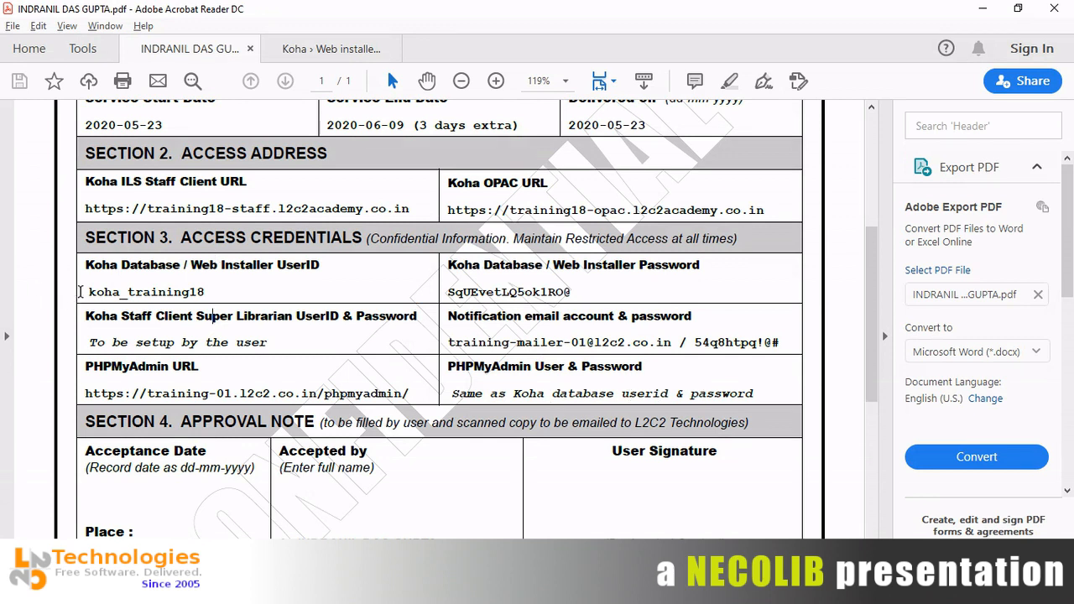
drag(90, 296, 205, 296)
key(ctrl+c)
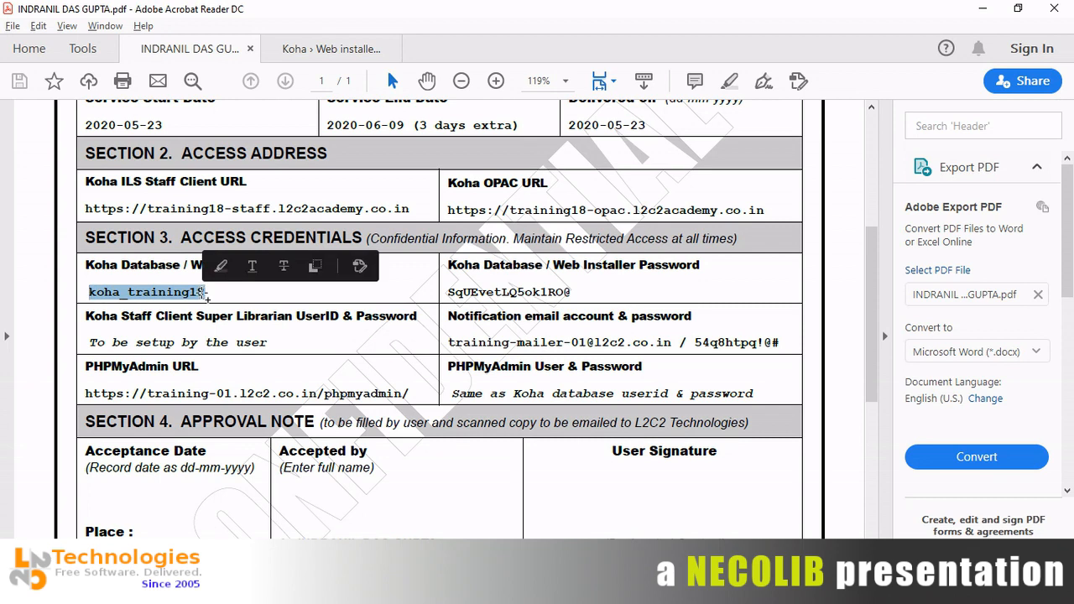
key(alt+Tab)
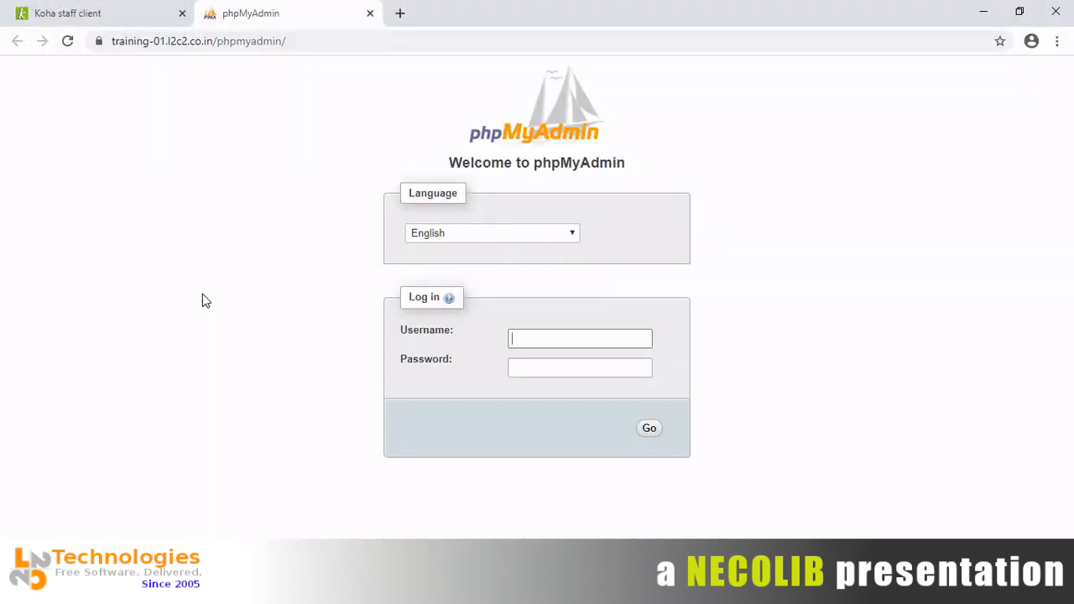
key(ctrl+v)
Step: Select the Koha database password in the PDF and return to the phpMyAdmin login
key(Tab)
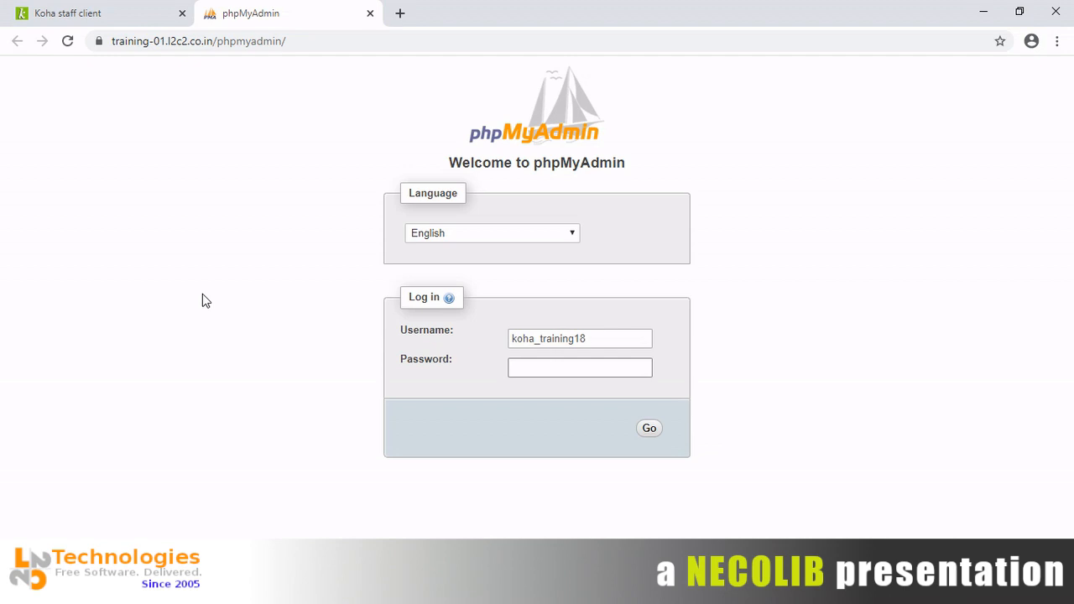
key(alt+Tab)
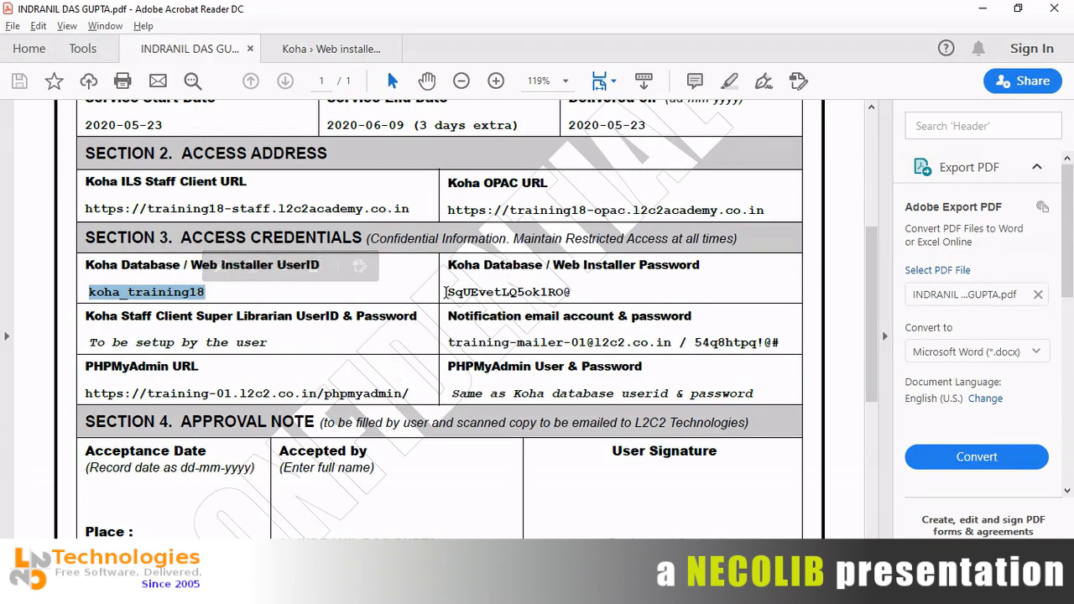
drag(445, 291, 556, 306)
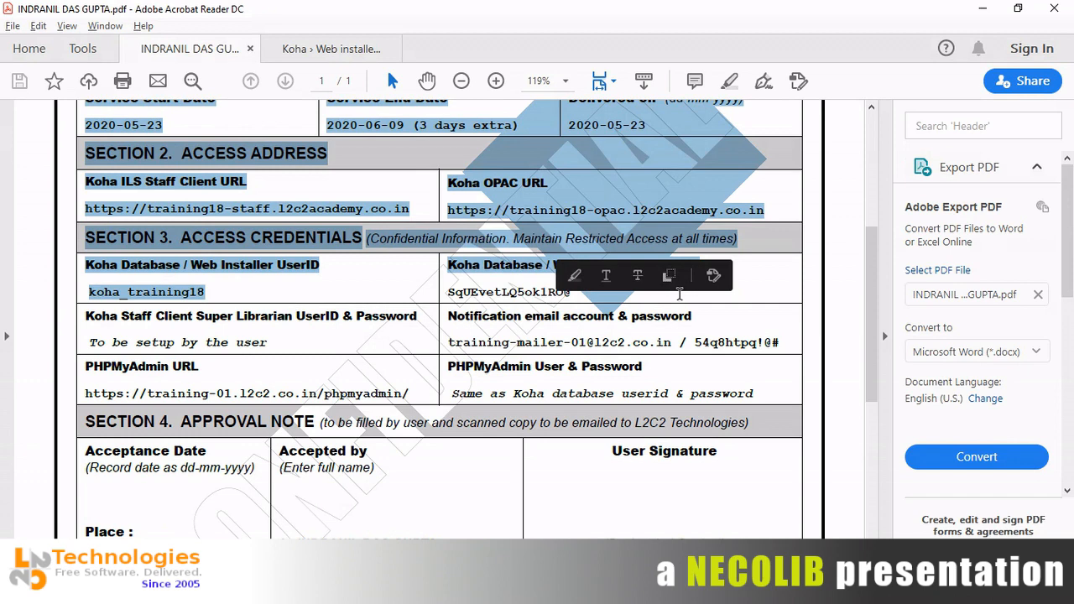
click(679, 293)
double_click(527, 293)
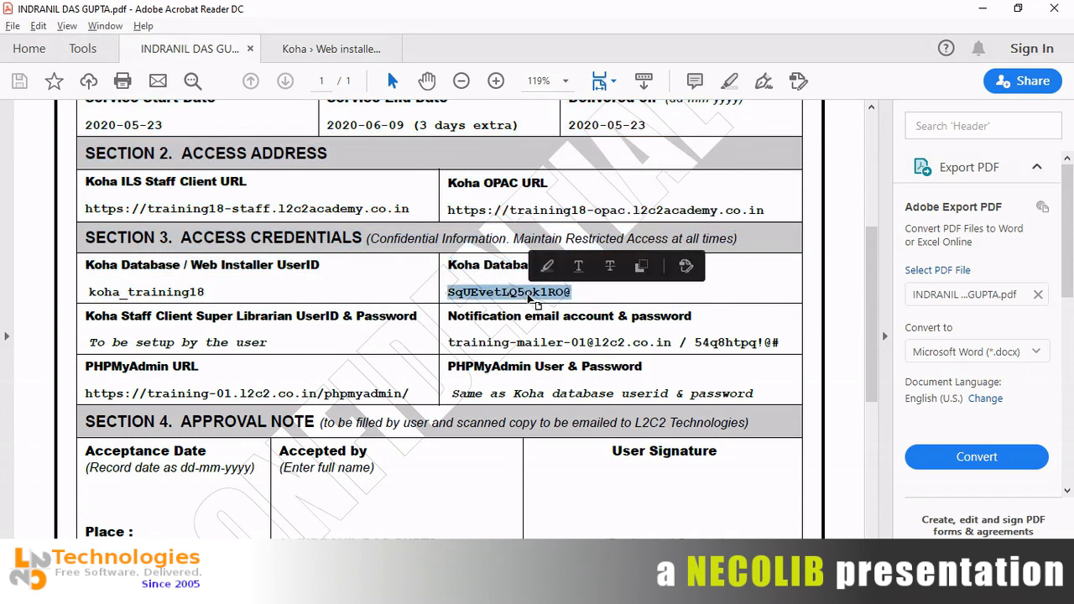
key(alt+Tab)
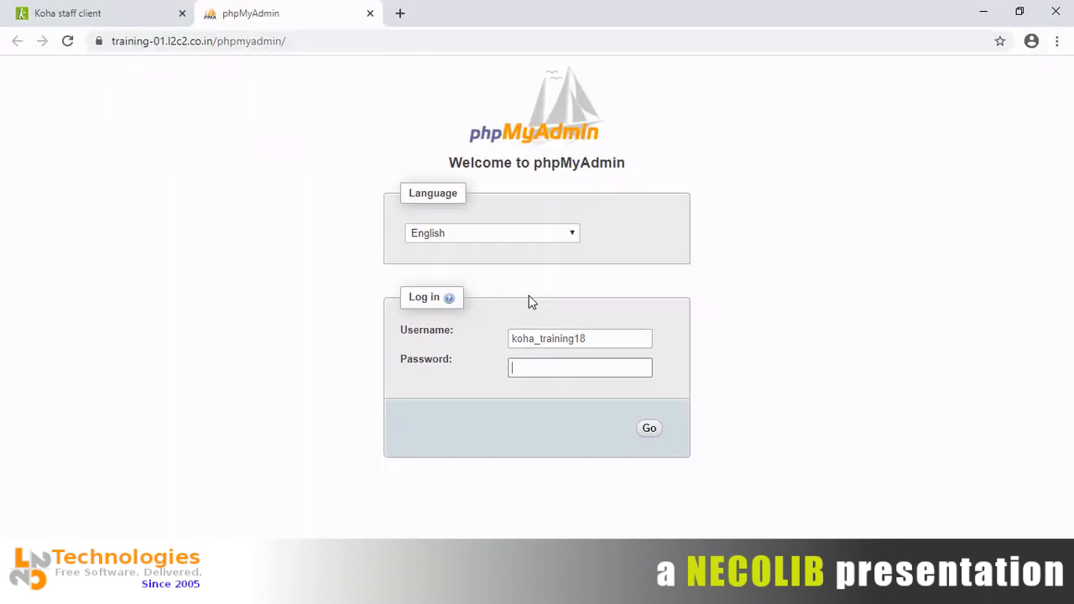
Step: Paste the database password and log in to phpMyAdmin, dismissing the server error
key(ctrl+v)
click(655, 429)
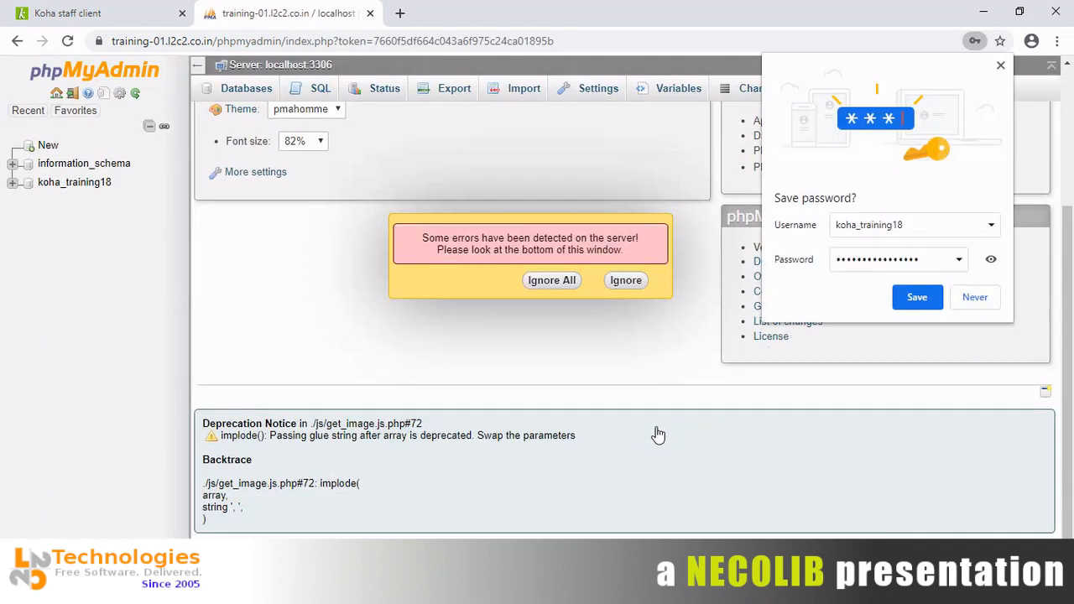
click(552, 281)
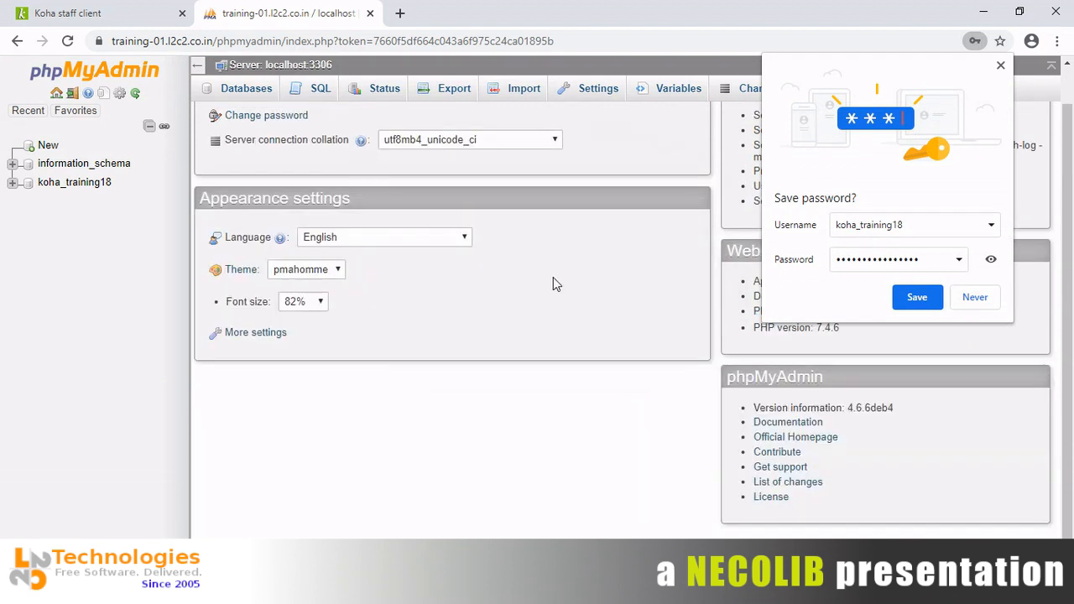
Step: Save the database login in Chrome and open the koha_training18 database
click(915, 301)
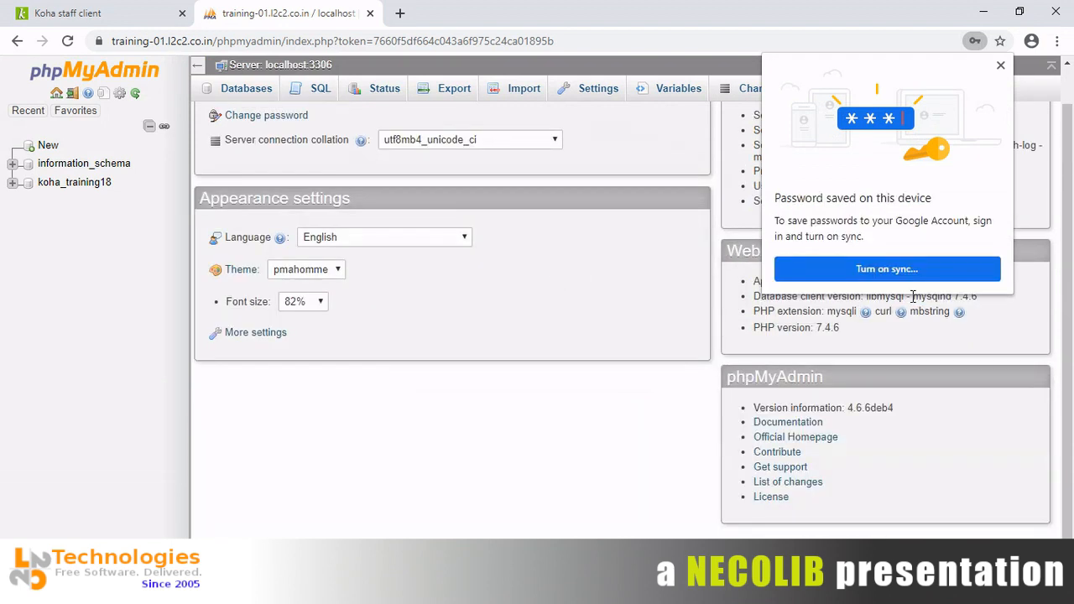
click(999, 65)
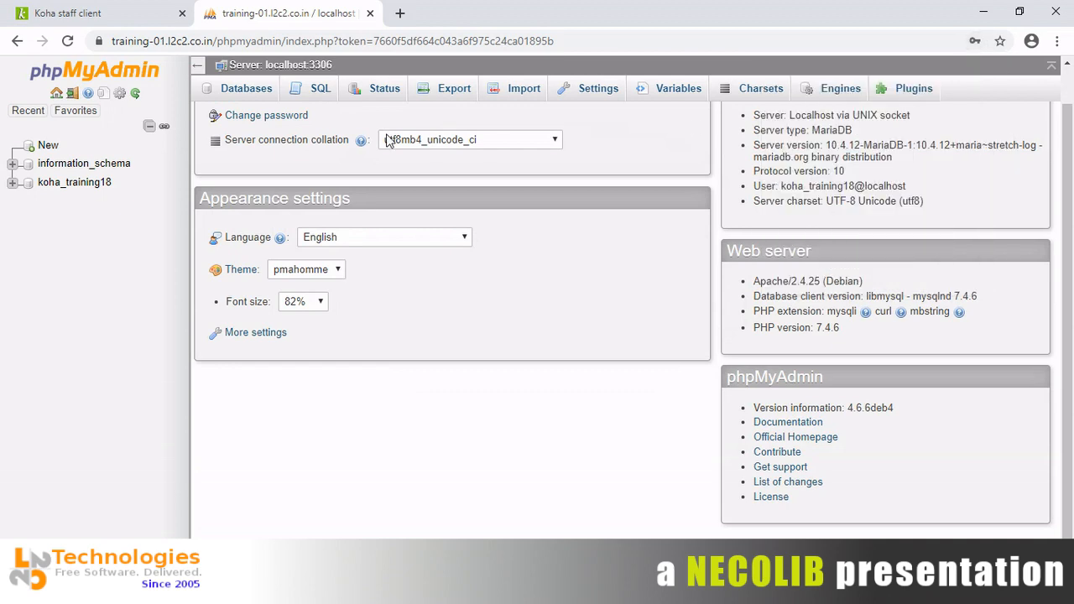
click(70, 188)
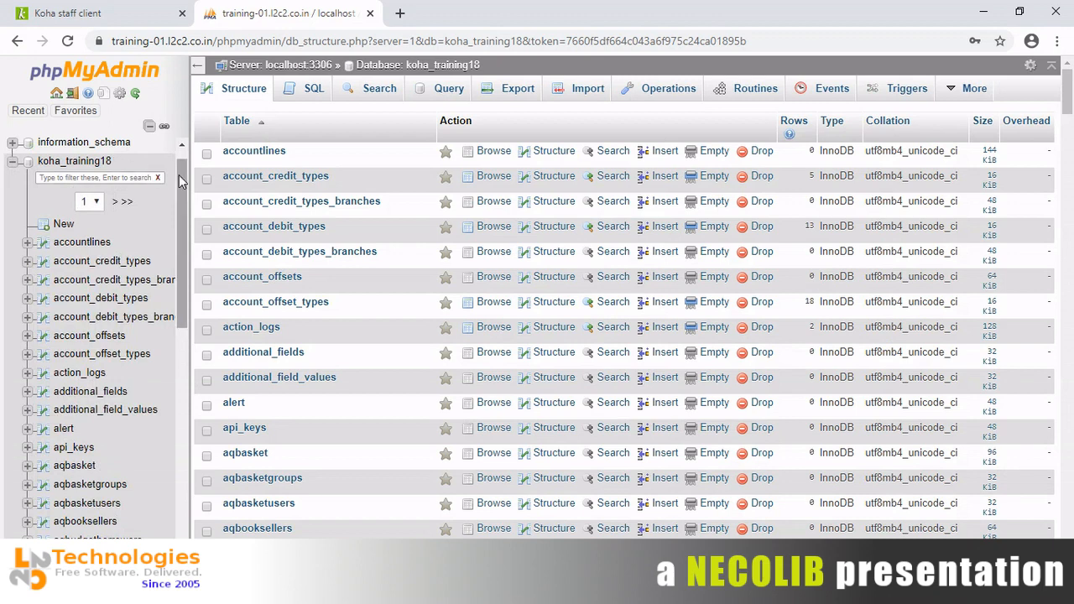
Step: Filter the koha_training18 table list by typing 'borro' to show the borrowers table
drag(180, 179, 180, 436)
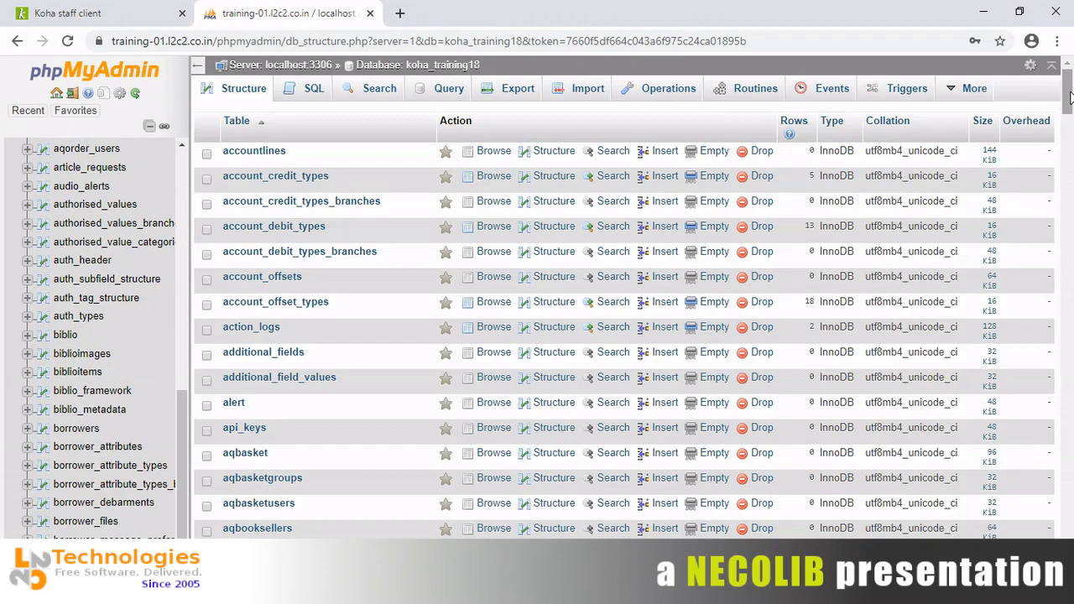
drag(1067, 97, 1067, 526)
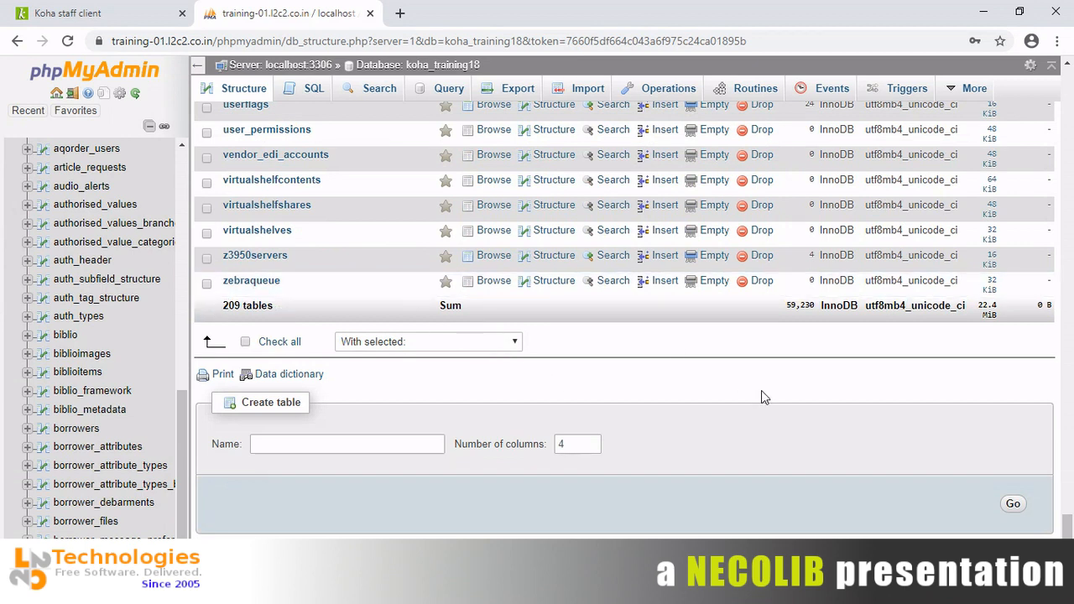
drag(1068, 520, 1069, 80)
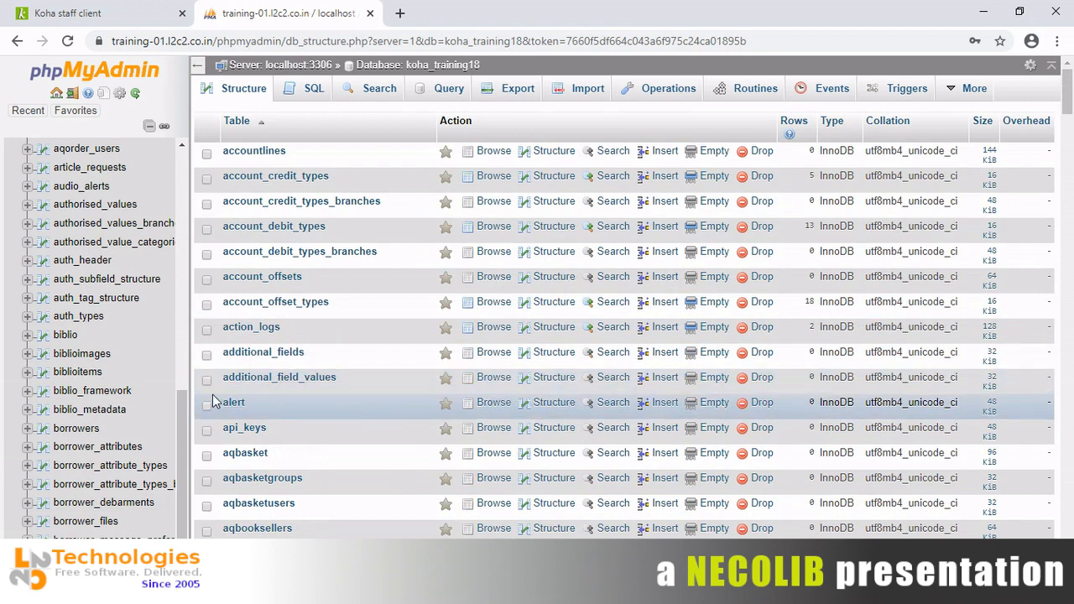
drag(185, 391, 188, 139)
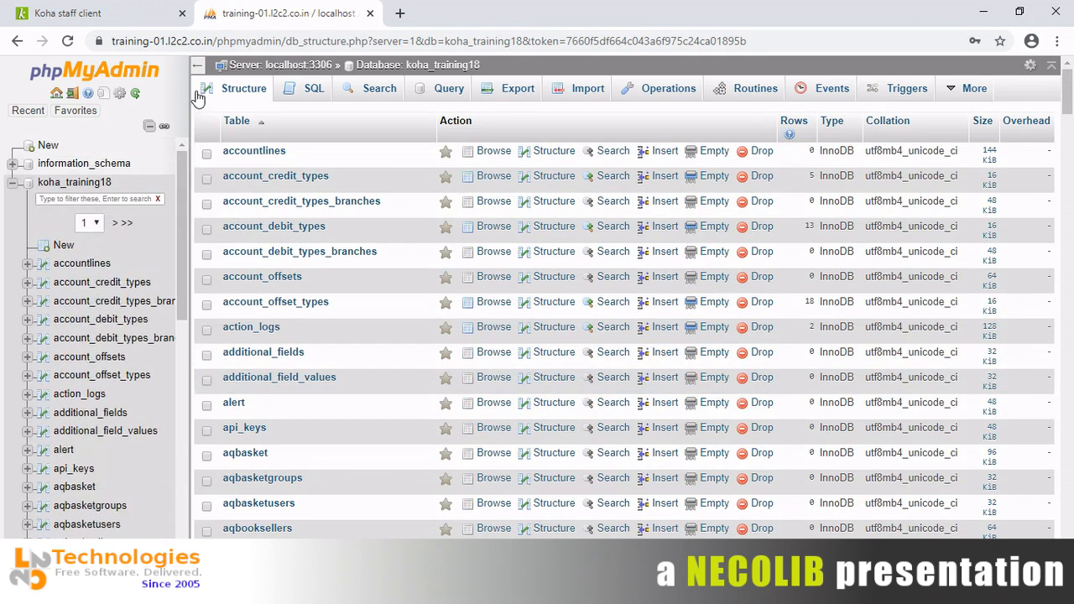
click(131, 169)
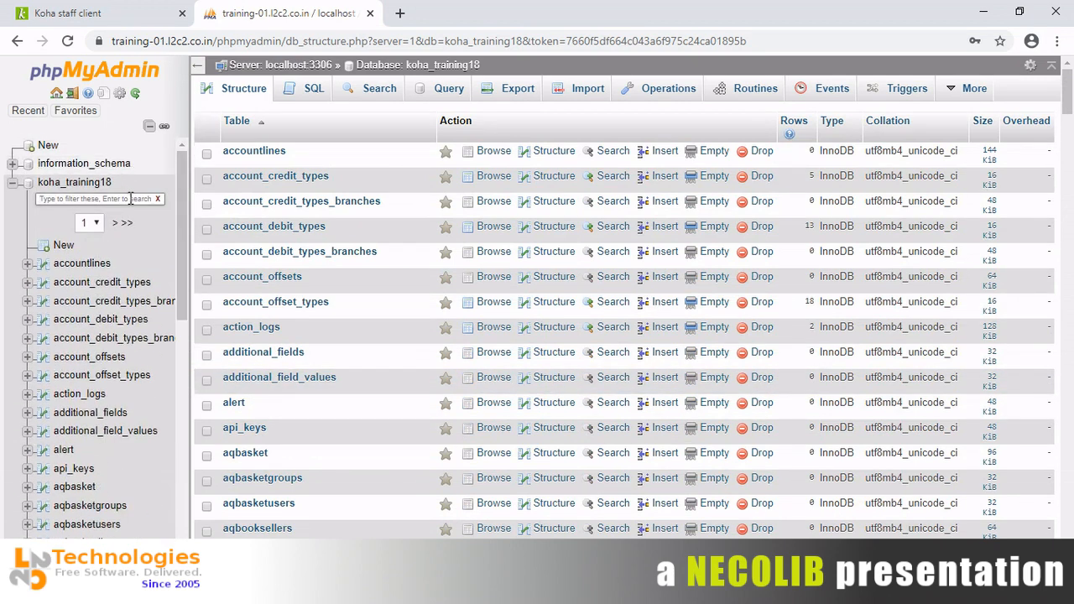
text(borro)
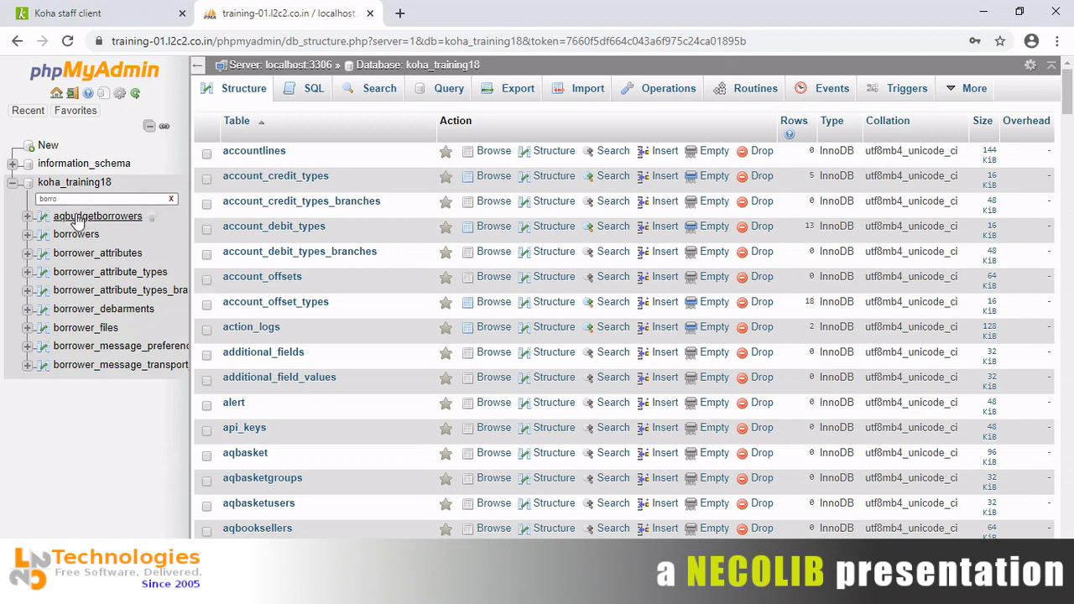
Step: Browse borrowers, find the 'admin' patron row, then clear the filter and return to koha_training18
click(71, 235)
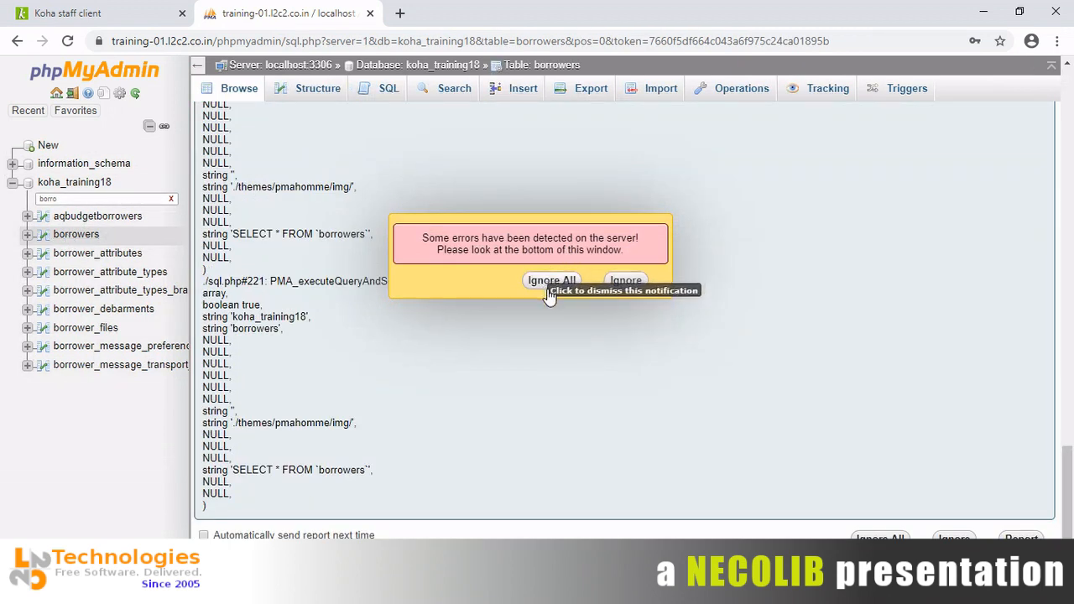
click(549, 282)
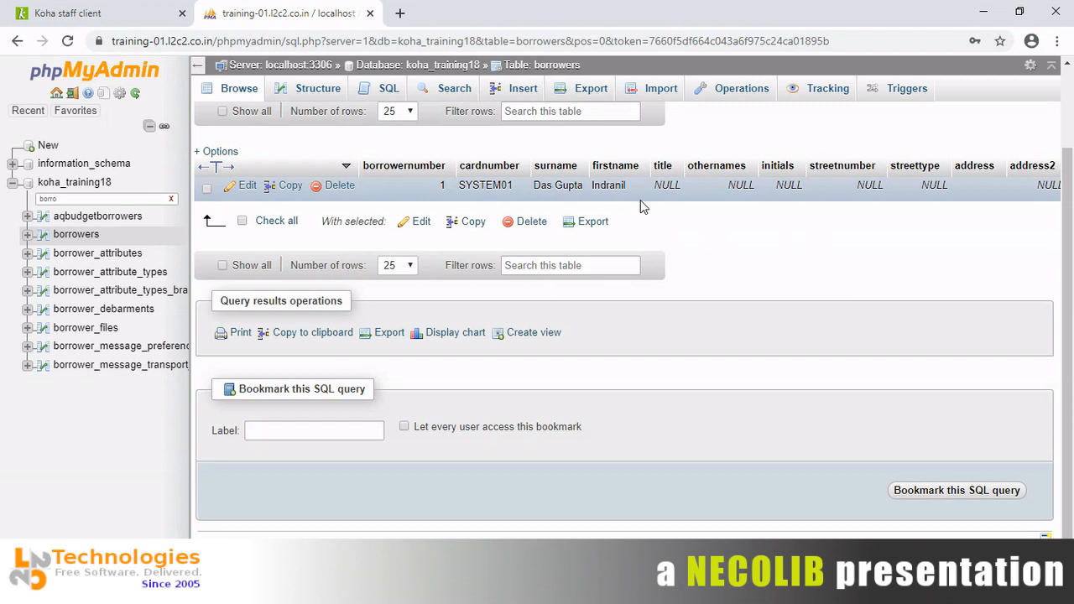
key(ctrl+f)
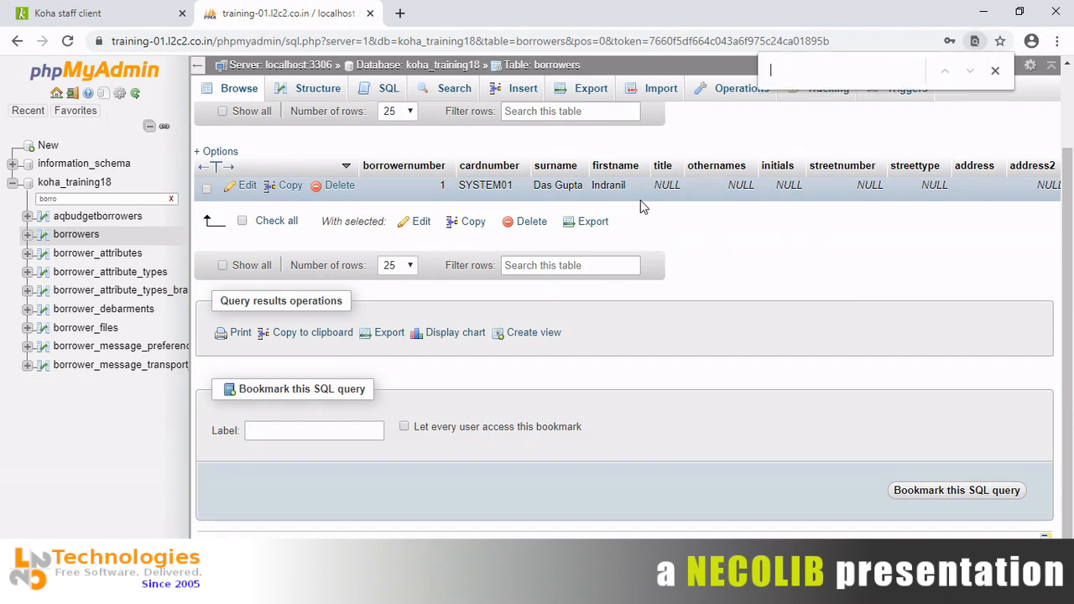
text(admin)
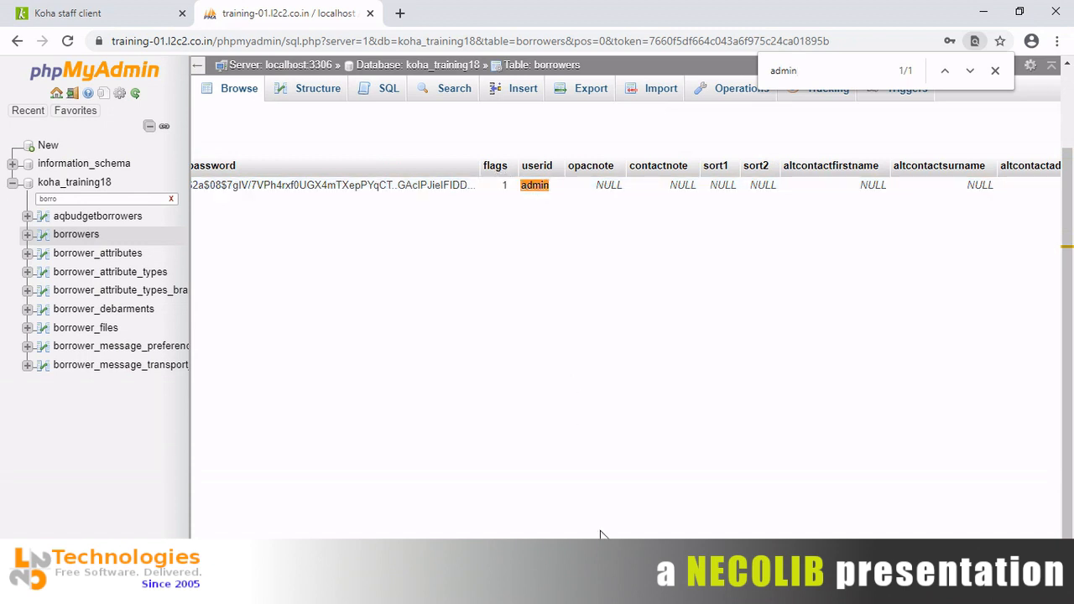
scroll(625, 336, left, 2)
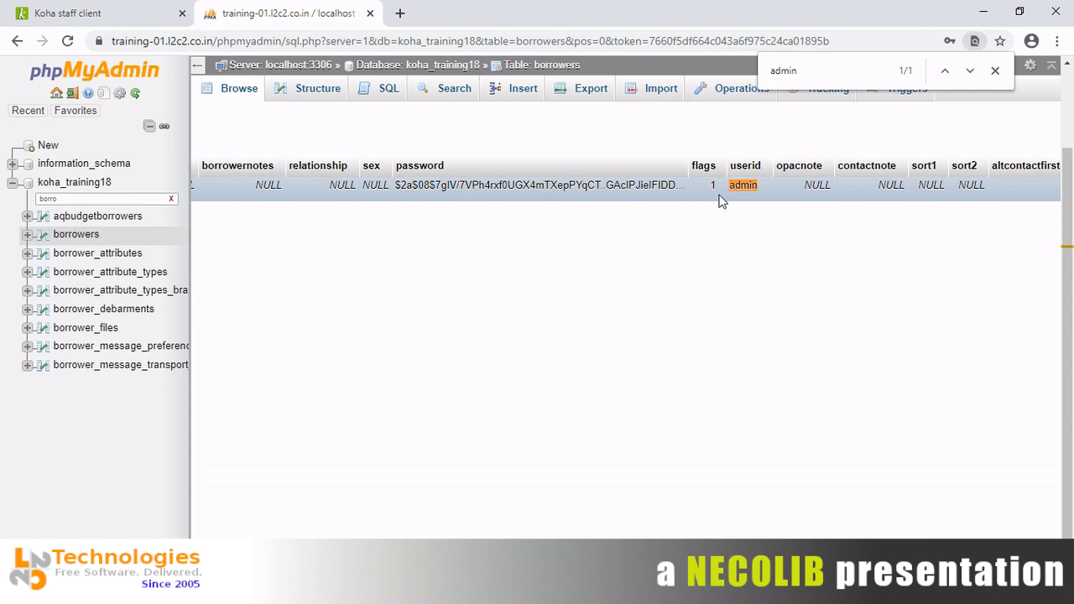
scroll(625, 336, left, 15)
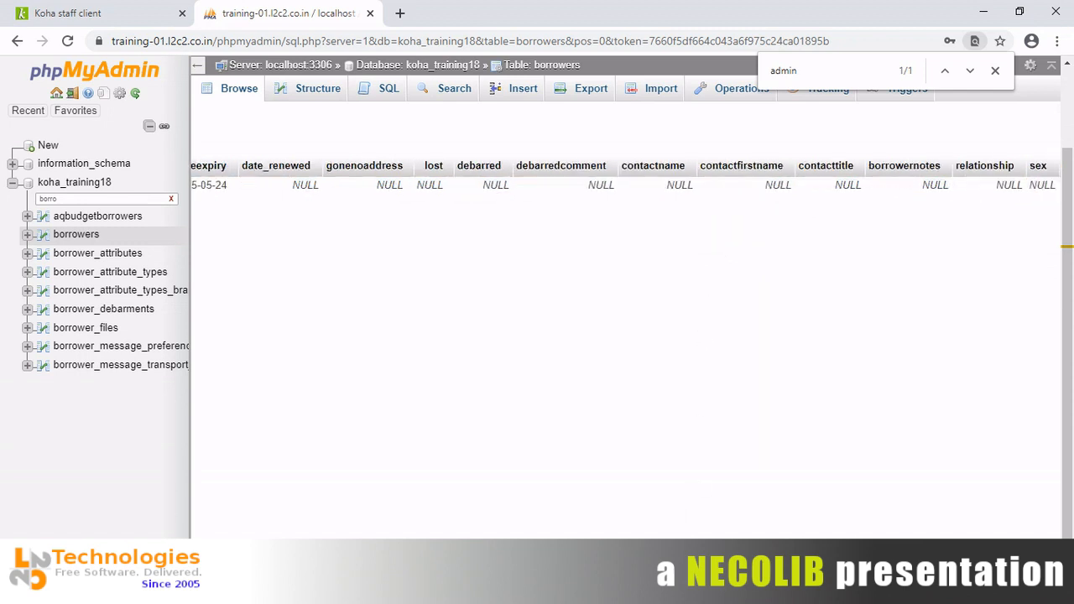
scroll(625, 336, left, 10)
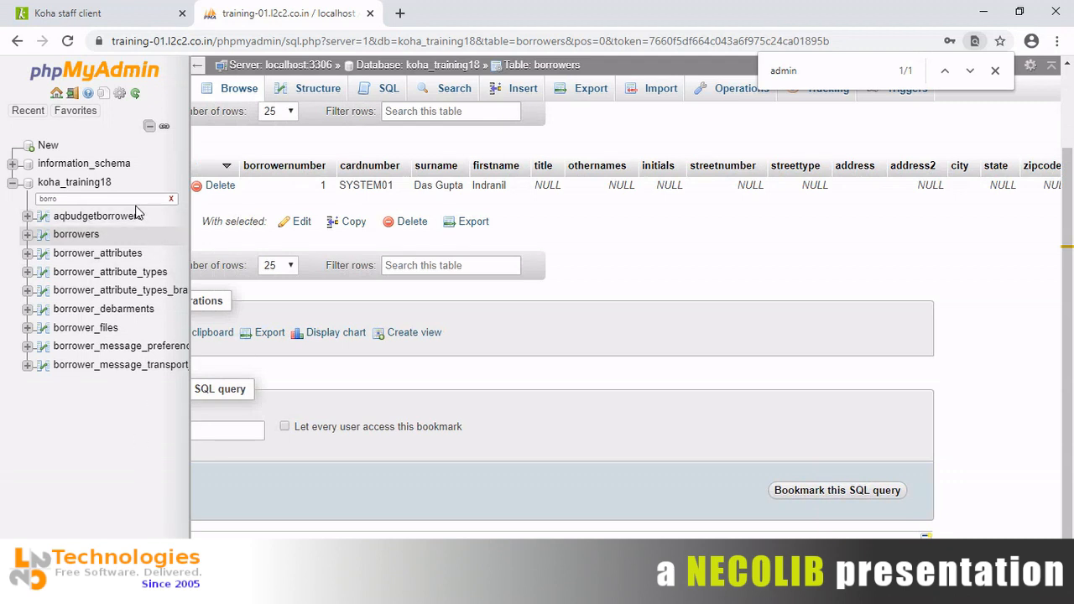
key(BackSpace)
key(BackSpace)
key(BackSpace)
key(BackSpace)
key(BackSpace)
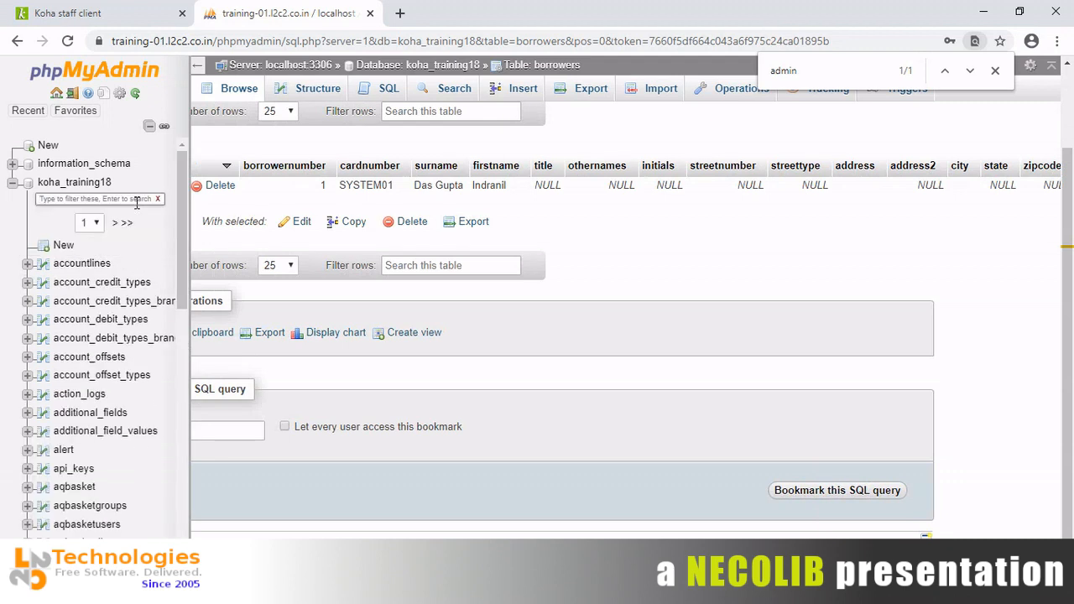
click(84, 182)
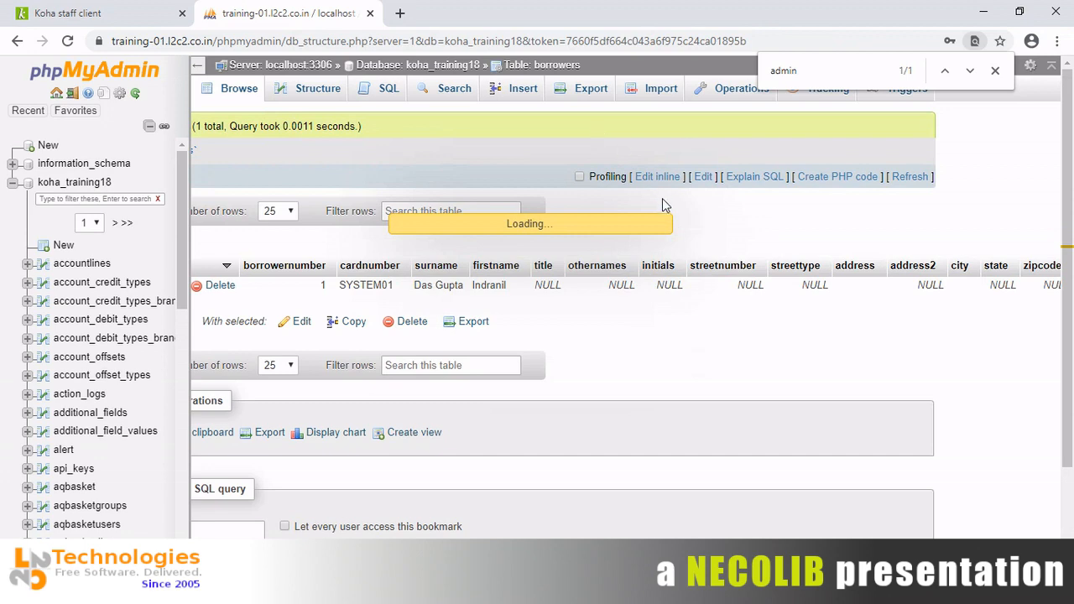
Step: Return to the Koha staff client home page showing the module tiles
click(61, 10)
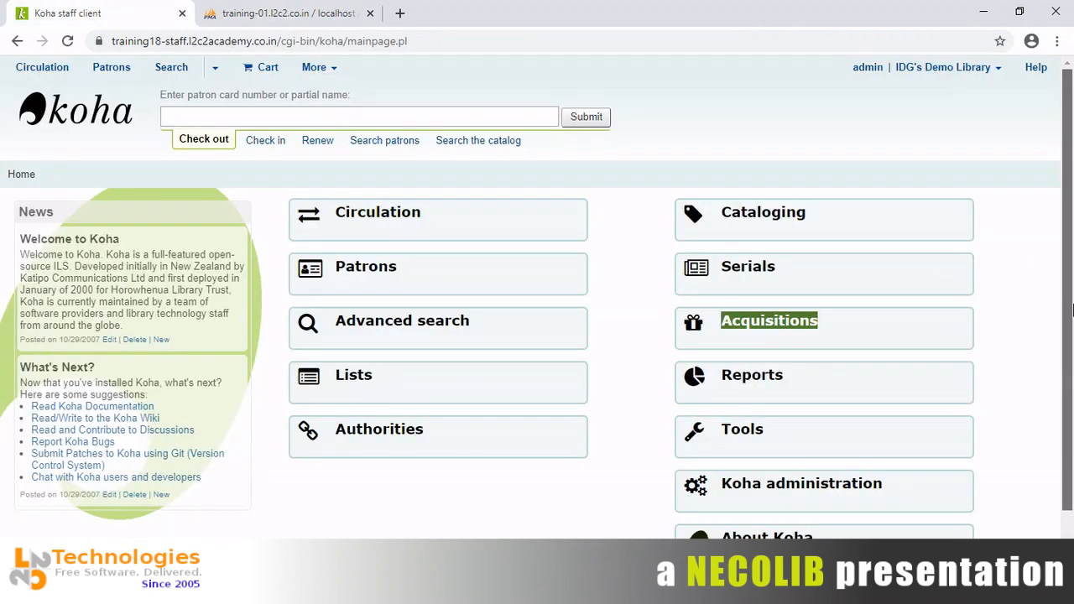
drag(1070, 310, 1070, 367)
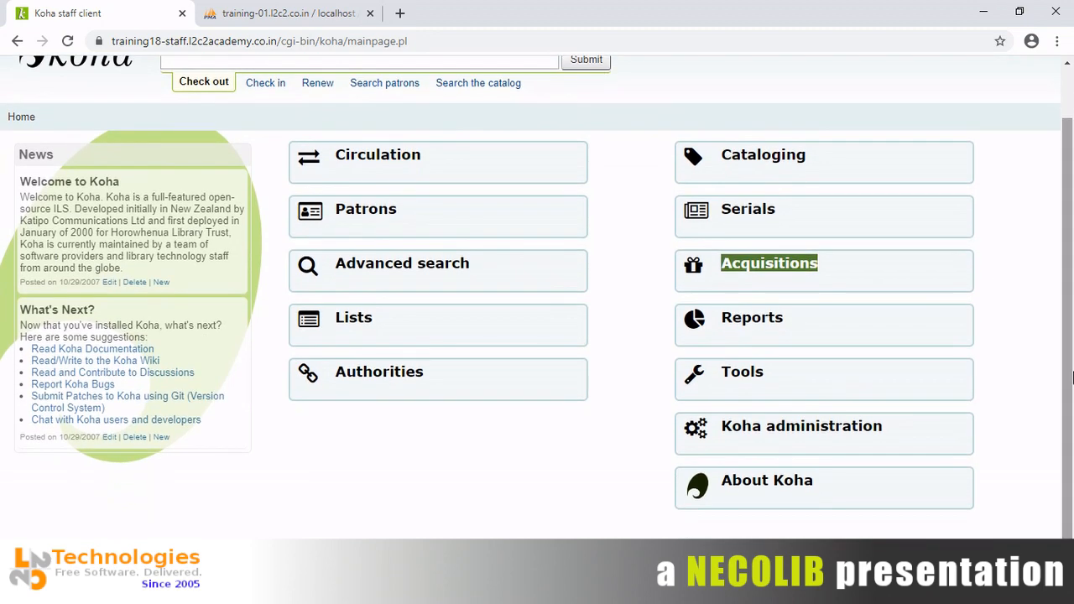